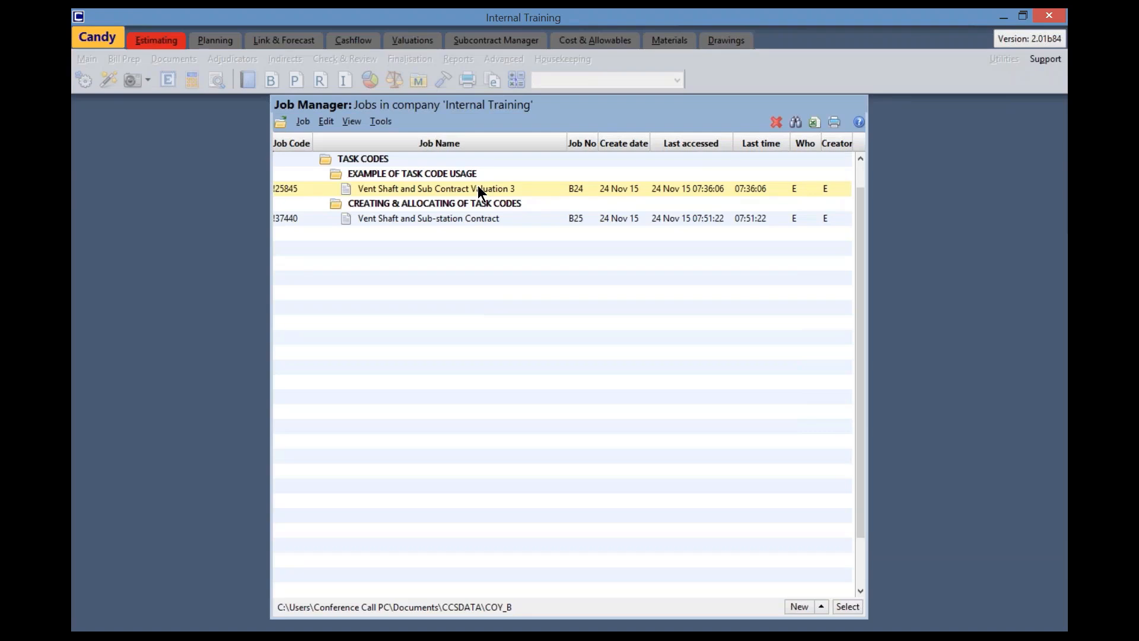
# Open the job "Vent Shaft and Sub Contract Valuation 3" and review its task code definitions in the estimating settings
pyautogui.doubleClick(478, 187)
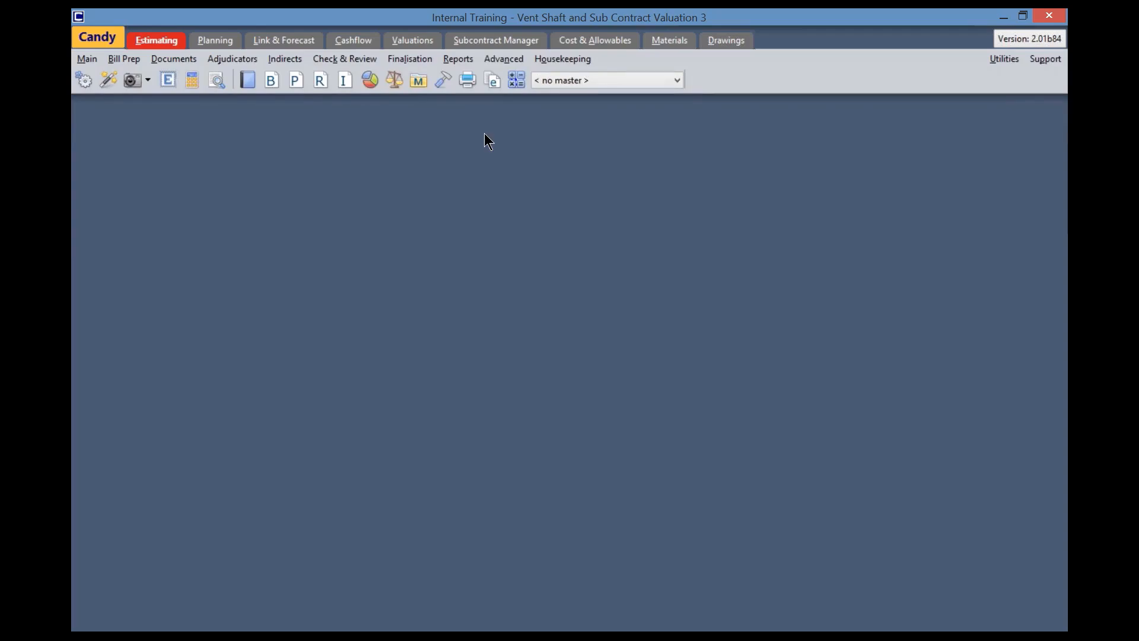
pyautogui.click(441, 80)
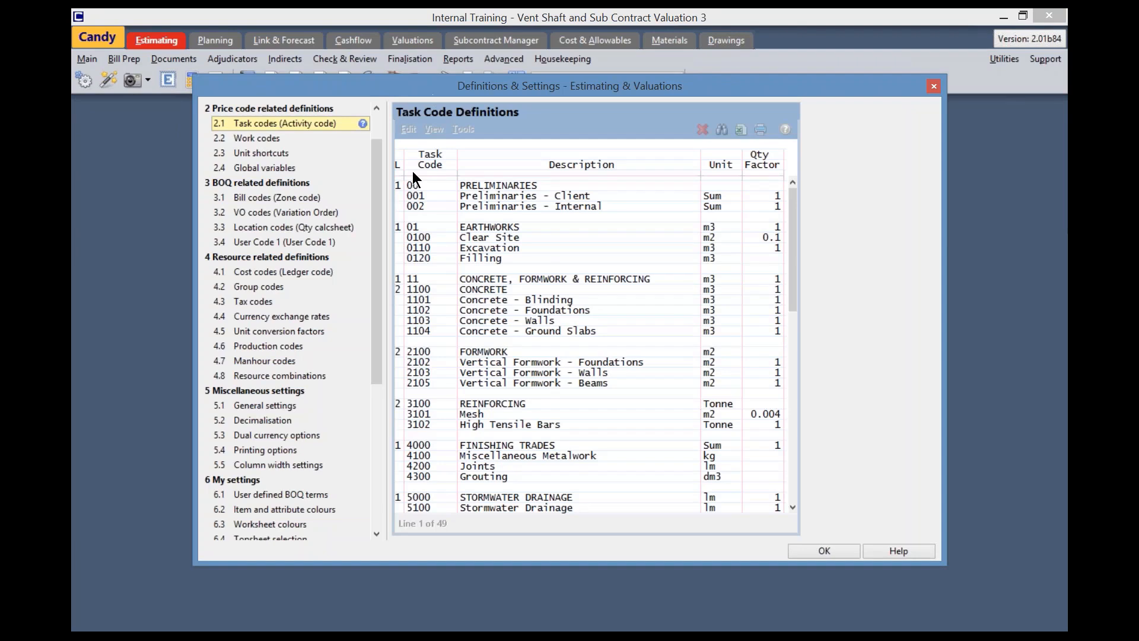
pyautogui.scroll(1, 375, 143)
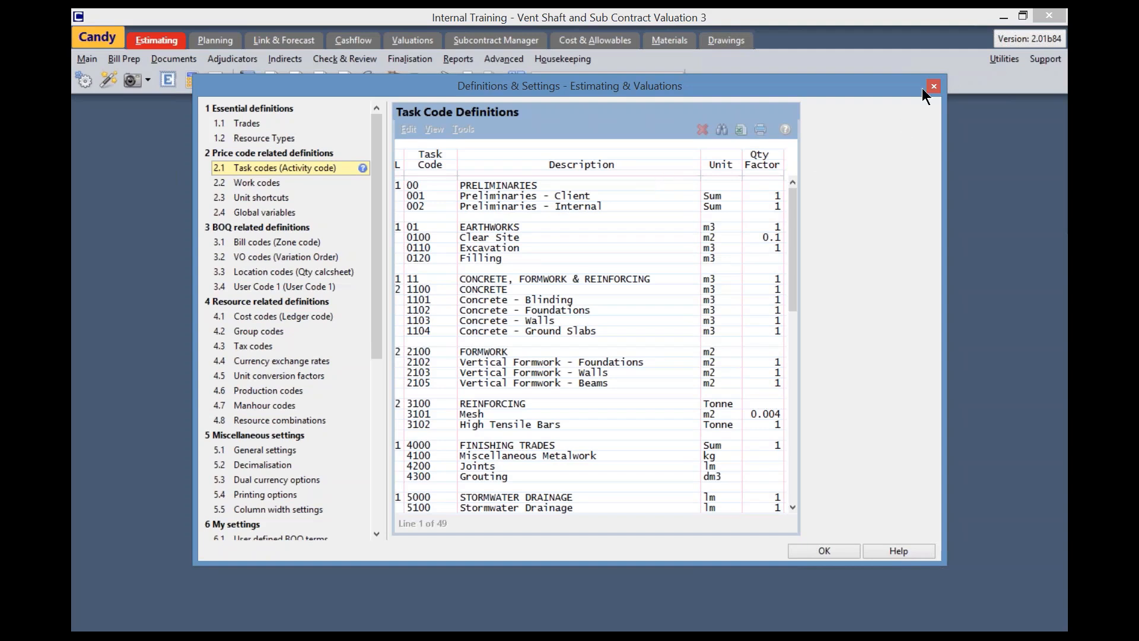
pyautogui.click(806, 547)
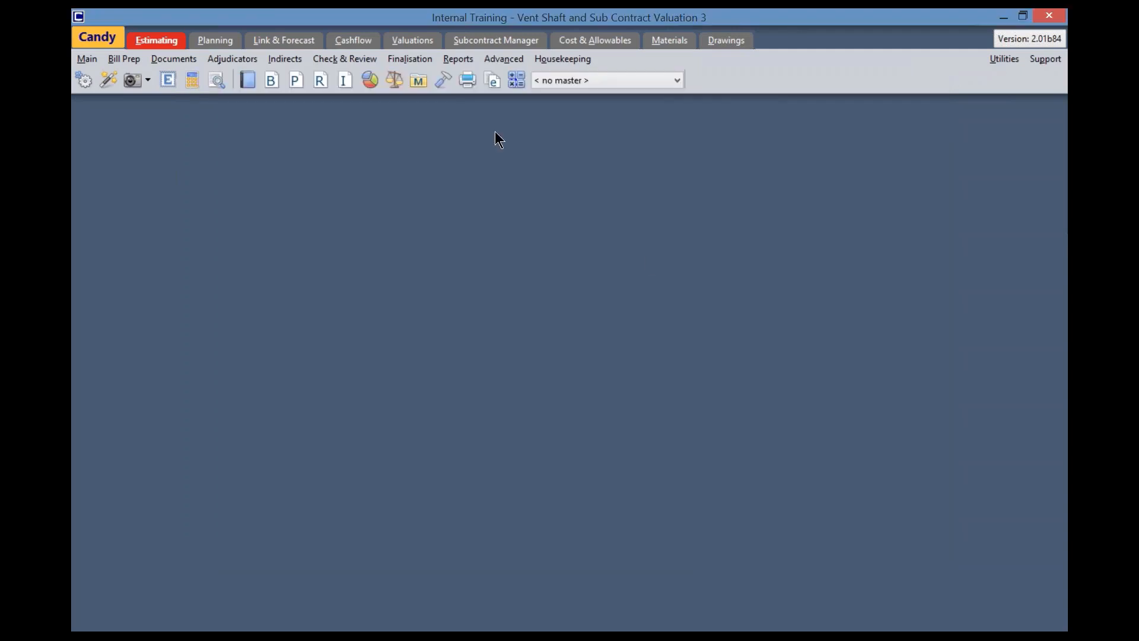
# Open the Job Analysis document "1.1 Split amounts summary" and examine the Concrete - Blinding task's split and allowable amounts
pyautogui.click(412, 59)
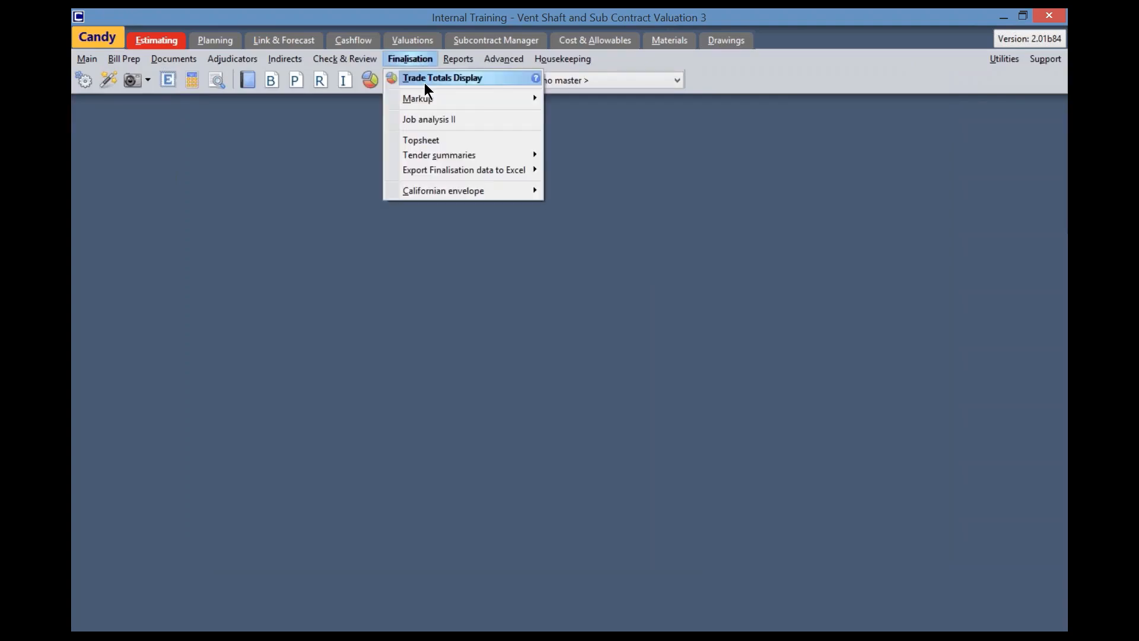
pyautogui.click(443, 121)
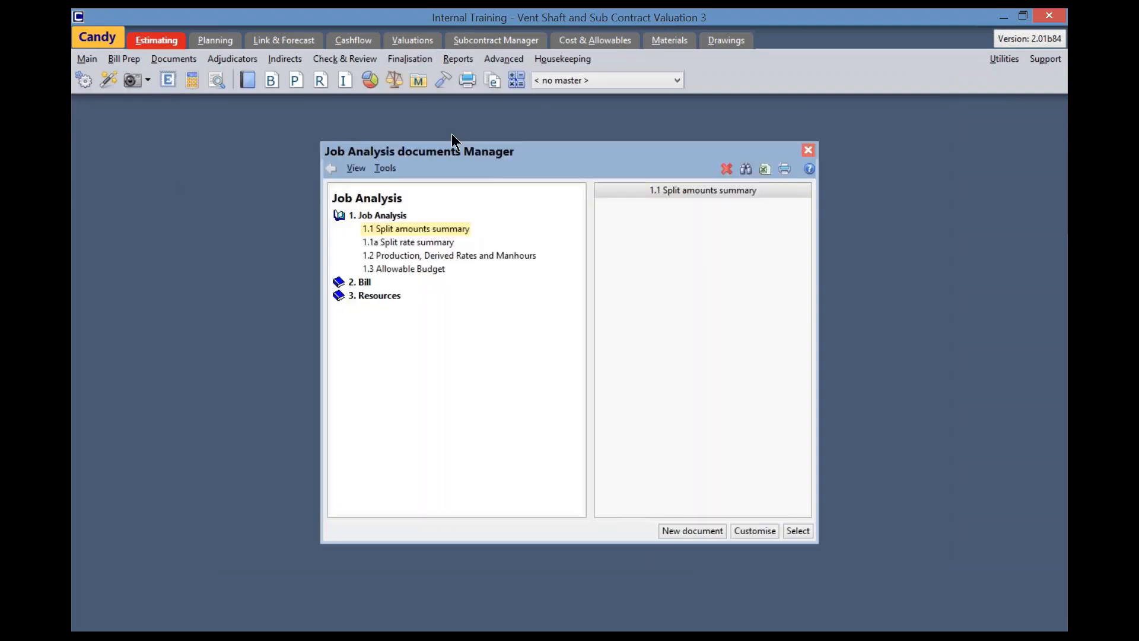
pyautogui.doubleClick(425, 229)
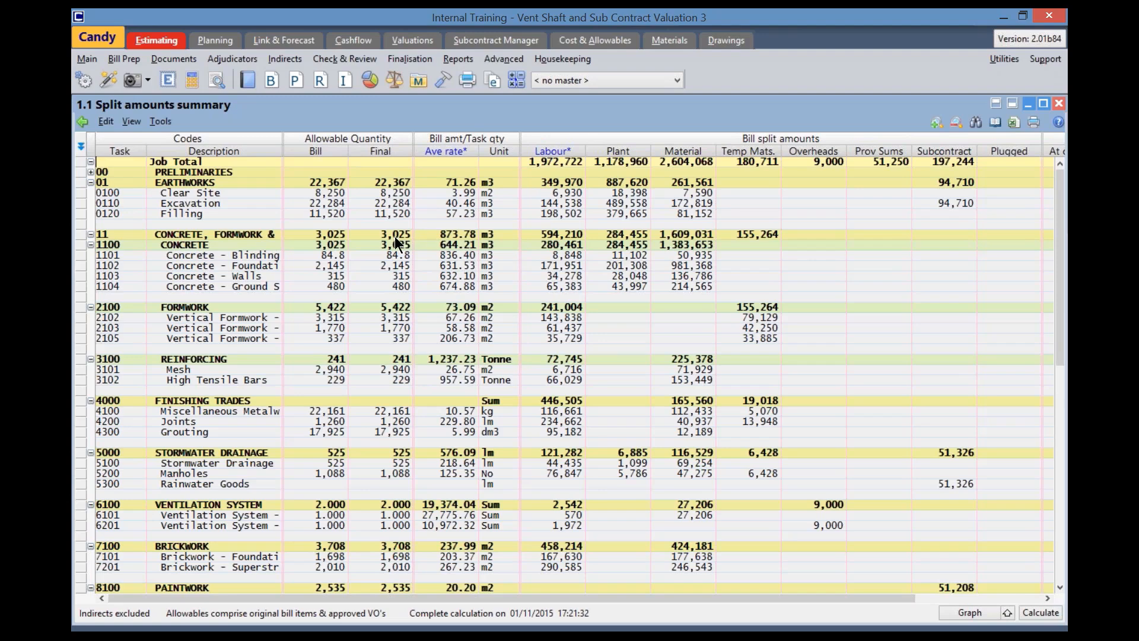
pyautogui.click(125, 253)
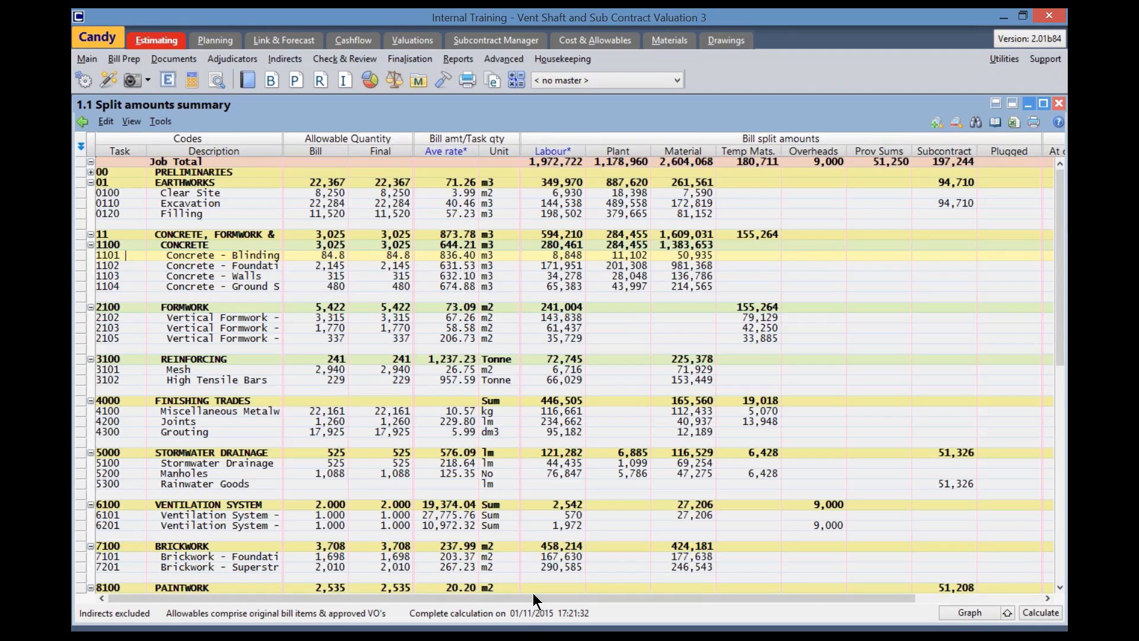
pyautogui.moveTo(531, 598); pyautogui.dragTo(931, 356)
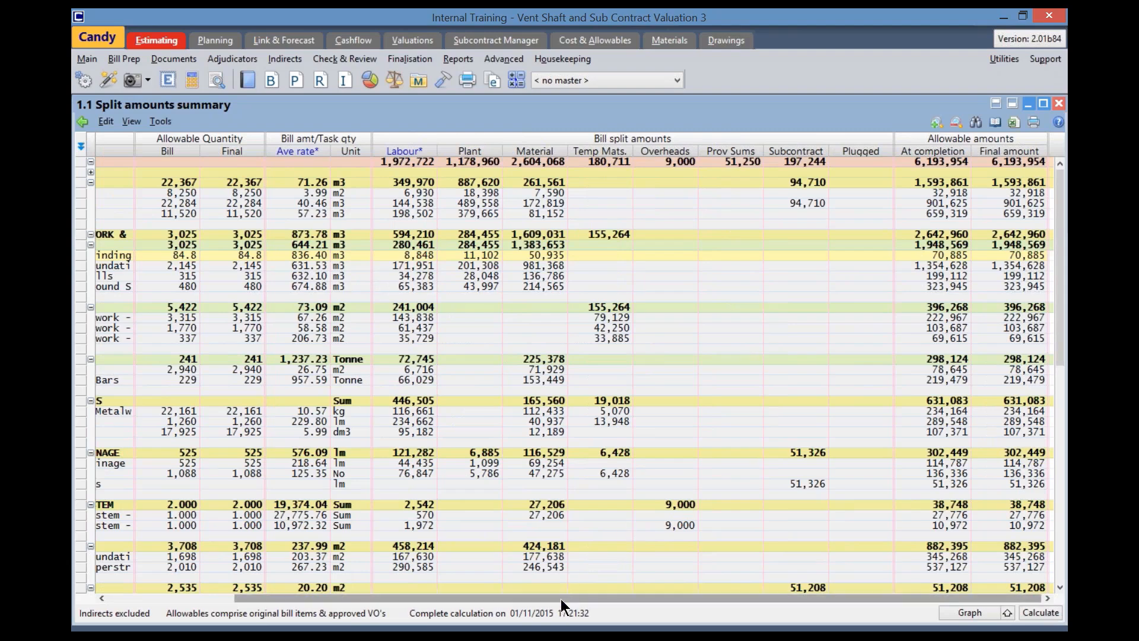
pyautogui.moveTo(506, 597); pyautogui.dragTo(376, 599)
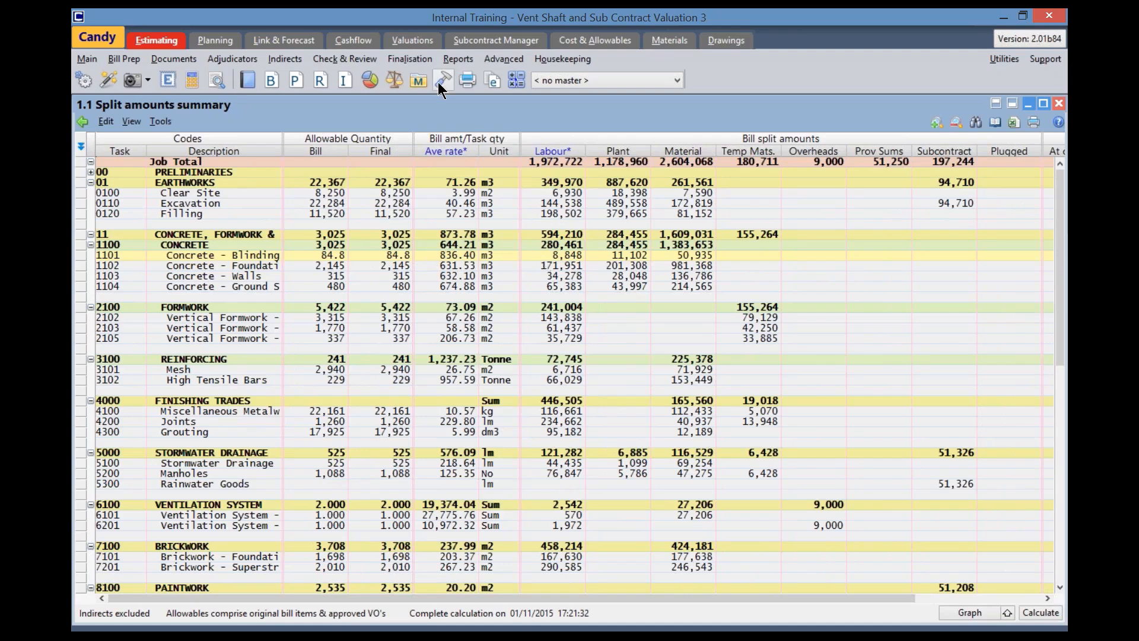
# Open the Job Analysis document "1.1a Split rate summary"
pyautogui.click(407, 59)
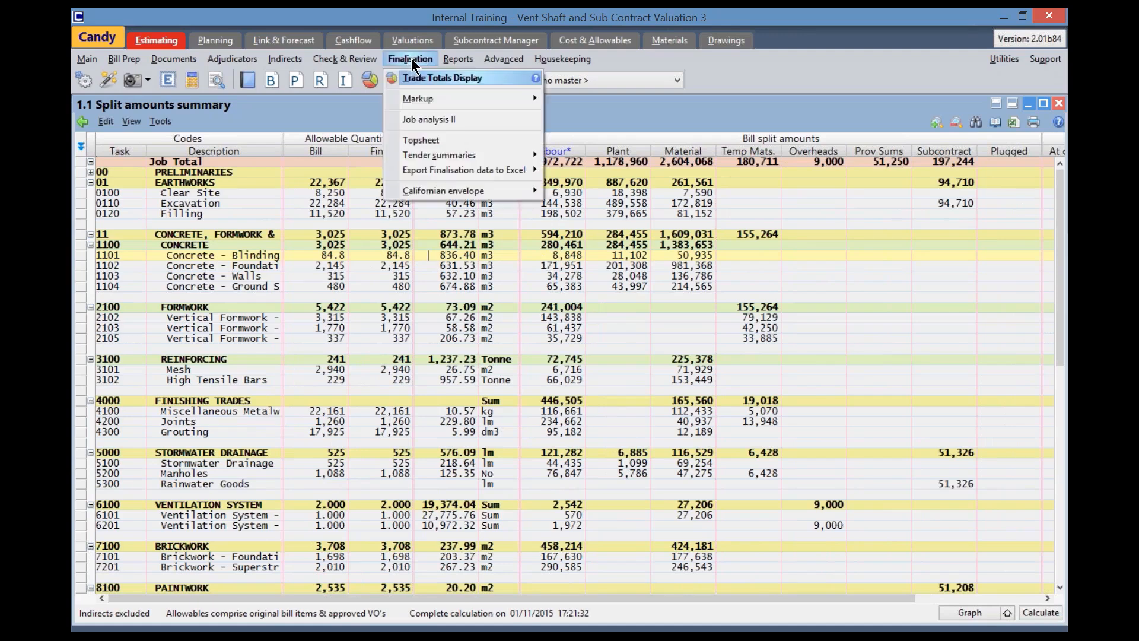
pyautogui.click(442, 120)
pyautogui.click(404, 243)
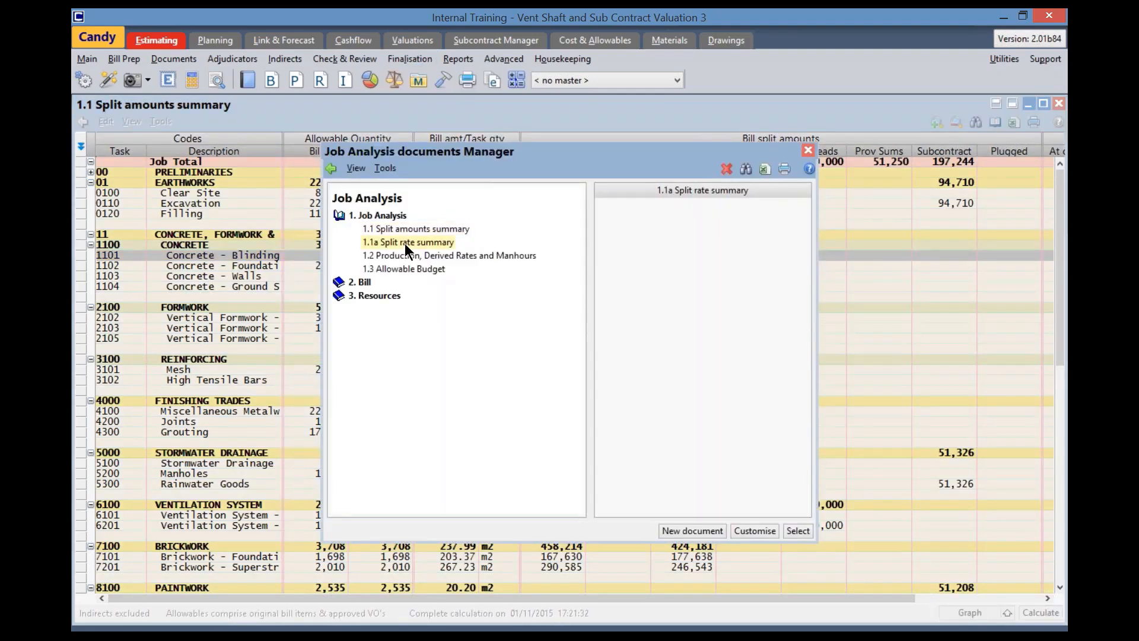
pyautogui.doubleClick(405, 243)
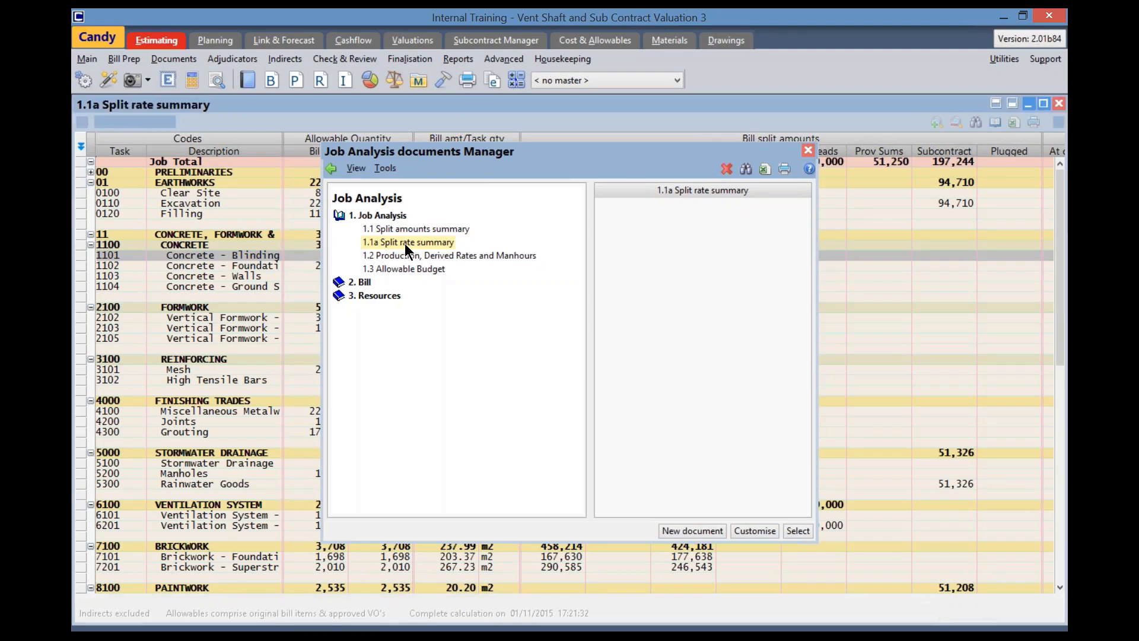
# Arrange the split amounts and split rate summaries one above the other and compare the Concrete - Blinding task 1101
pyautogui.click(1012, 103)
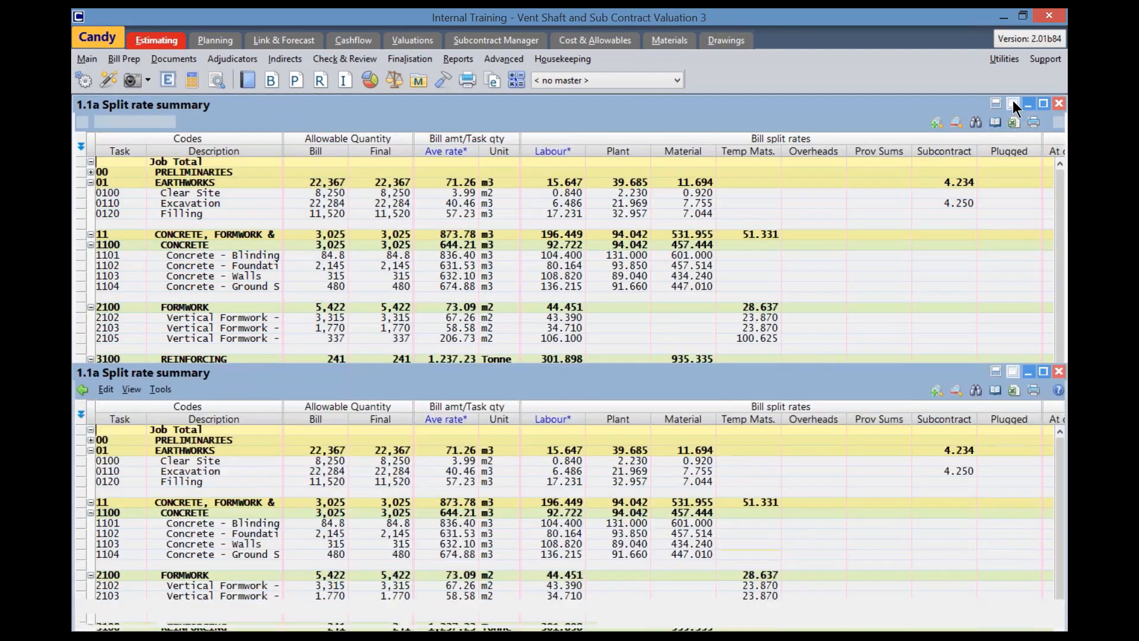
pyautogui.click(997, 105)
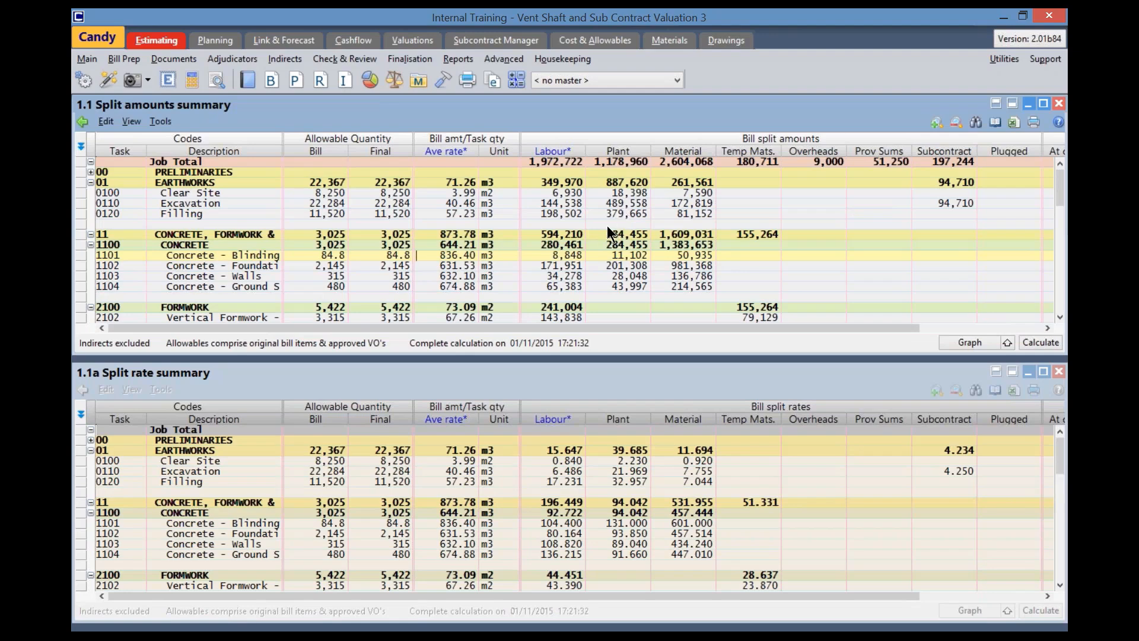
pyautogui.click(605, 401)
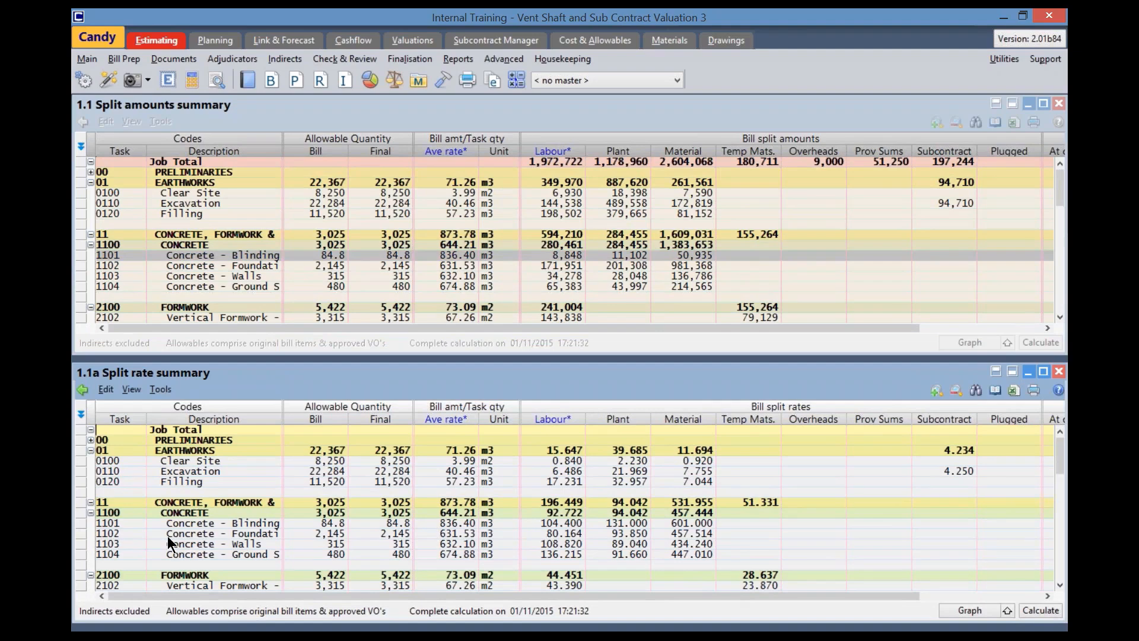
pyautogui.click(126, 522)
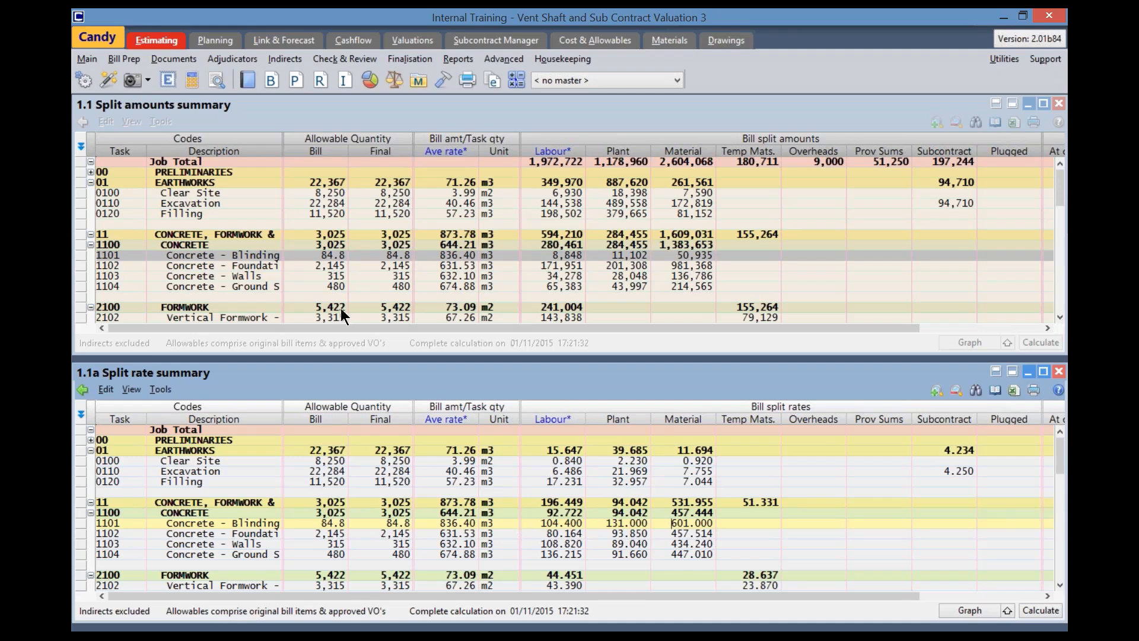
# Close all open documents and go to the Cost & Allowables document manager, dismissing the interface changes notice
pyautogui.click(110, 79)
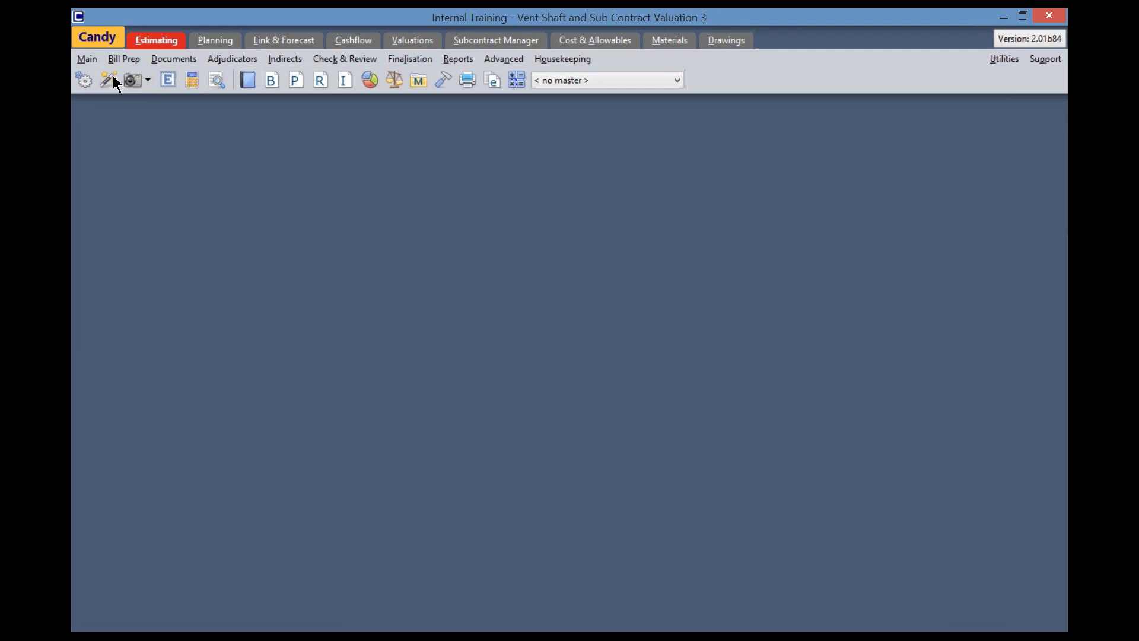
pyautogui.click(613, 41)
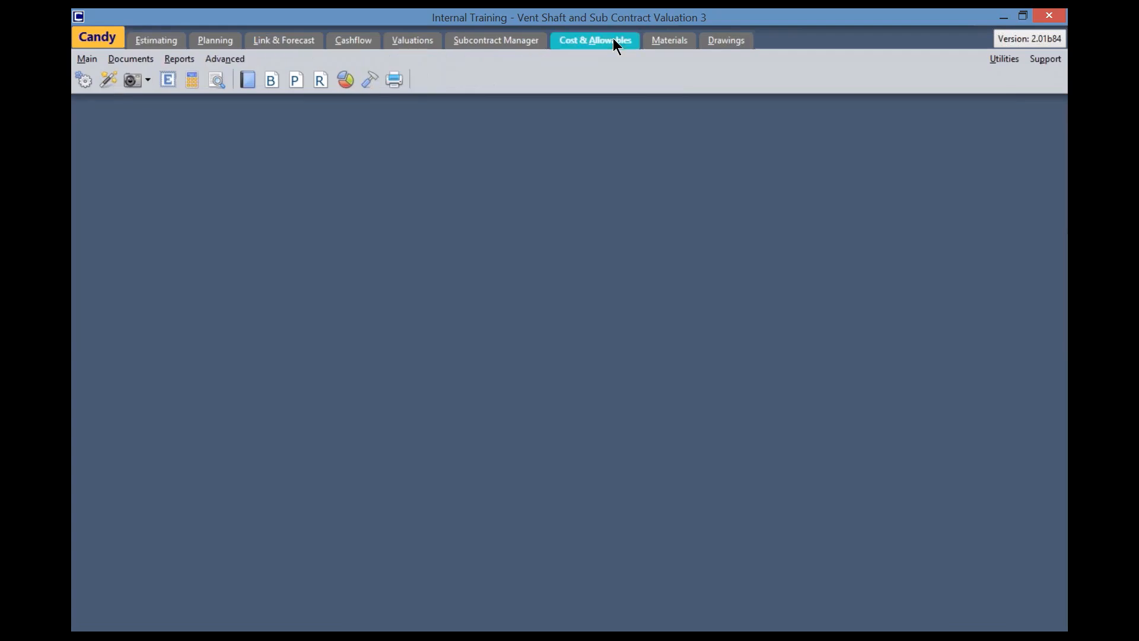
pyautogui.click(247, 80)
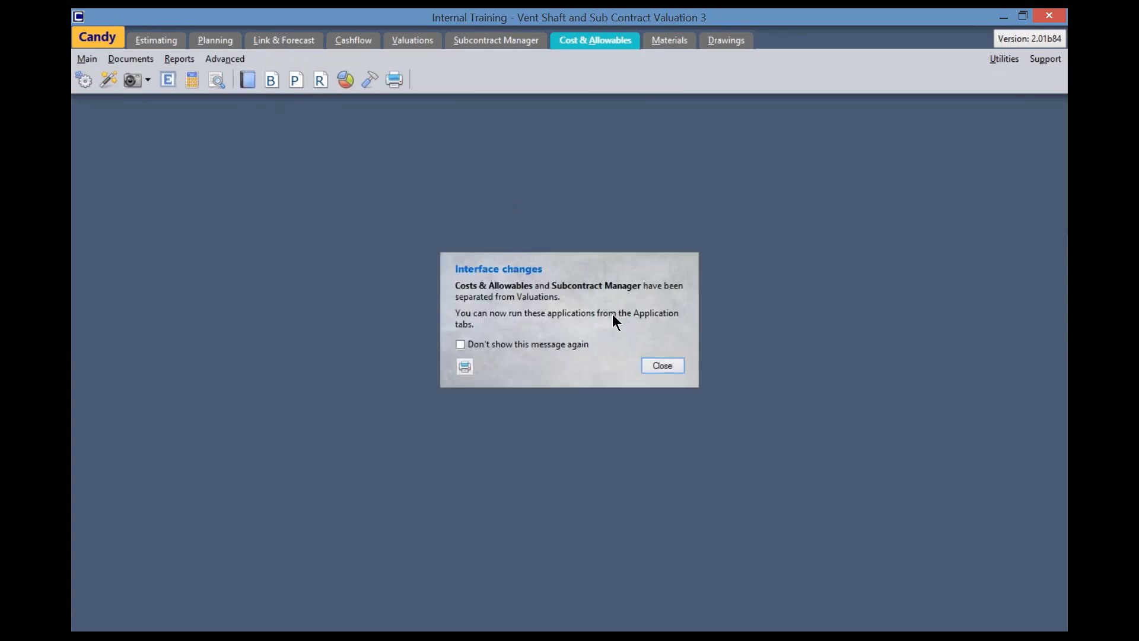
pyautogui.click(655, 365)
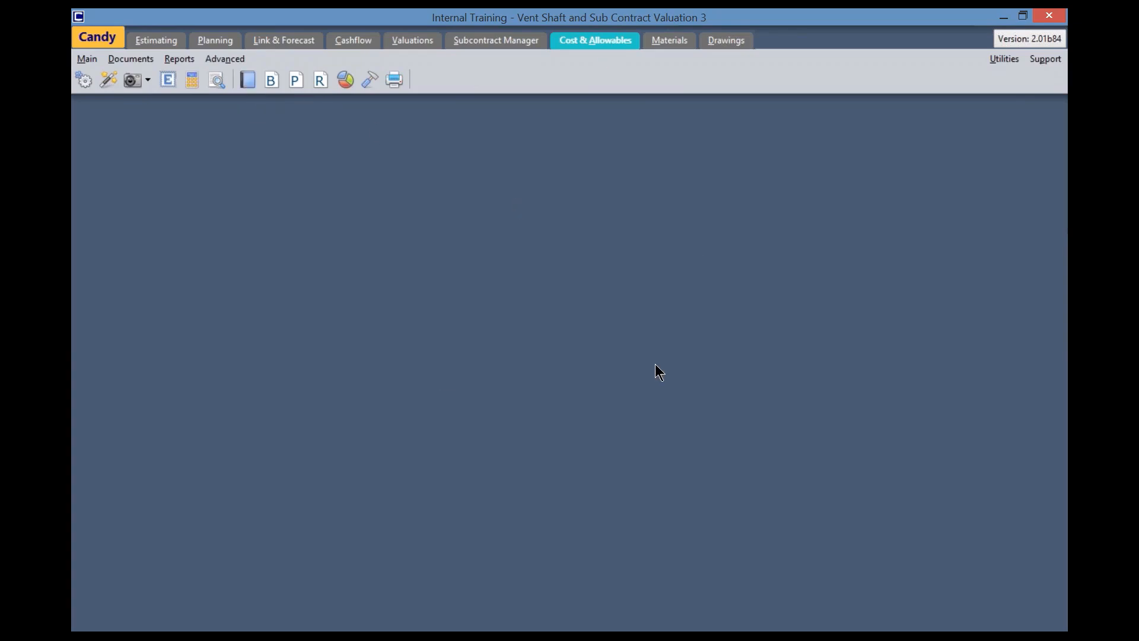
# Open "1.1 Cost & Allowable by period - Cost Code", maximise it and examine the variances per cost code
pyautogui.click(531, 245)
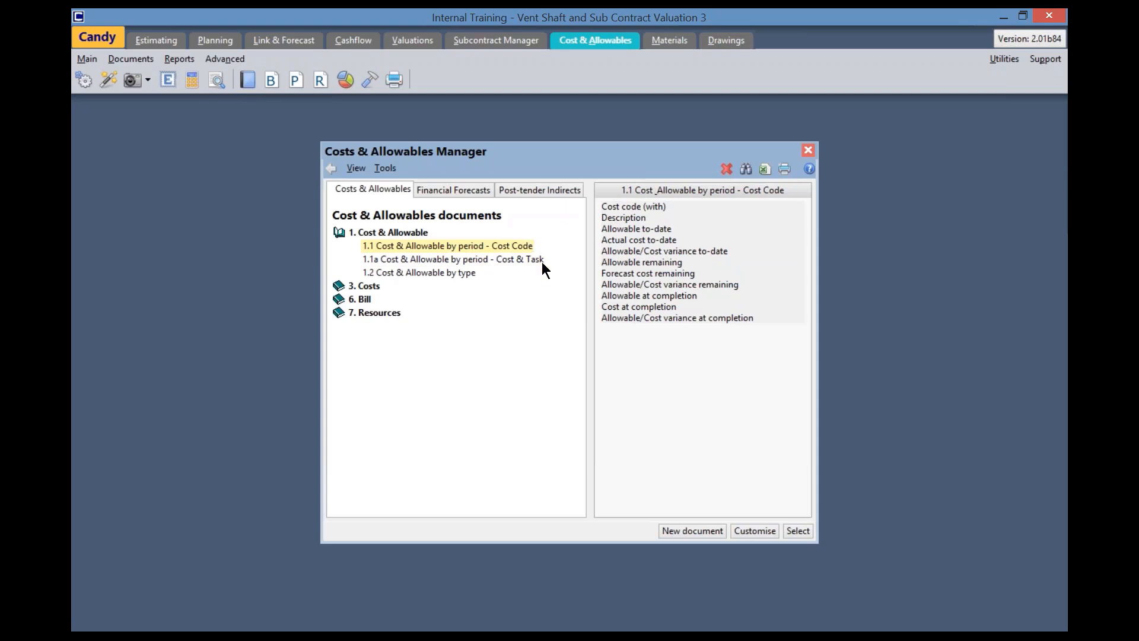
pyautogui.doubleClick(500, 244)
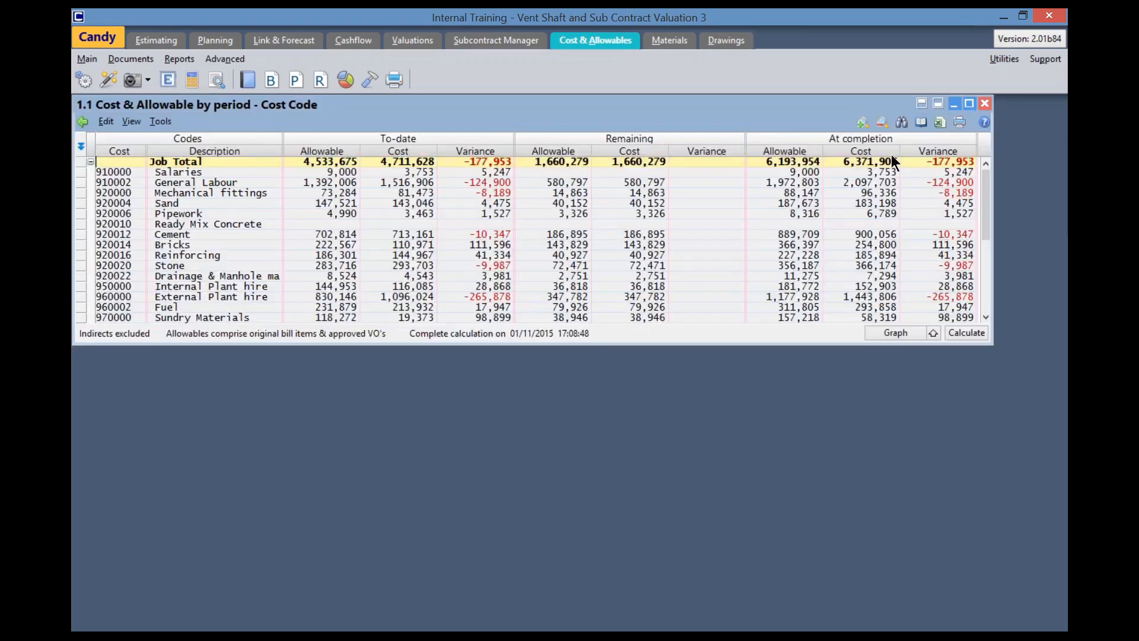
pyautogui.click(973, 102)
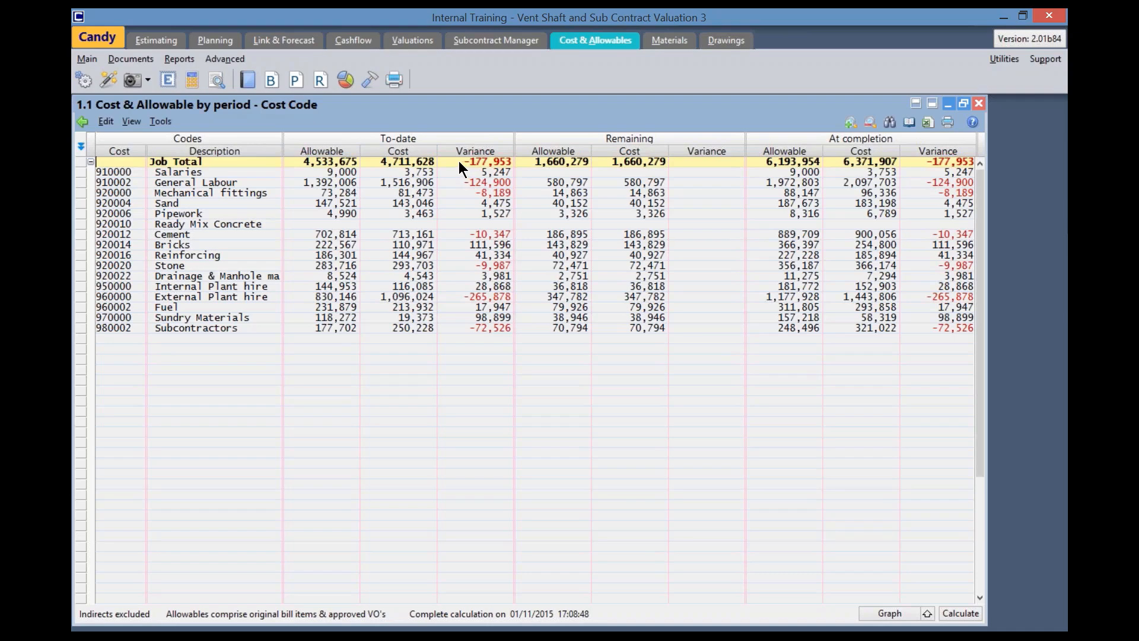
pyautogui.click(248, 181)
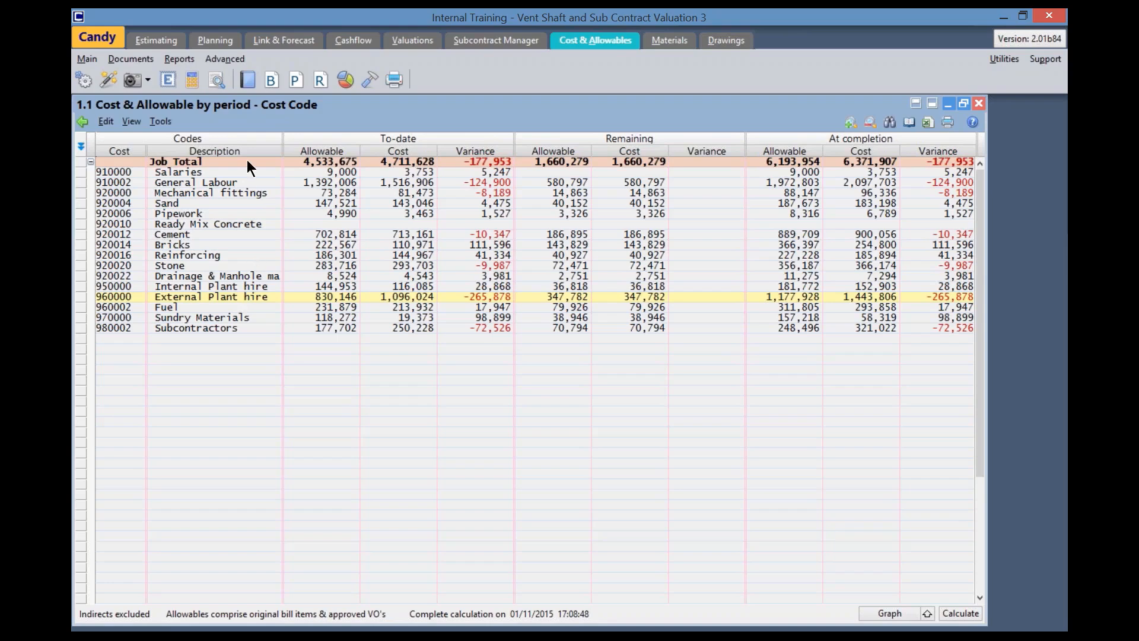
# Open "1.1a Cost & Allowable by period - Cost & Task", maximise it and collapse all its headings
pyautogui.click(248, 80)
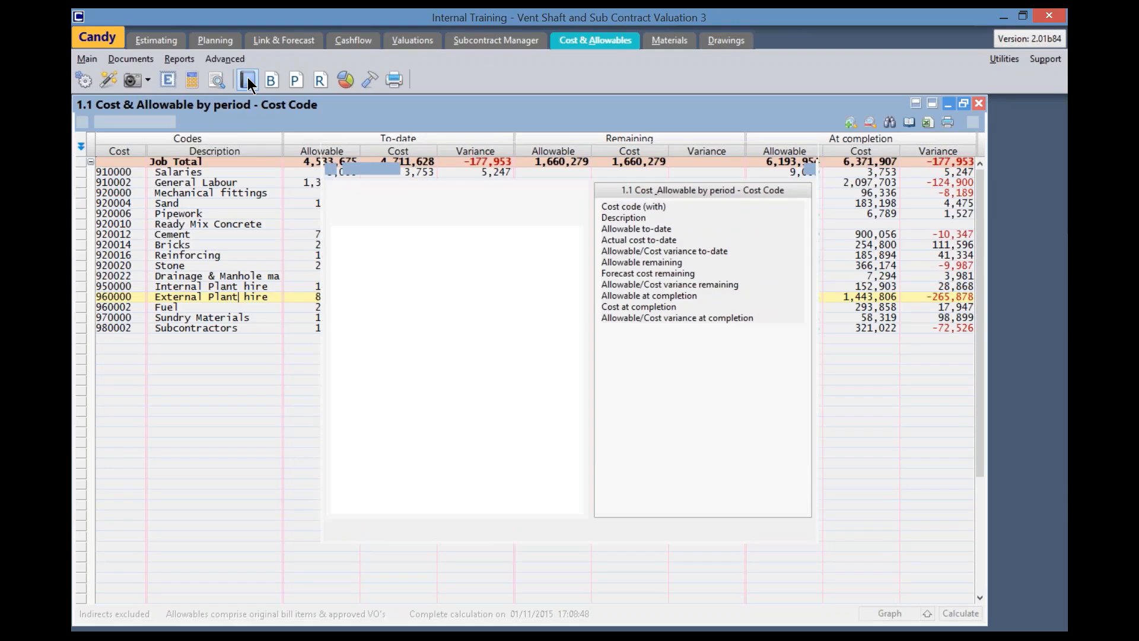
pyautogui.click(418, 261)
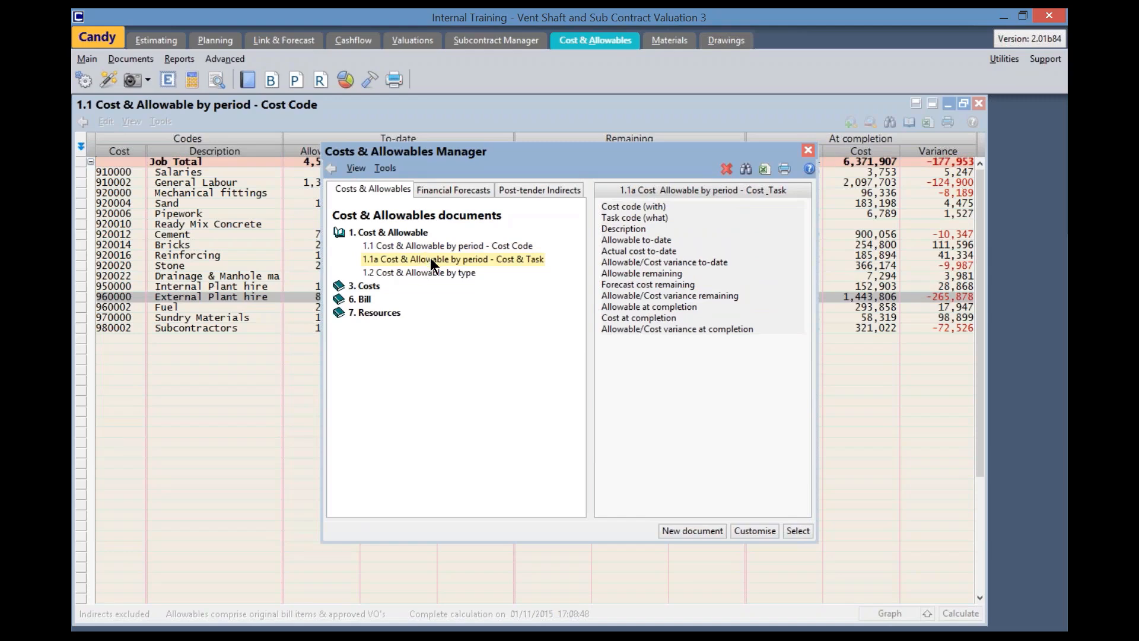
pyautogui.doubleClick(431, 261)
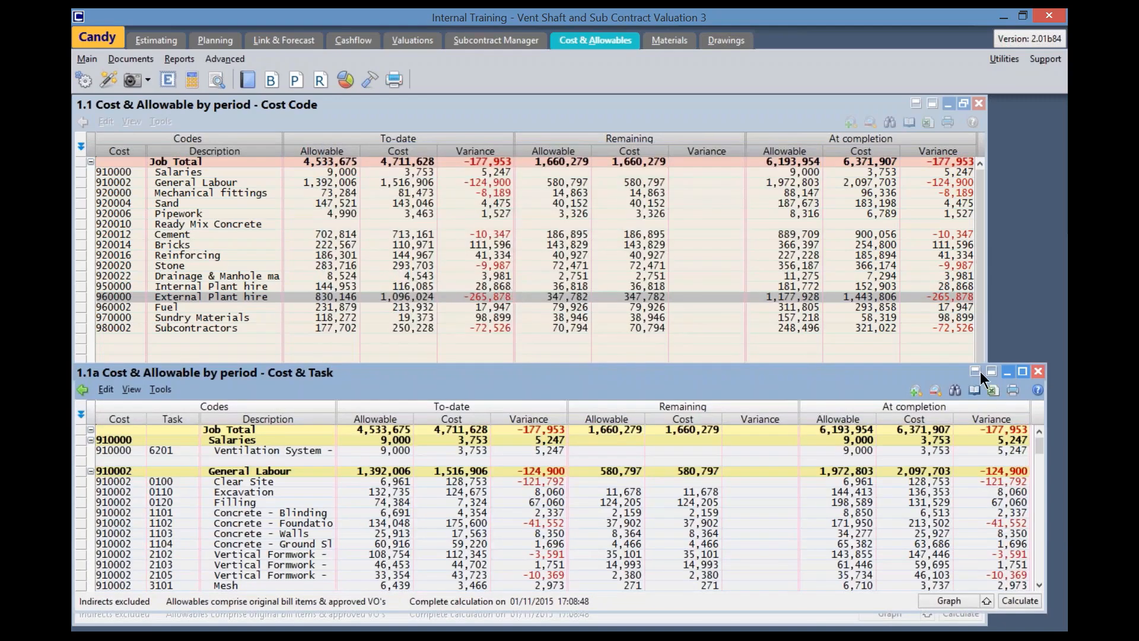
pyautogui.click(1022, 371)
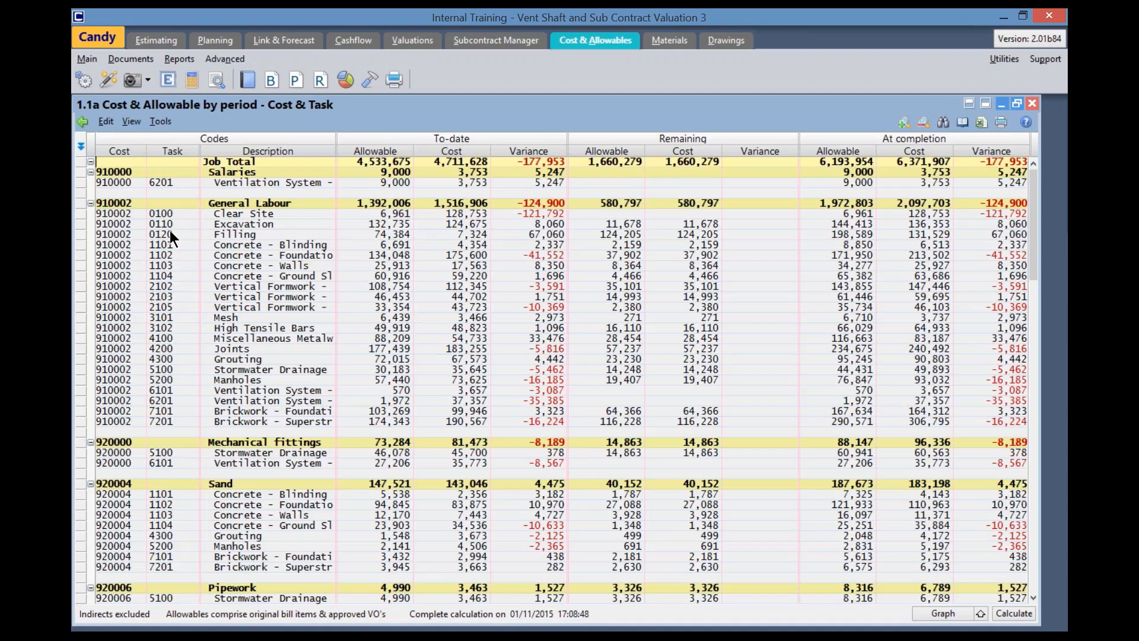
pyautogui.click(131, 121)
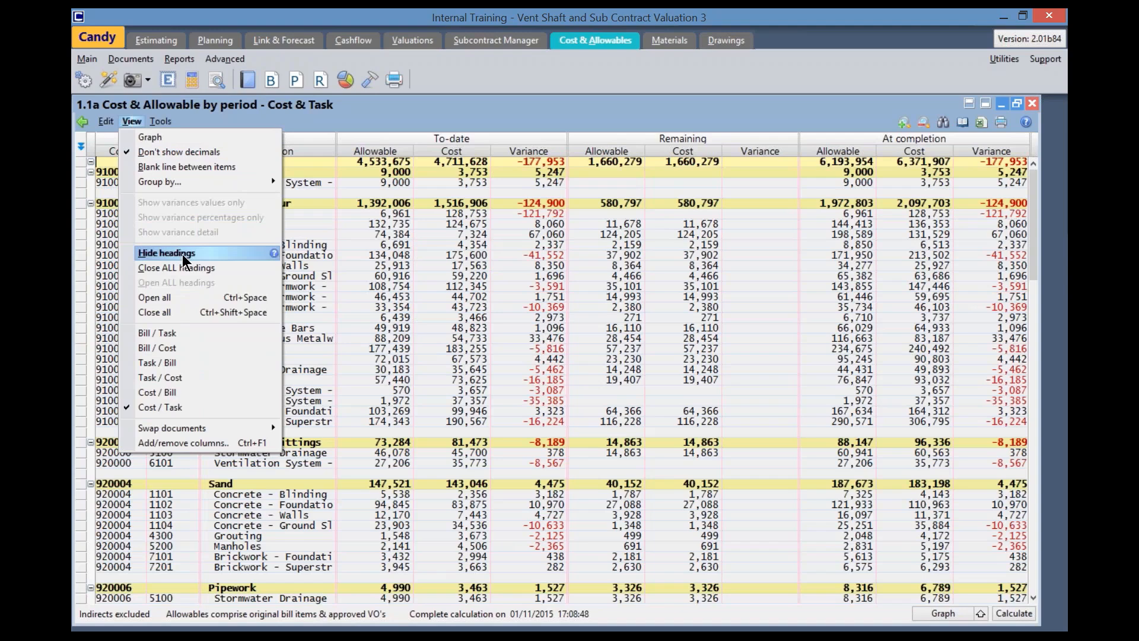
pyautogui.click(204, 267)
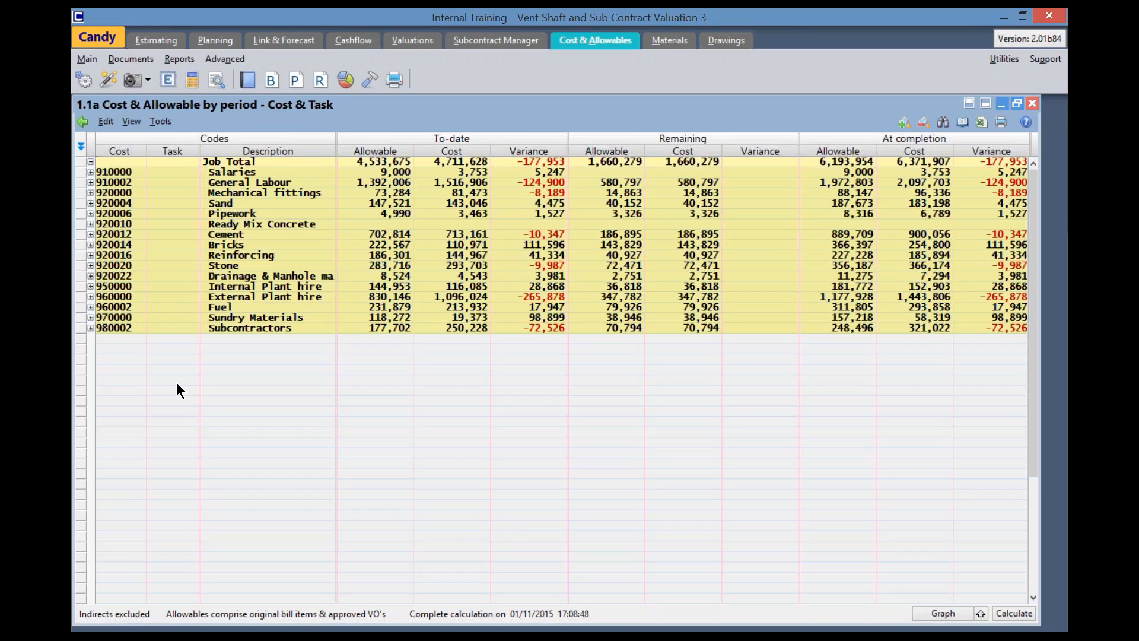
# Examine the task-level variances under General Labour, collapse that heading, and expand External Plant hire
pyautogui.click(90, 181)
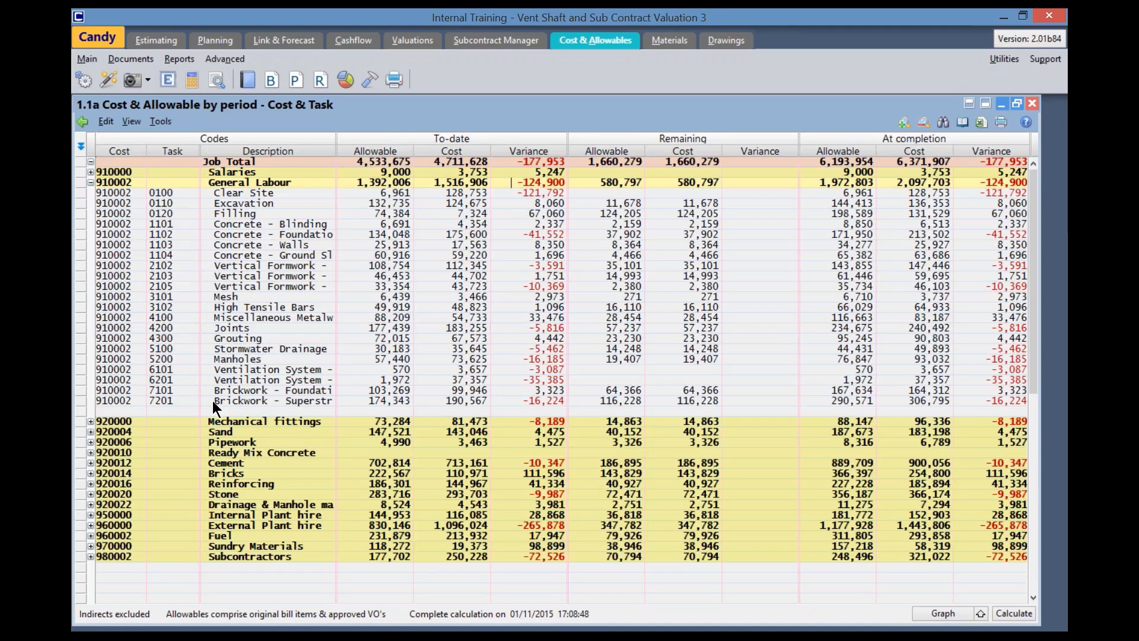
pyautogui.click(263, 193)
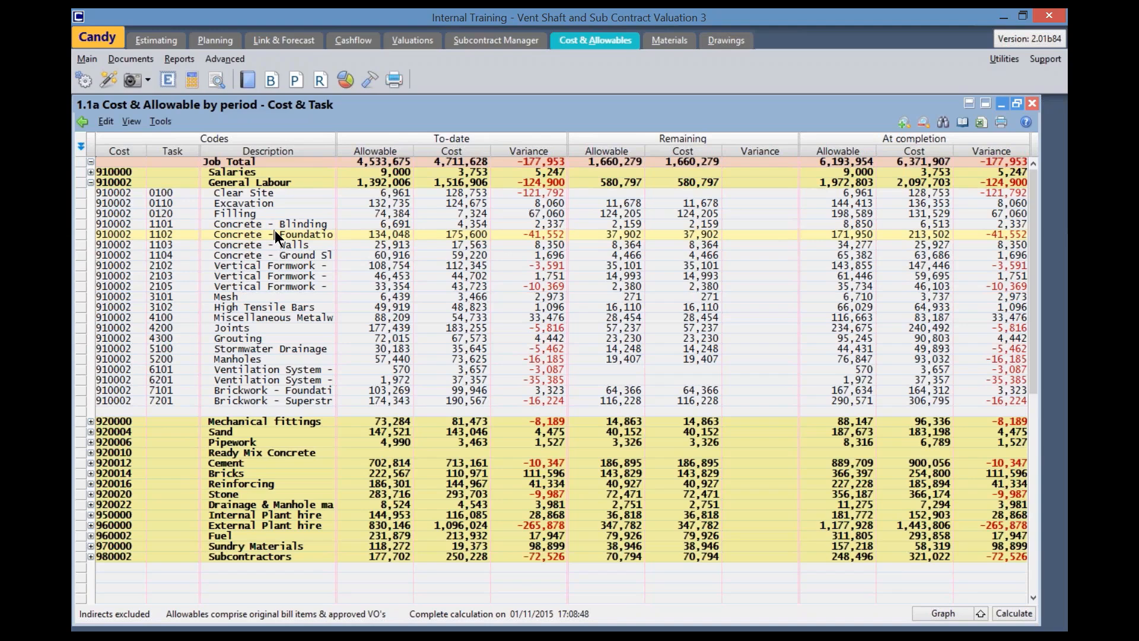
pyautogui.click(91, 183)
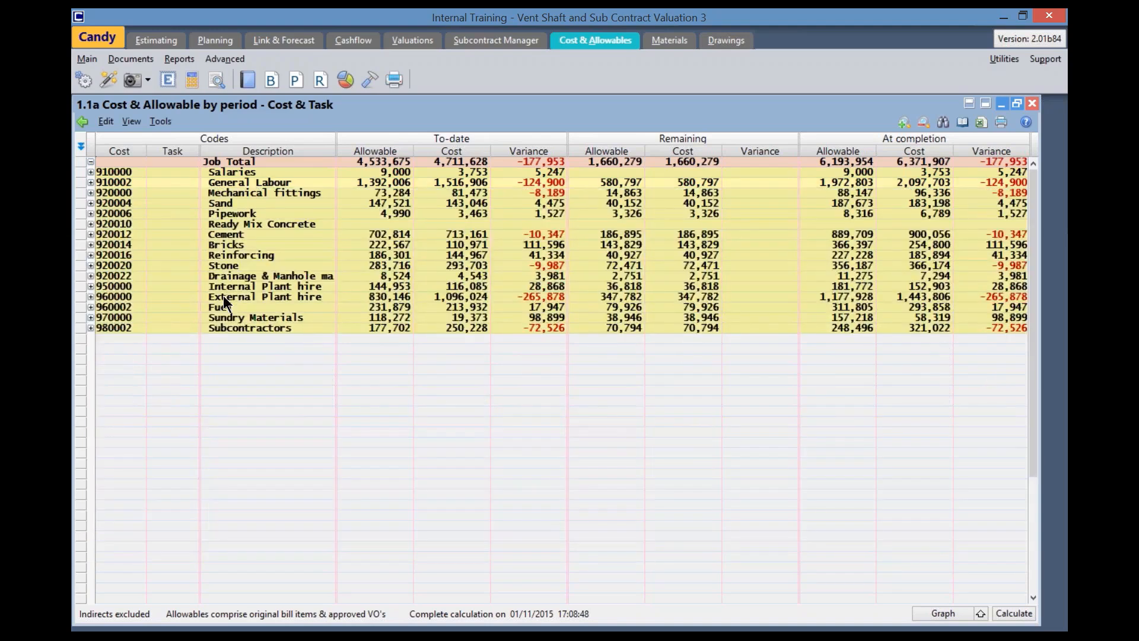
pyautogui.click(92, 296)
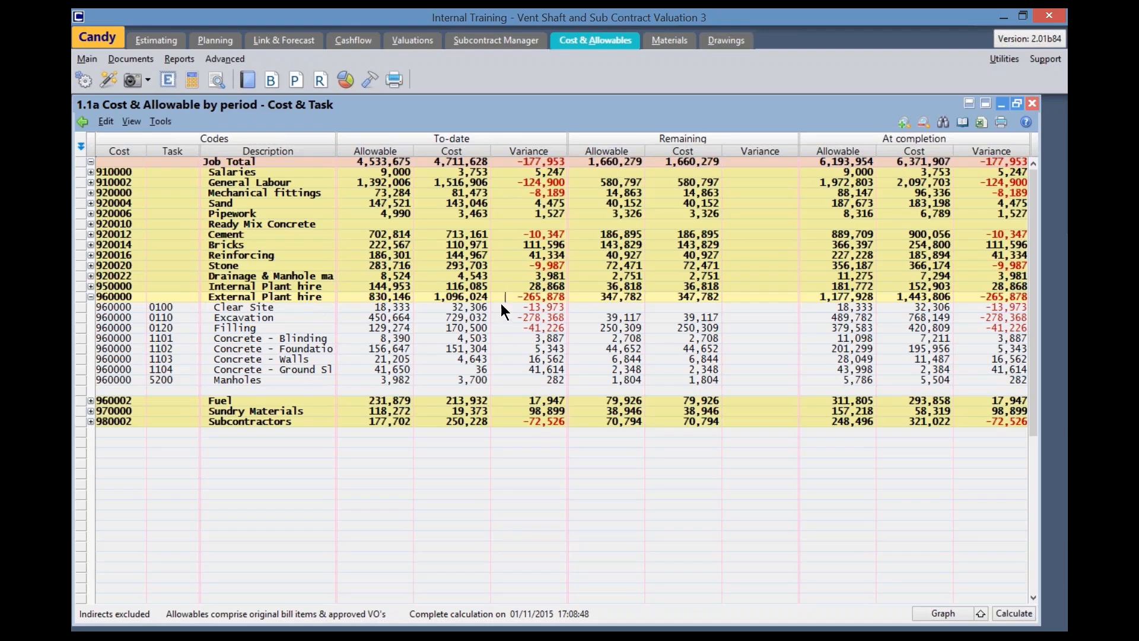
# Select the Excavation task under External Plant hire and stack the Cost Code document above the Cost & Task document for comparison
pyautogui.click(275, 317)
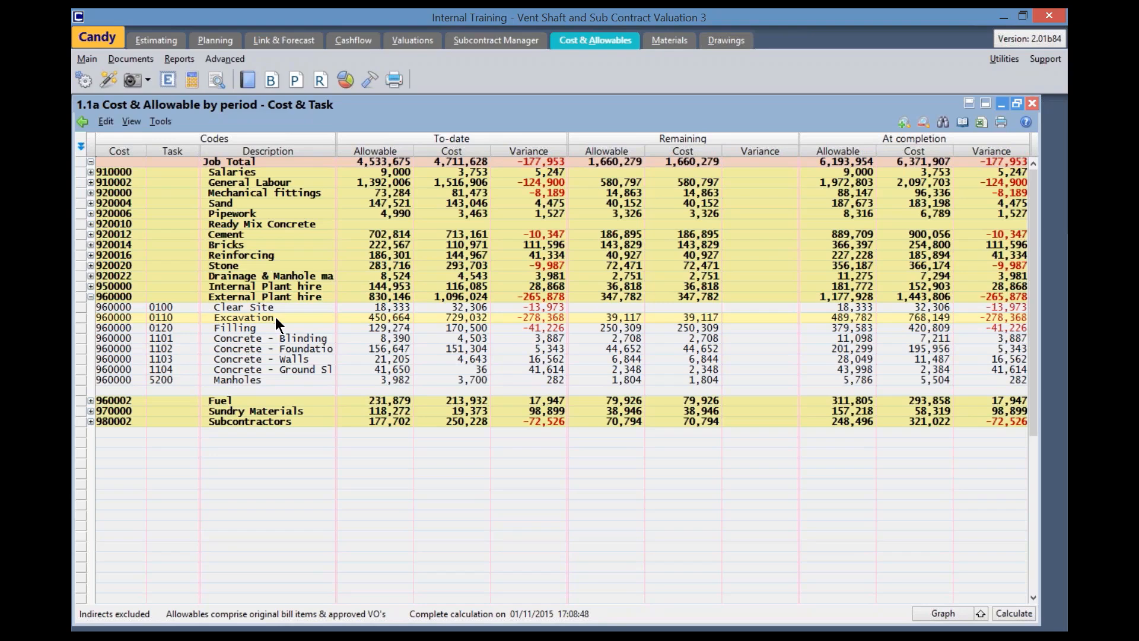
pyautogui.click(275, 317)
pyautogui.click(985, 104)
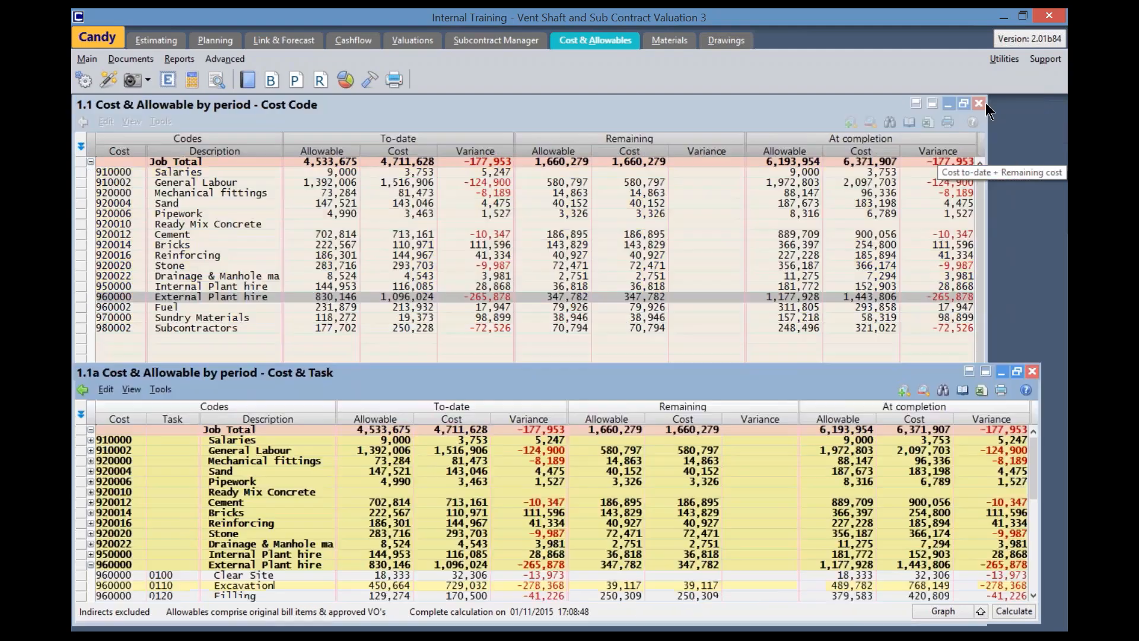
pyautogui.click(917, 104)
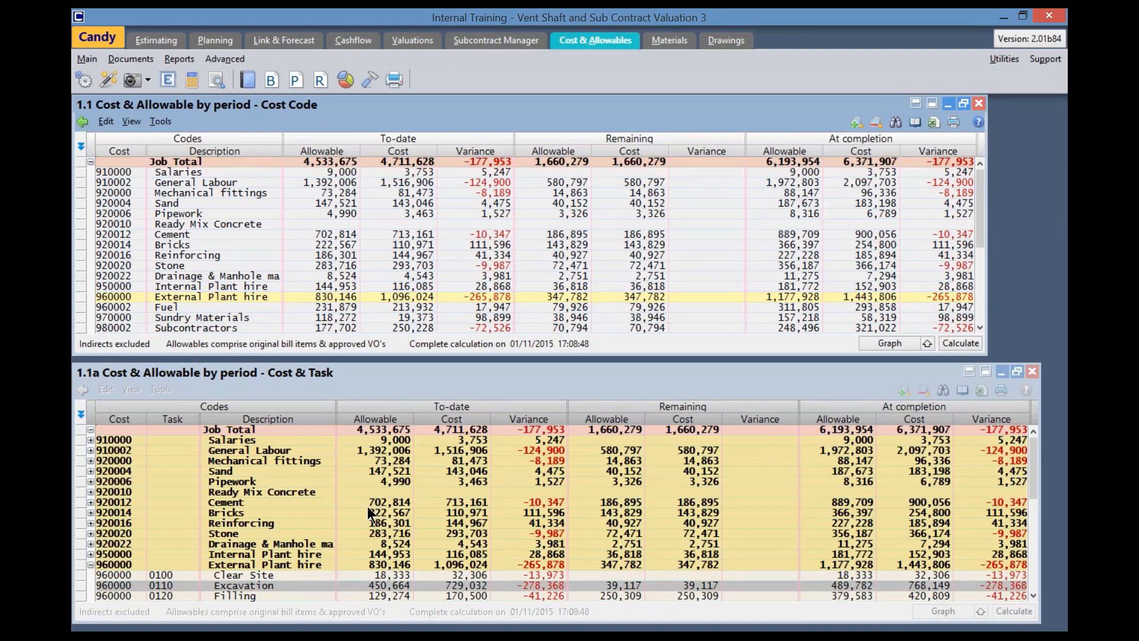
# Compare the External Plant hire figures by cost code with their breakdown by task in the two stacked documents
pyautogui.scroll(-2, 367, 511)
pyautogui.click(277, 564)
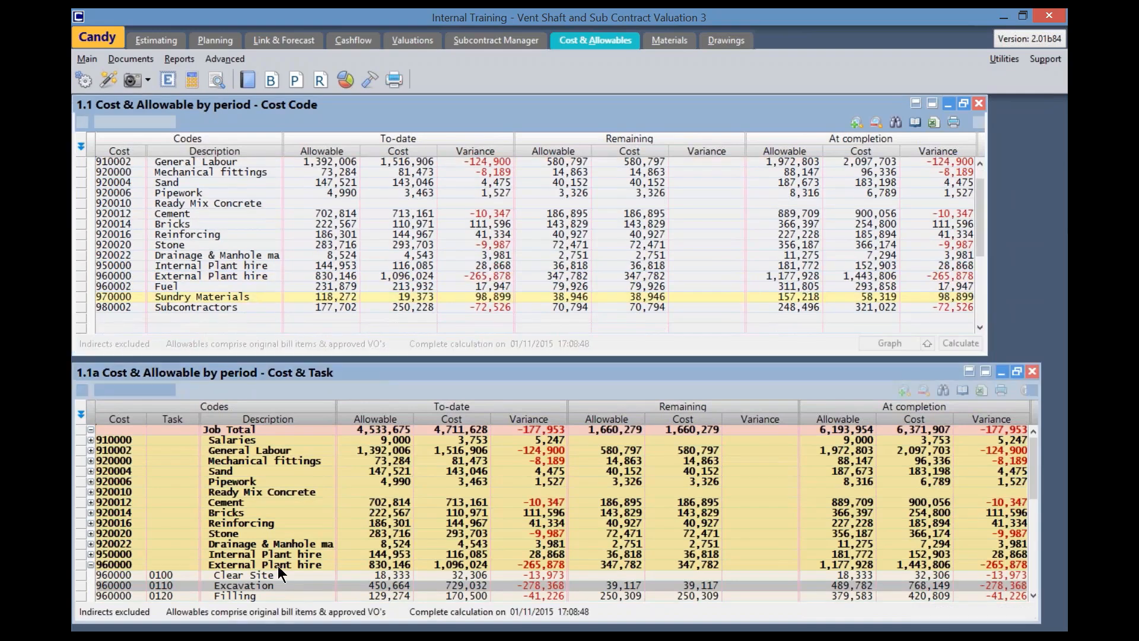
pyautogui.scroll(-2, 277, 565)
pyautogui.scroll(-1, 279, 565)
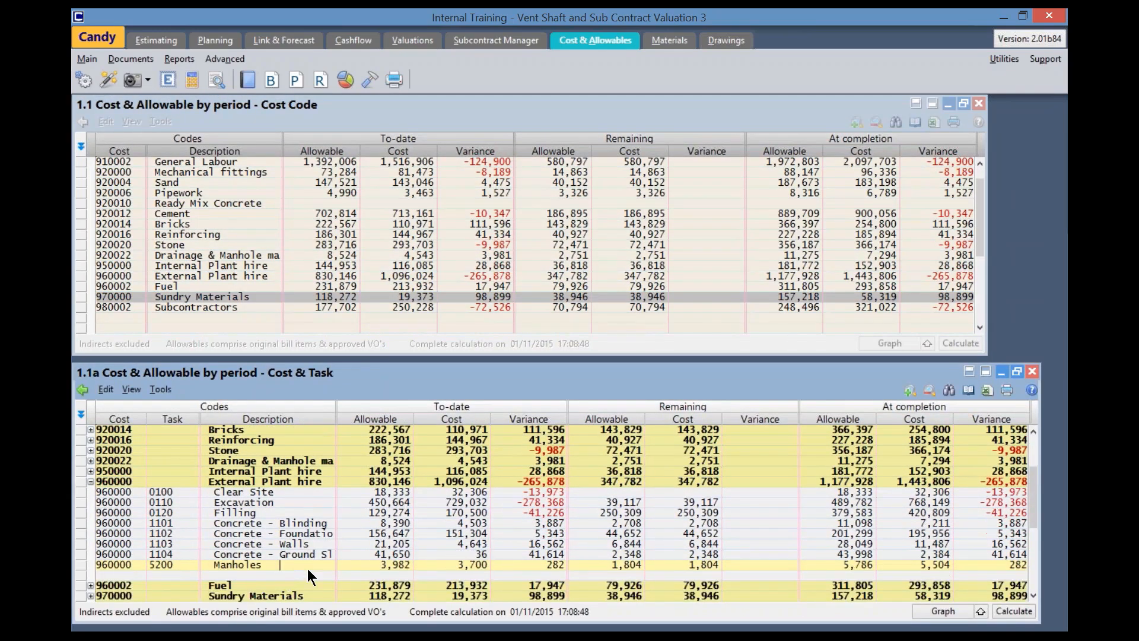
pyautogui.click(250, 274)
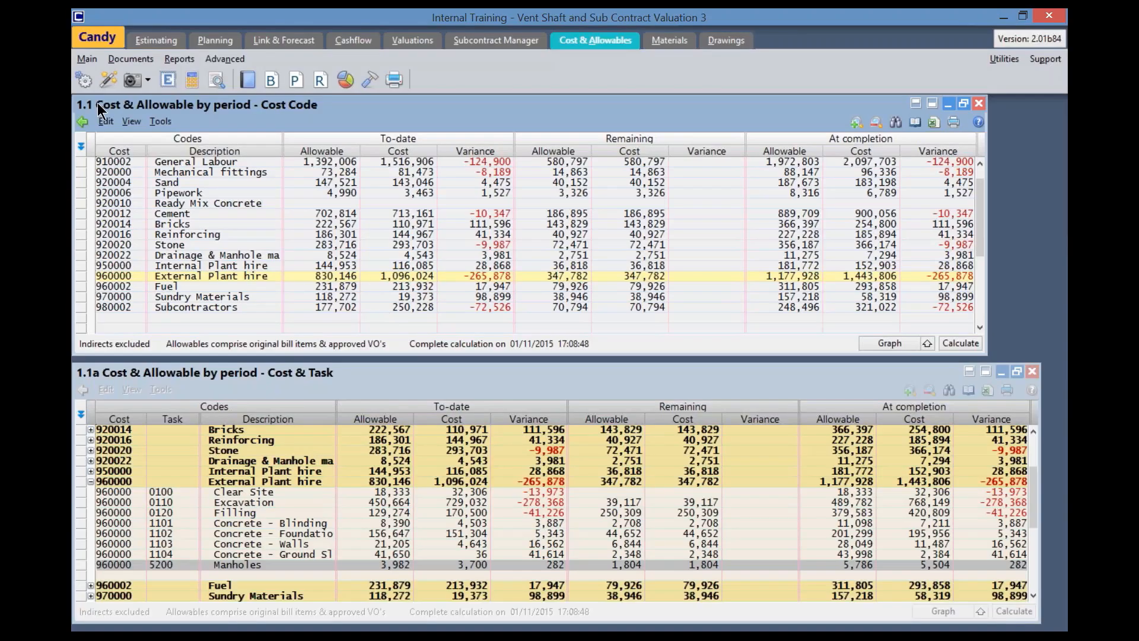
# Open the job "Vent Shaft and Sub-station Contract" and go to its task code definitions, dismissing the interface changes notice
pyautogui.click(108, 36)
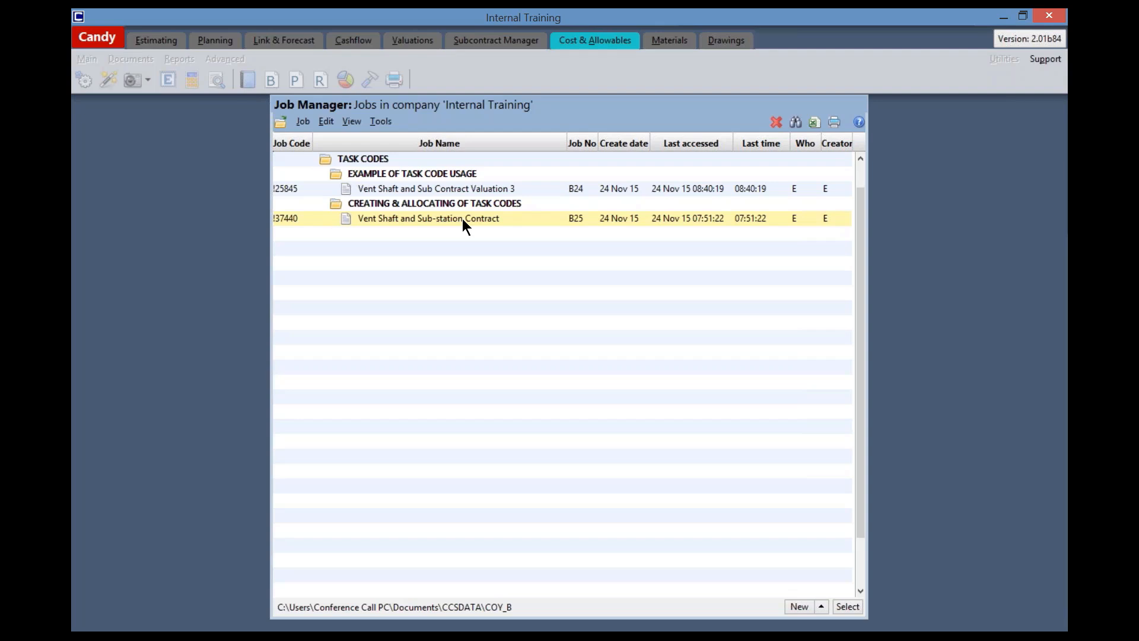
pyautogui.doubleClick(463, 224)
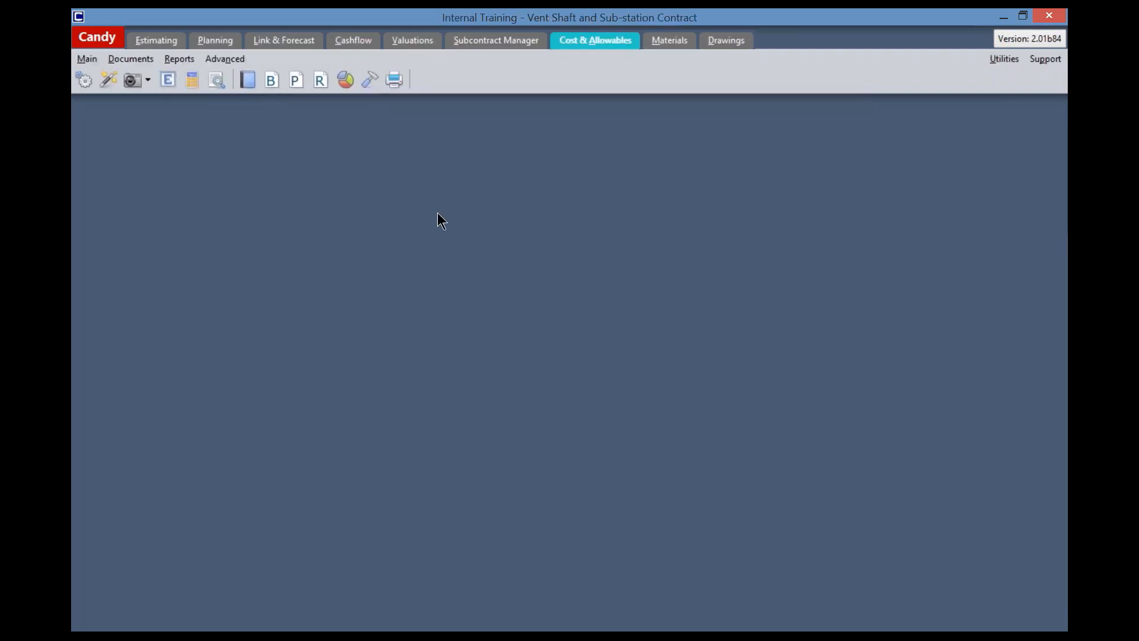
pyautogui.click(369, 83)
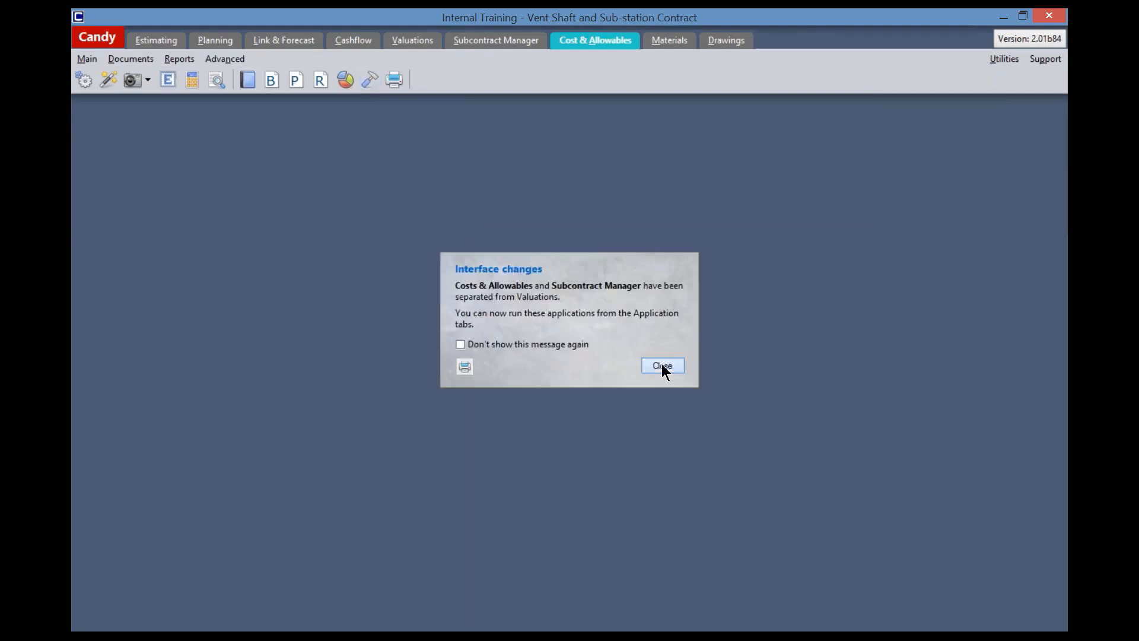
pyautogui.click(662, 365)
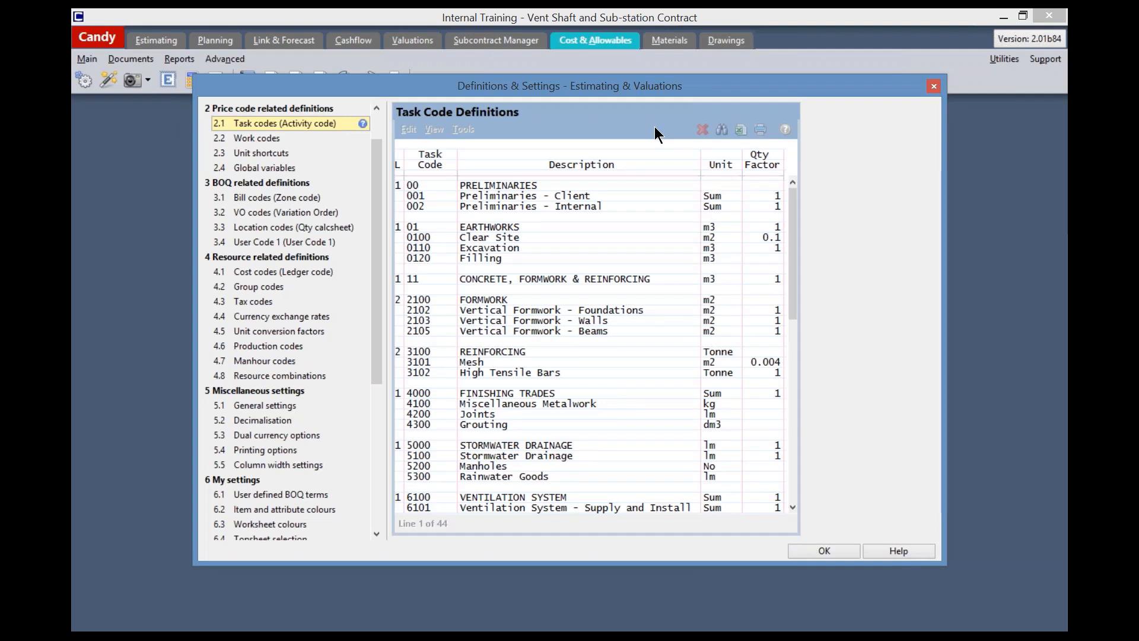
# Examine the level 1 and level 2 headings in the task code definitions, including Concrete, Formwork and Reinforcing
pyautogui.click(396, 186)
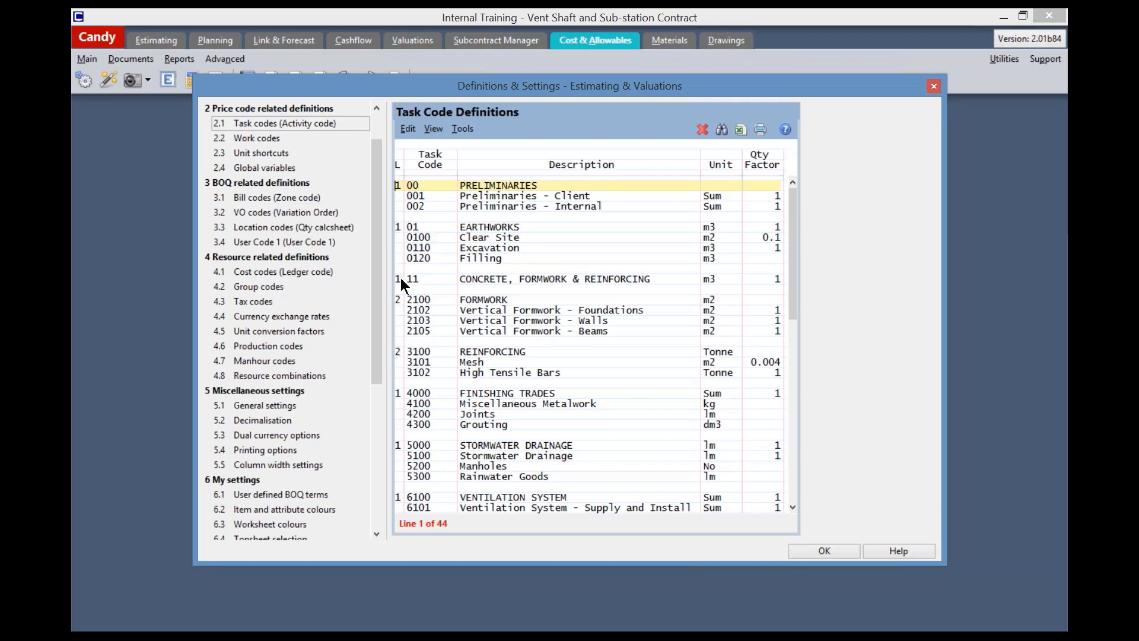
pyautogui.click(525, 279)
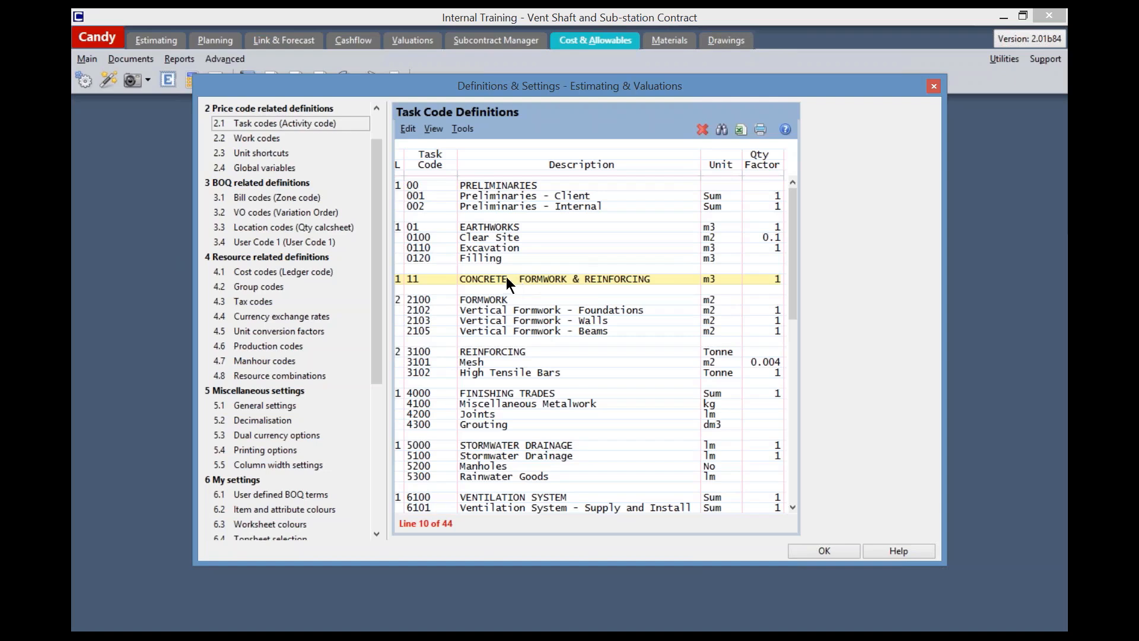
pyautogui.click(474, 301)
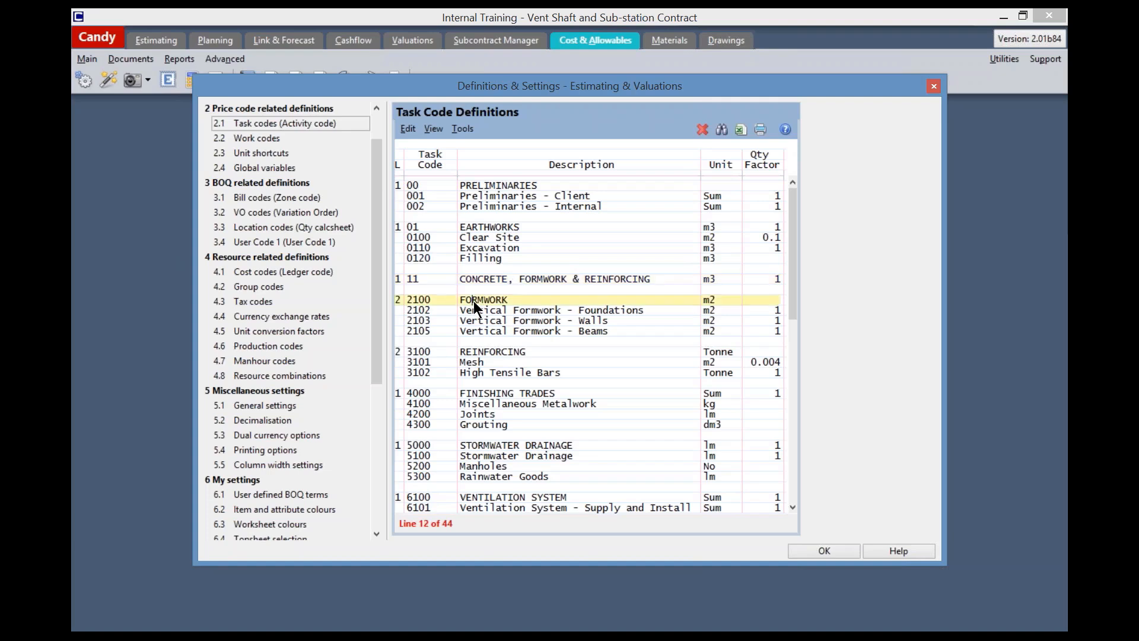
pyautogui.click(500, 353)
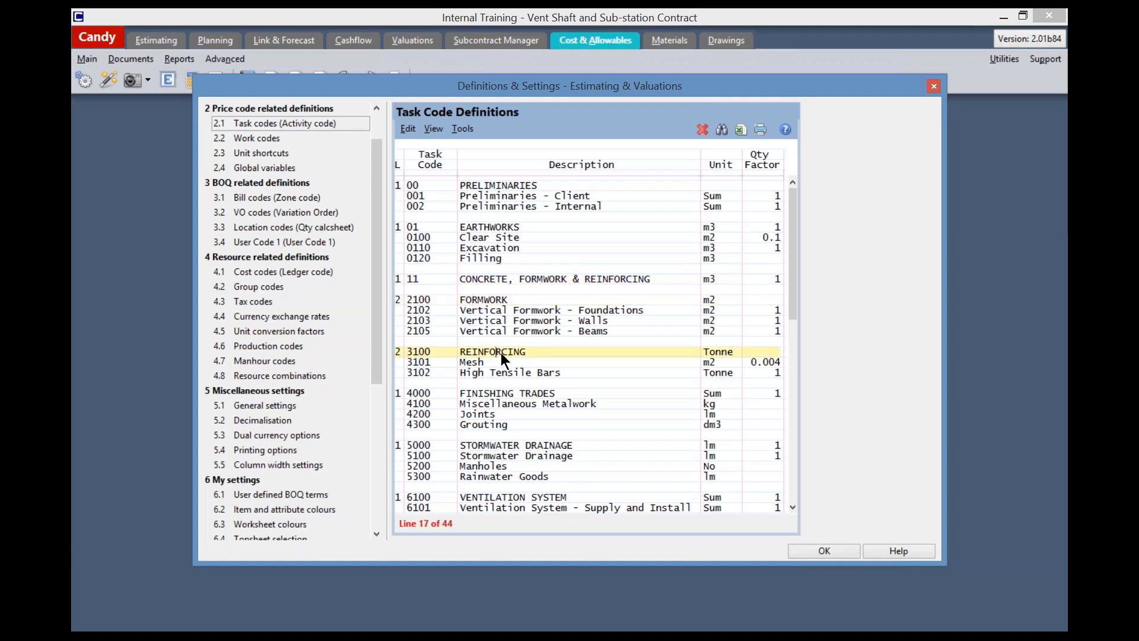
pyautogui.click(481, 276)
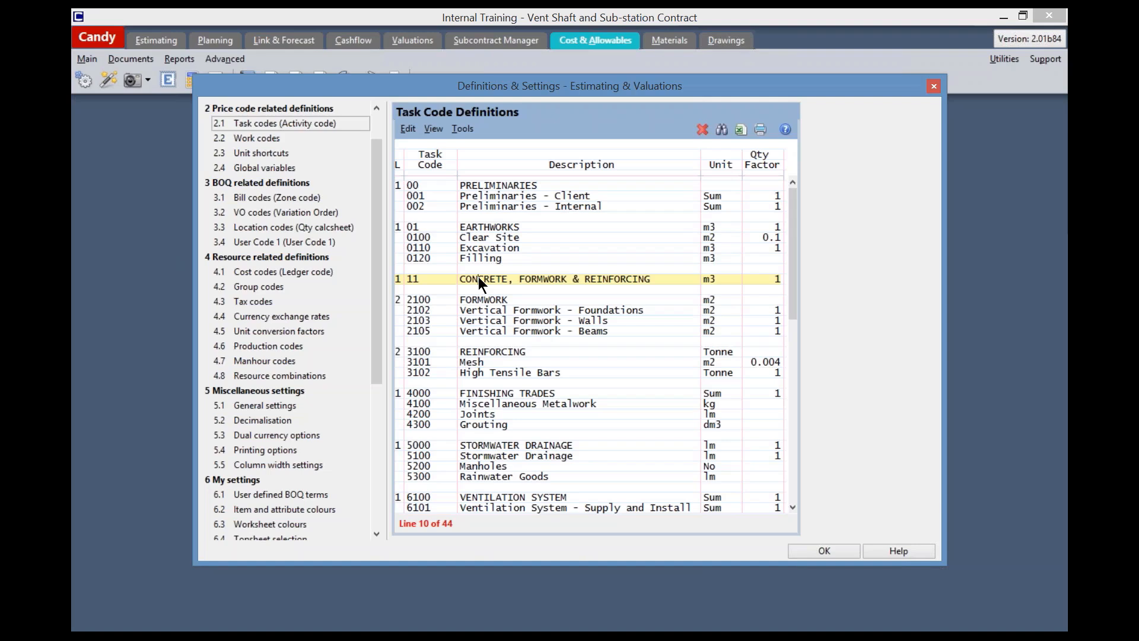
# Examine the units and quantity factors of the Formwork, Reinforcing and Stormwater Drainage headings and the task codes beneath them
pyautogui.click(426, 184)
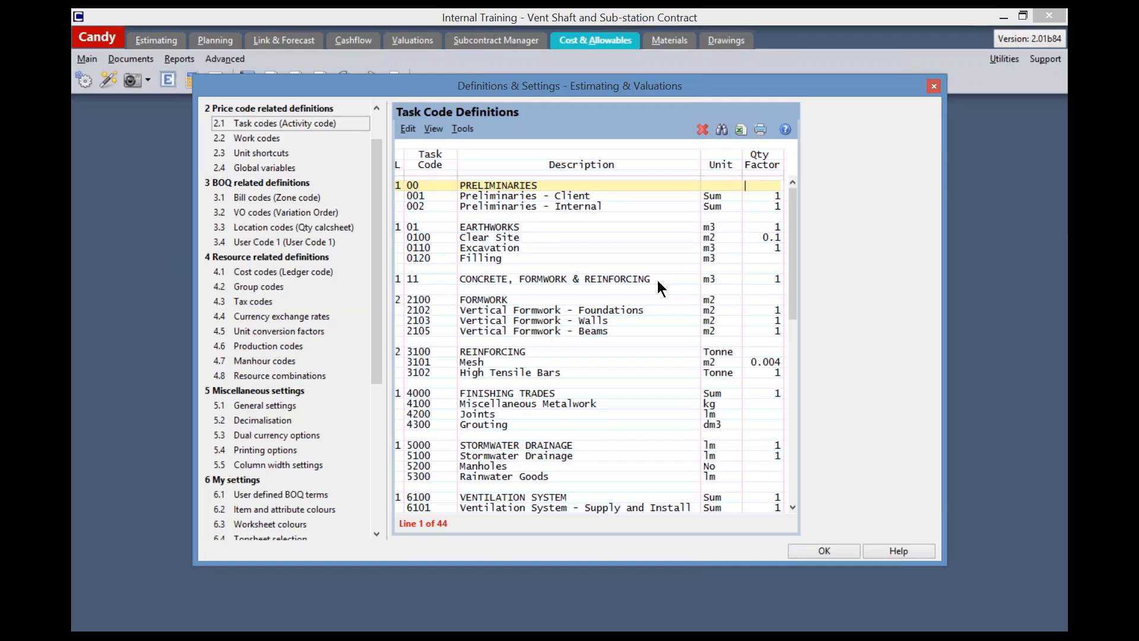
pyautogui.click(504, 299)
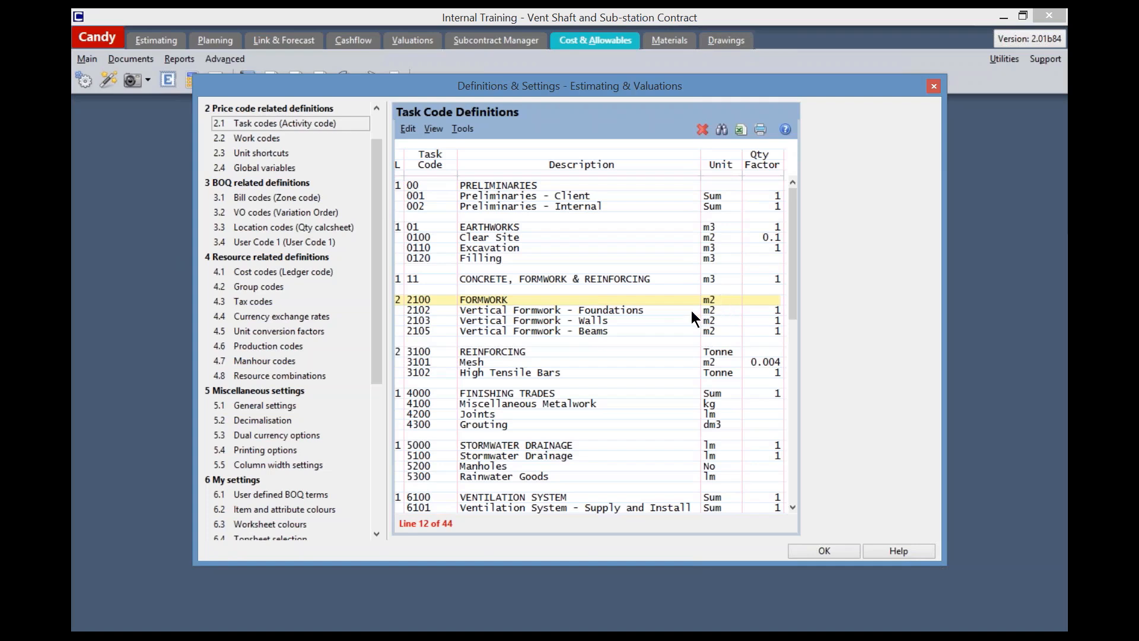
pyautogui.click(645, 310)
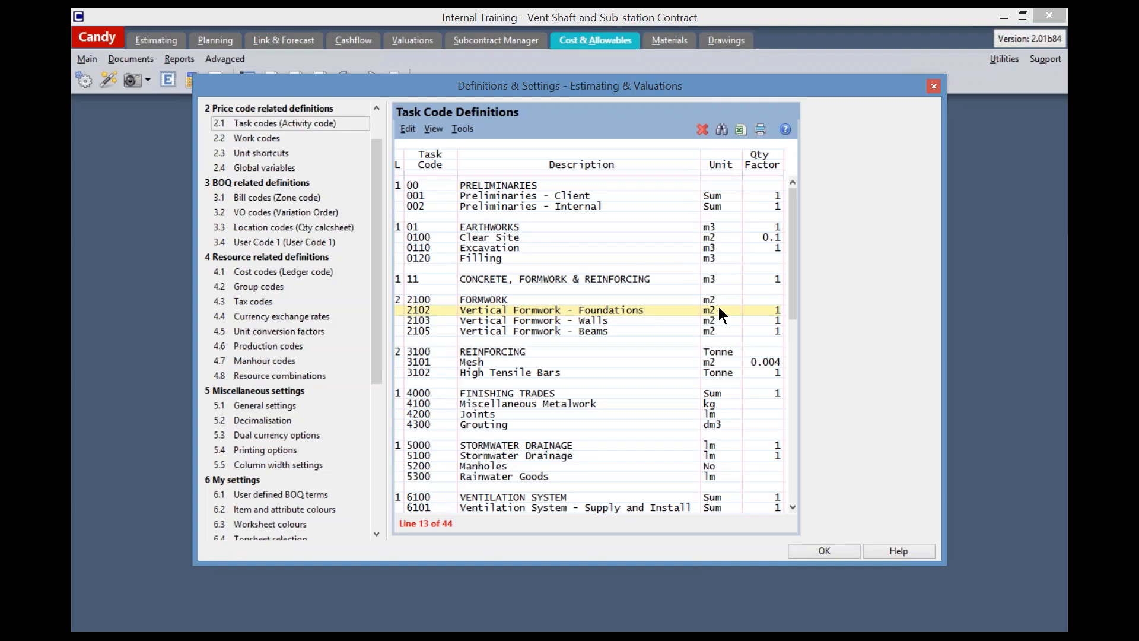
pyautogui.click(764, 310)
pyautogui.click(500, 354)
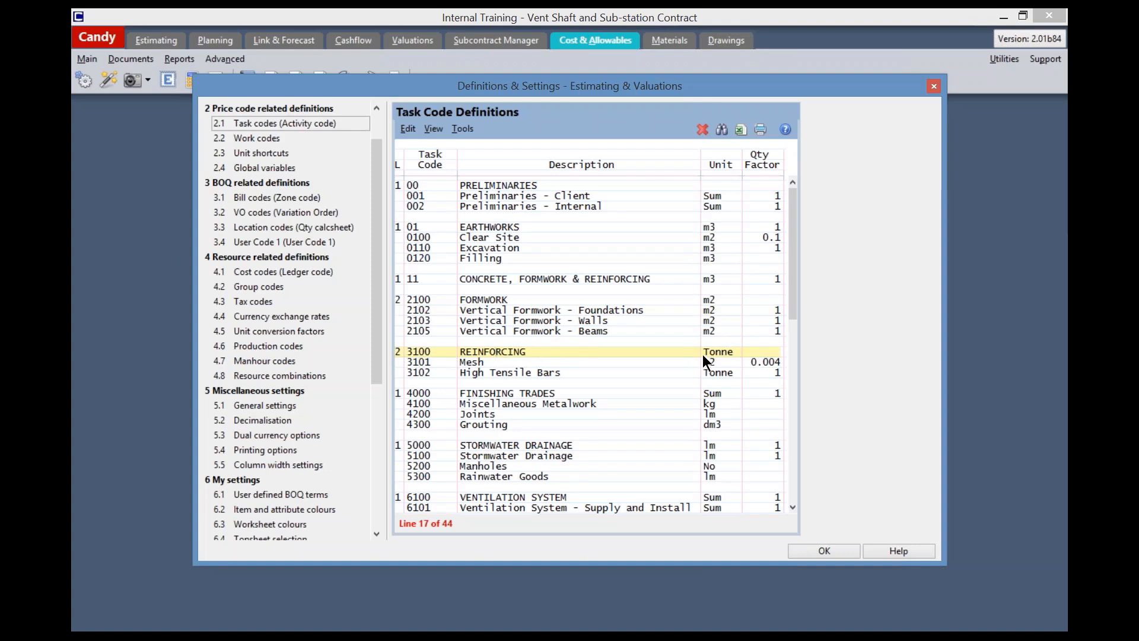
pyautogui.click(485, 361)
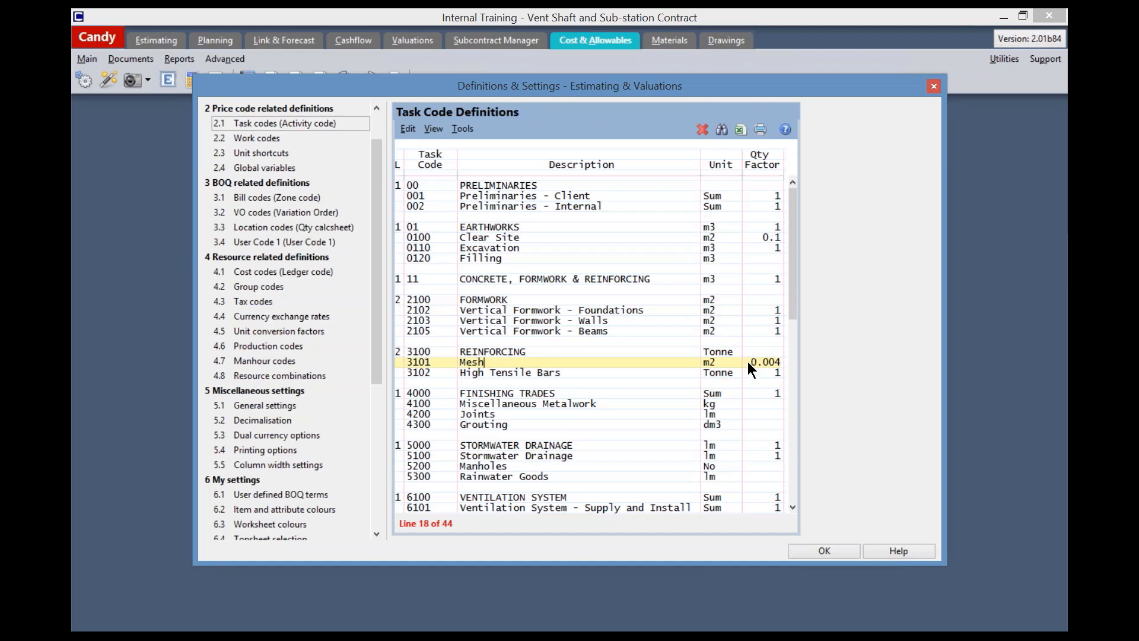
pyautogui.click(716, 352)
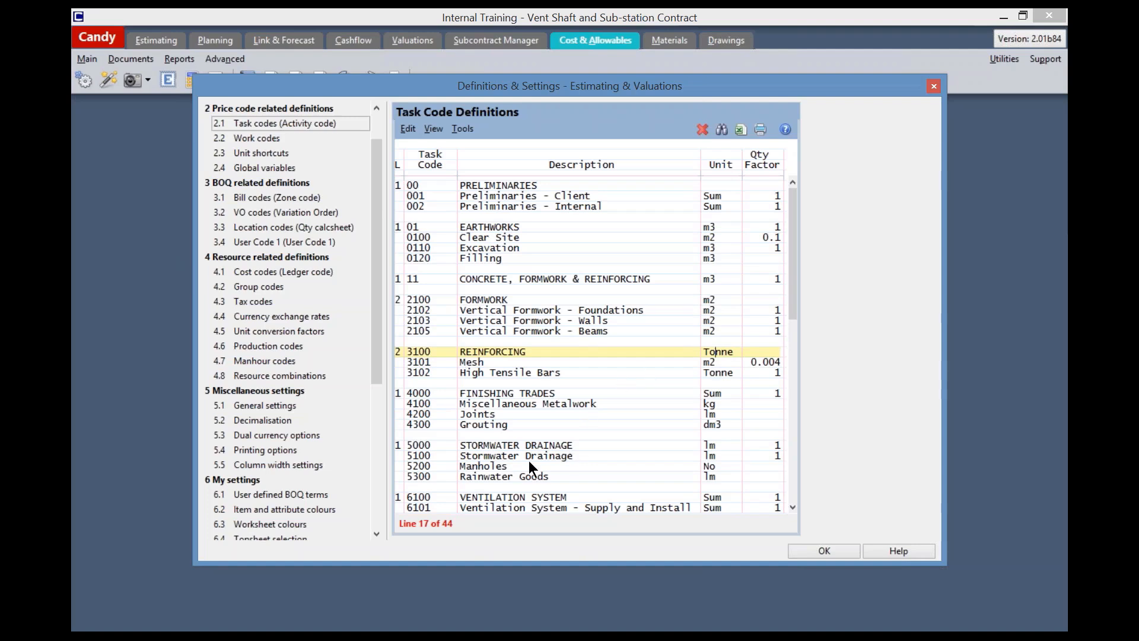
pyautogui.click(511, 466)
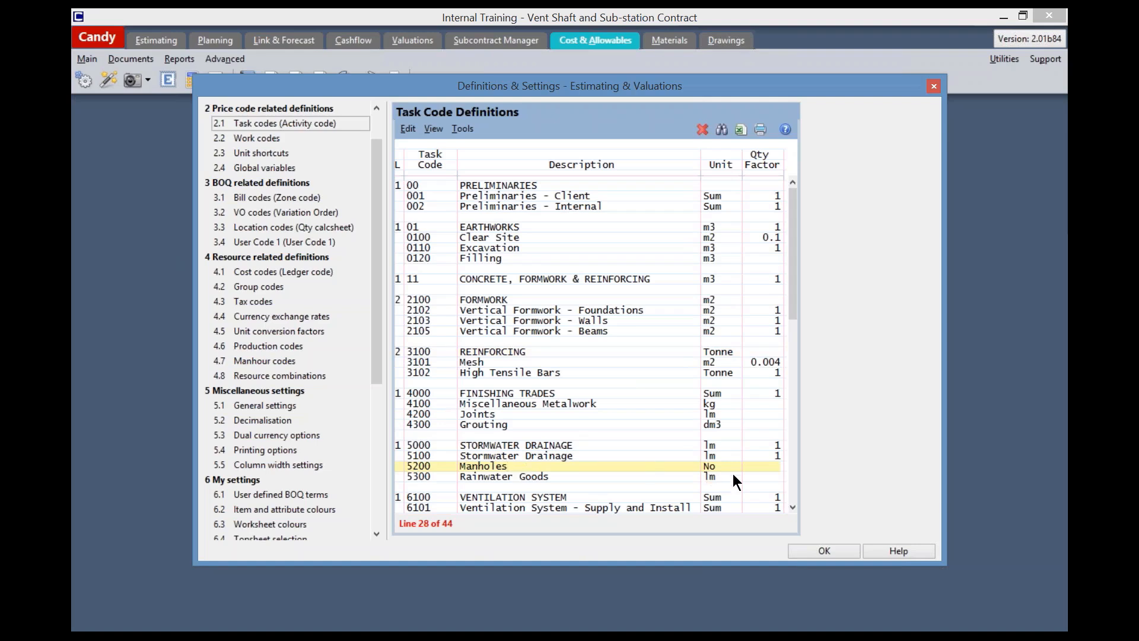
pyautogui.click(582, 443)
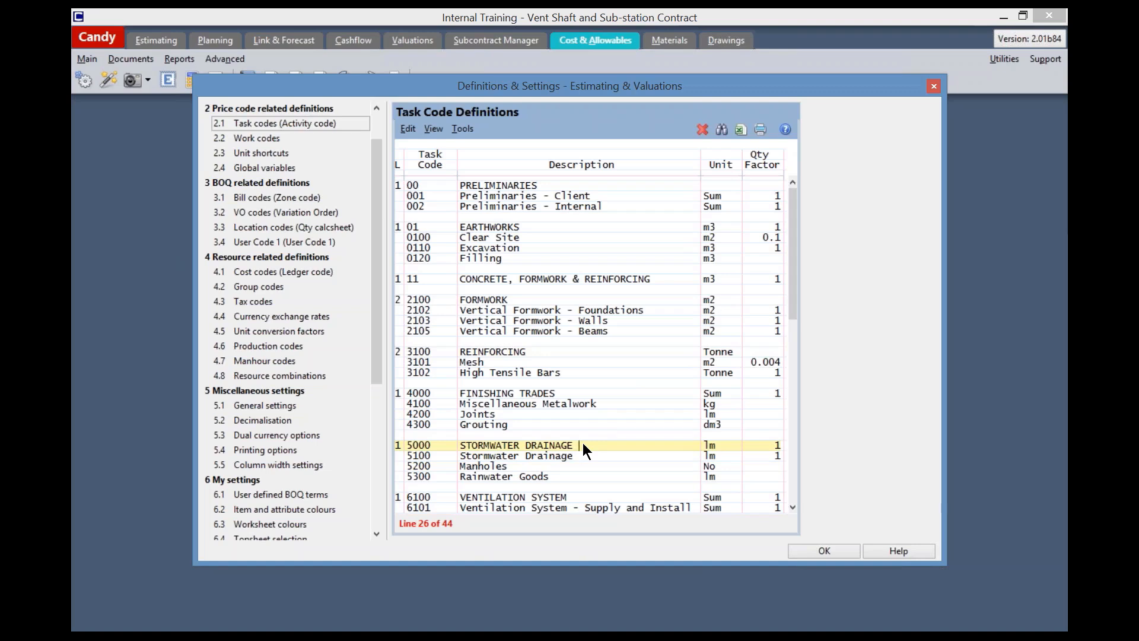
pyautogui.click(574, 464)
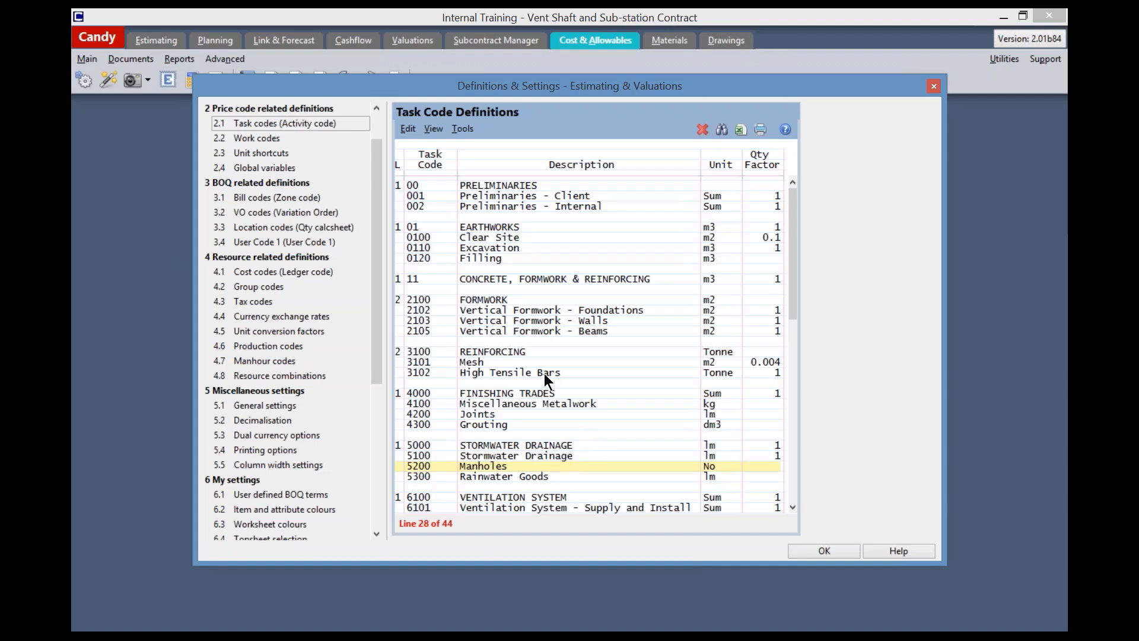
# Insert six blank lines above the FORMWORK heading in the task code definitions
pyautogui.click(469, 299)
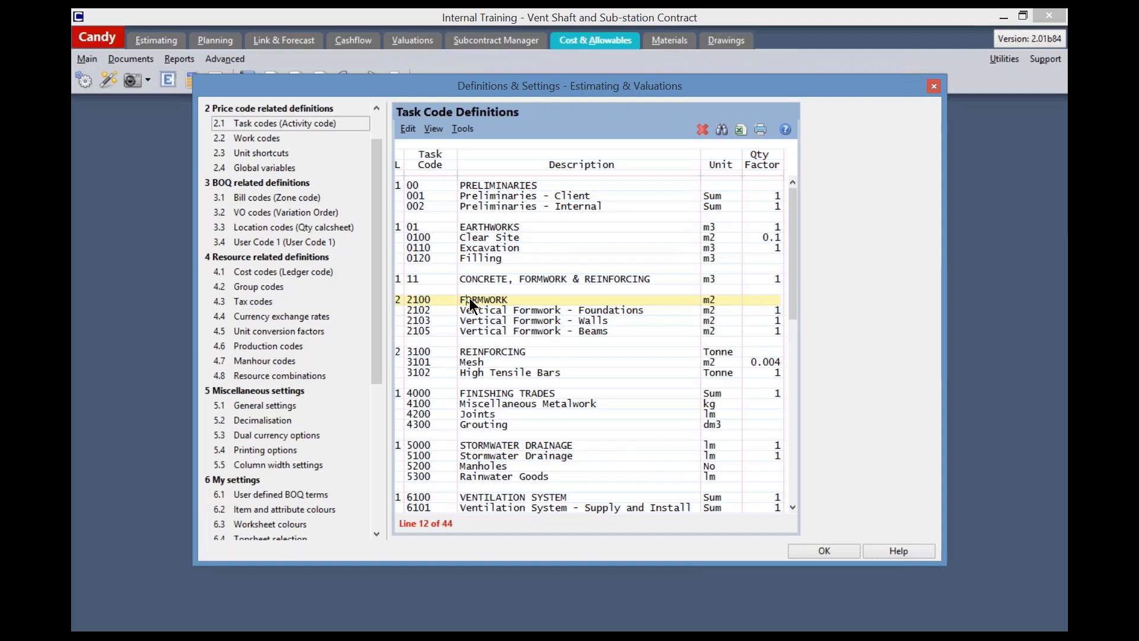
pyautogui.press('Insert')
pyautogui.press('Insert')
pyautogui.press('Insert')
pyautogui.press('Insert')
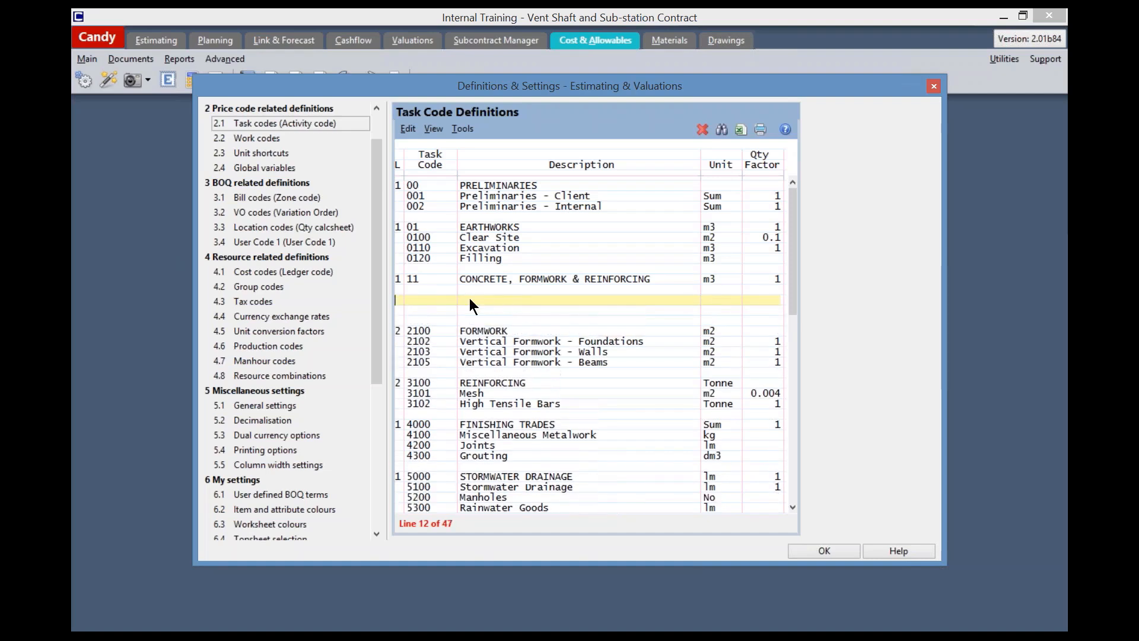
pyautogui.press('Insert')
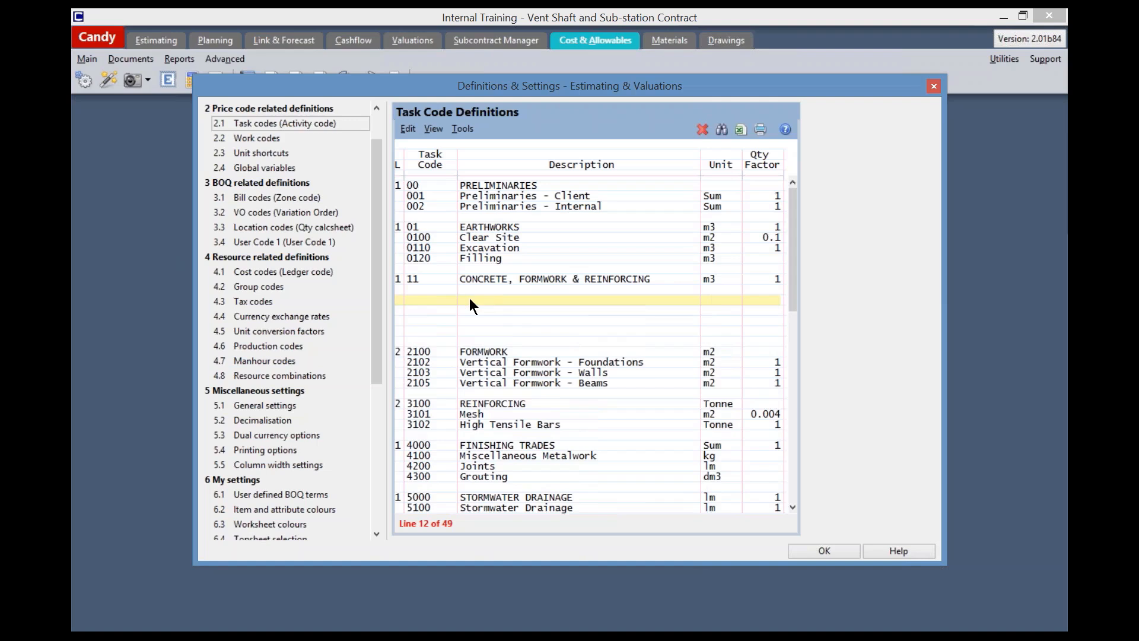
pyautogui.press('Insert')
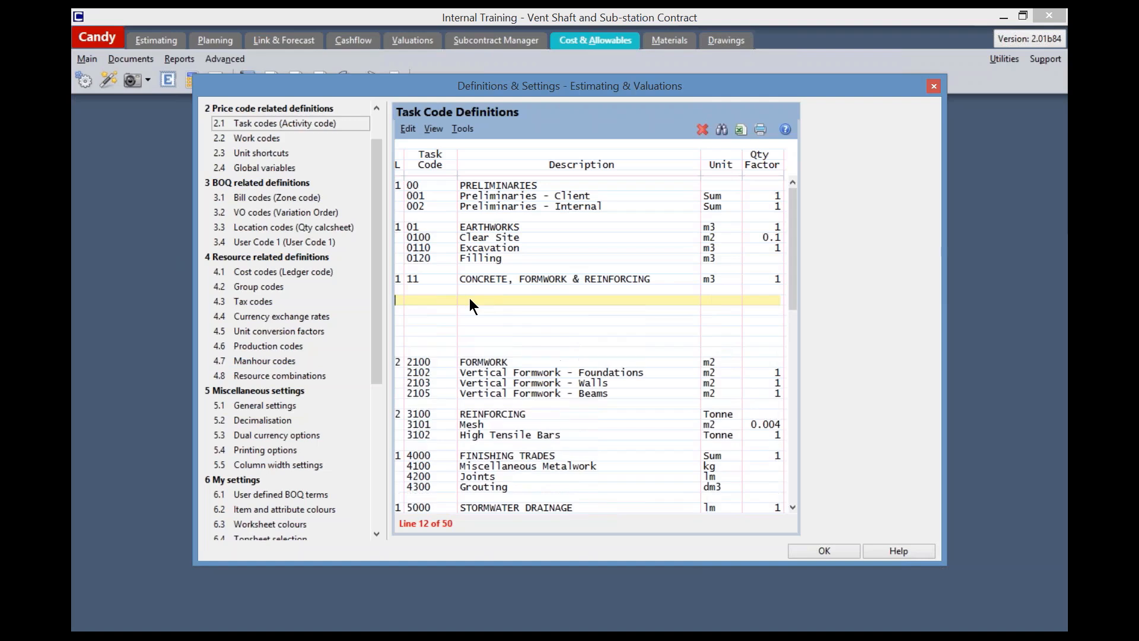
# Add level 2 heading 1100 "CONCRETE" under CONCRETE, FORMWORK & REINFORCING, with unit m3 and quantity factor 1
pyautogui.click(398, 289)
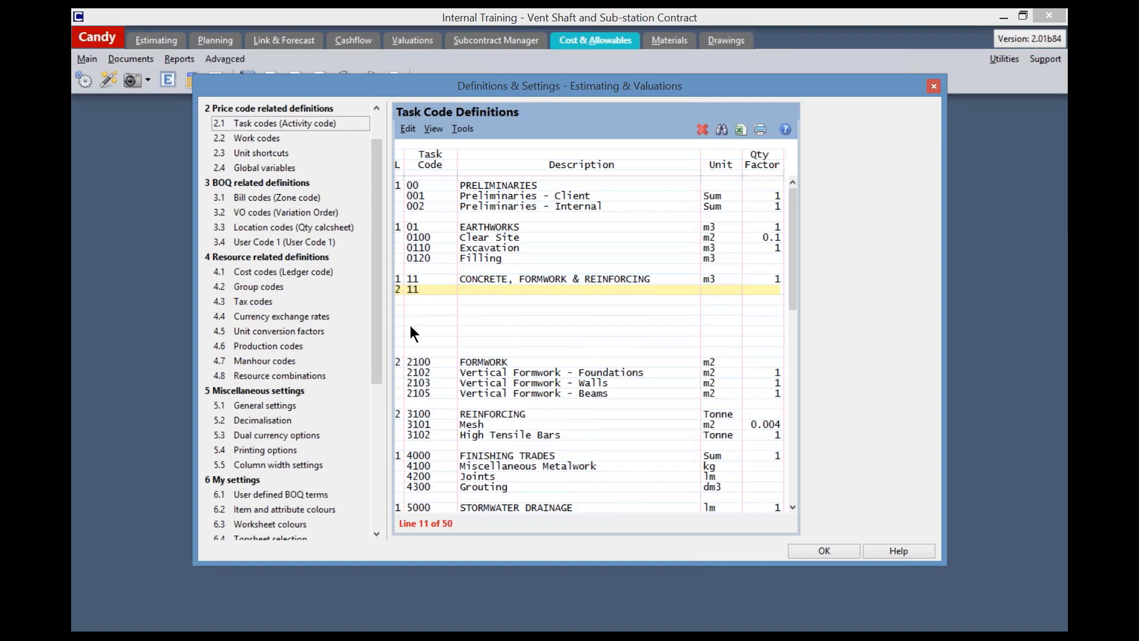
pyautogui.write('00 CONCRETE m3')
pyautogui.press('Return')
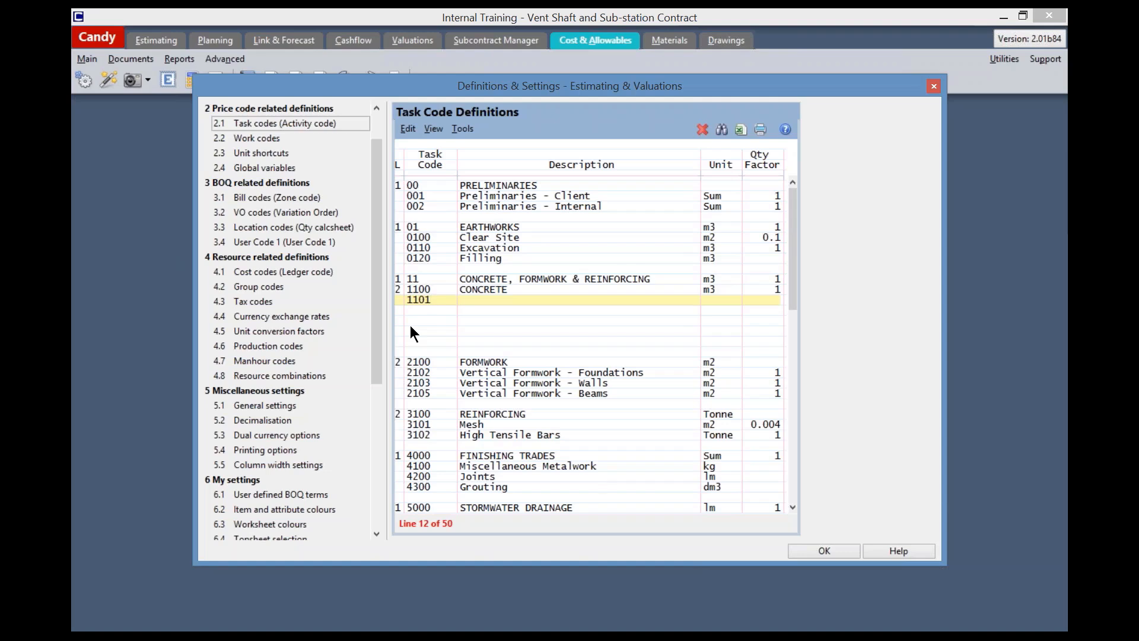
pyautogui.write('Con')
# Define task code 1101 as "Concrete - Blinding" with unit m3 and quantity factor 1
pyautogui.write('crete - Blinding')
pyautogui.press('Tab')
pyautogui.write('m3')
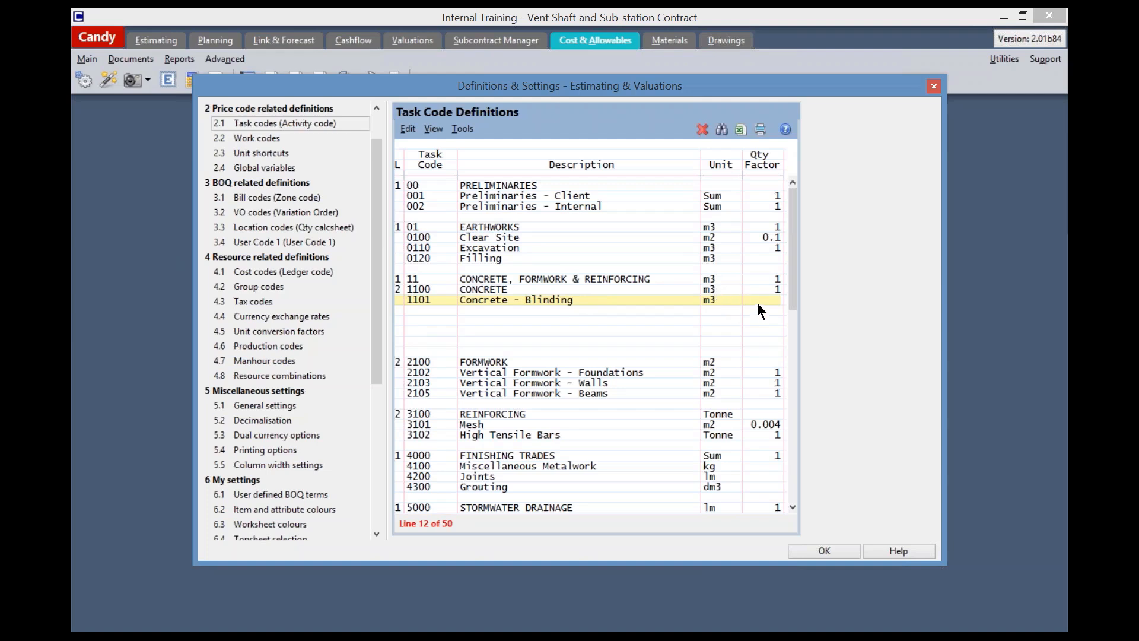
pyautogui.write('1')
pyautogui.press('Return')
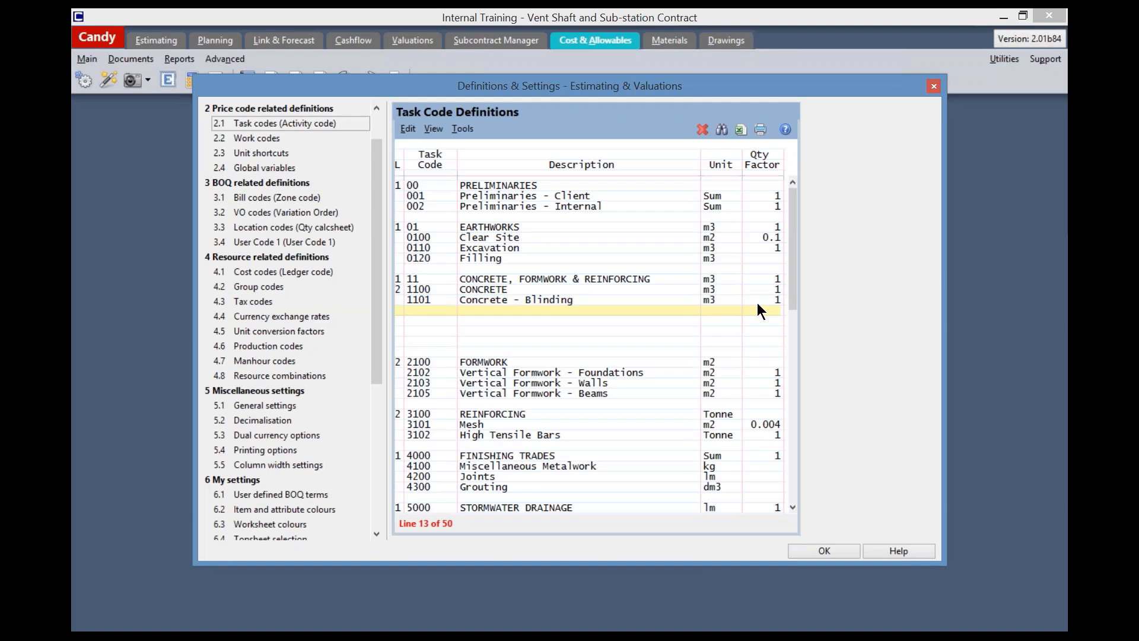
# Add task code 1102 "Concrete - Foundations" with unit m3 and quantity factor 1
pyautogui.write('1102')
pyautogui.press('Return')
pyautogui.write('Concrete - Foundations')
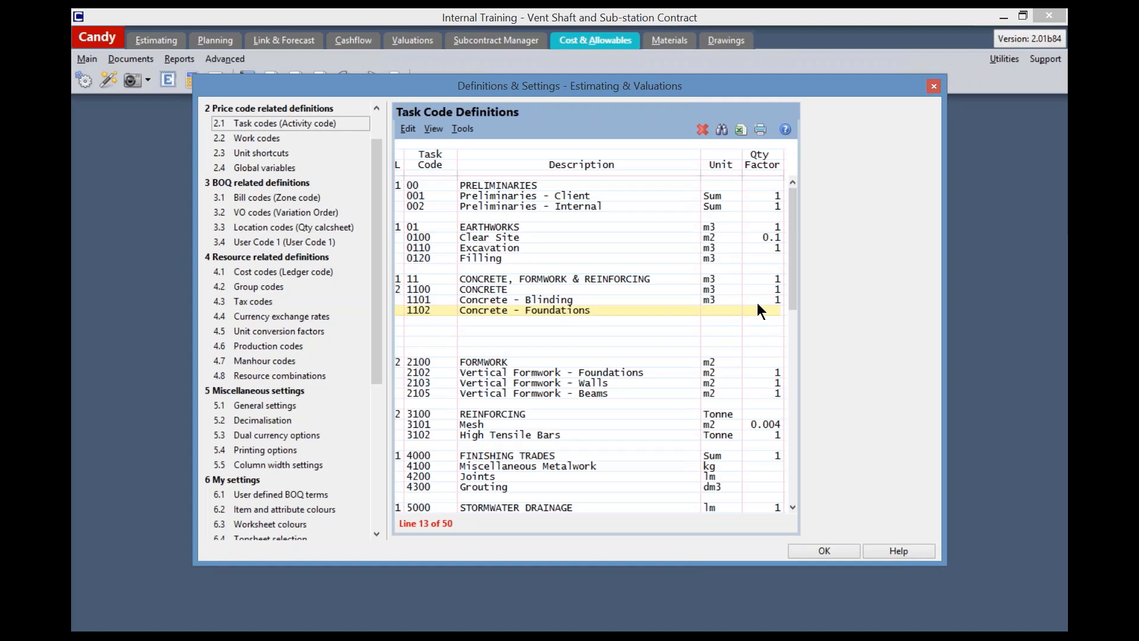
pyautogui.press('Tab')
pyautogui.write('m3 ')
pyautogui.write('1')
pyautogui.press('Return')
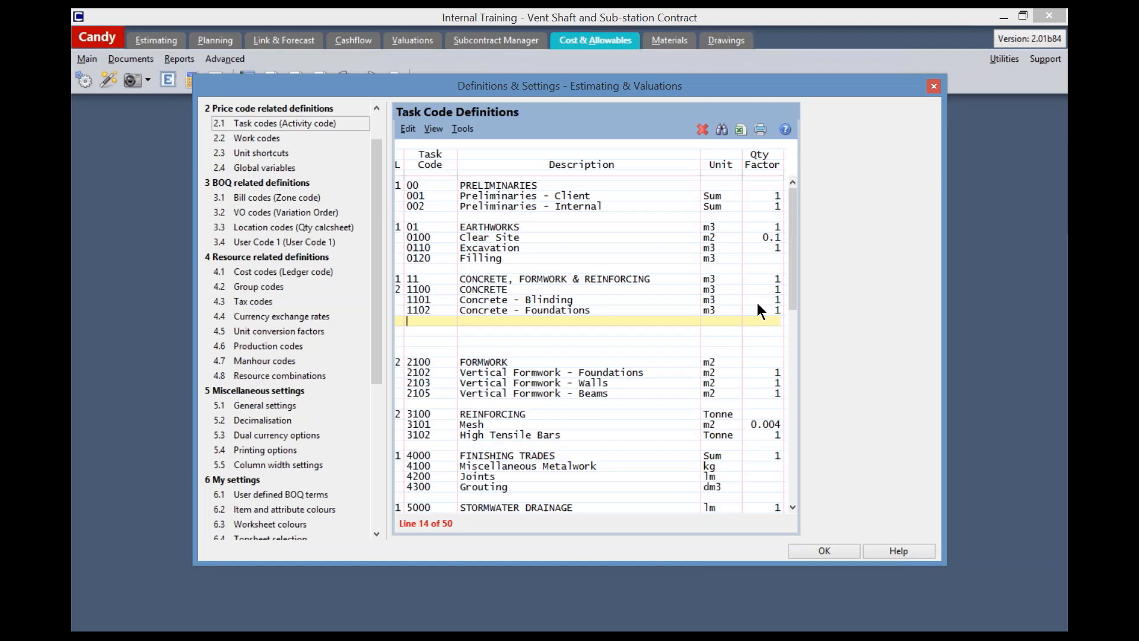
# Add task code 1103 "Concrete - Walls" with unit m3 and quantity factor 1
pyautogui.write('110')
pyautogui.write('3')
pyautogui.write('Co')
pyautogui.write('ncretge')
pyautogui.press('BackSpace')
pyautogui.press('BackSpace')
pyautogui.write('e - Walls')
pyautogui.press('Tab')
pyautogui.write('m3 1')
pyautogui.press('Return')
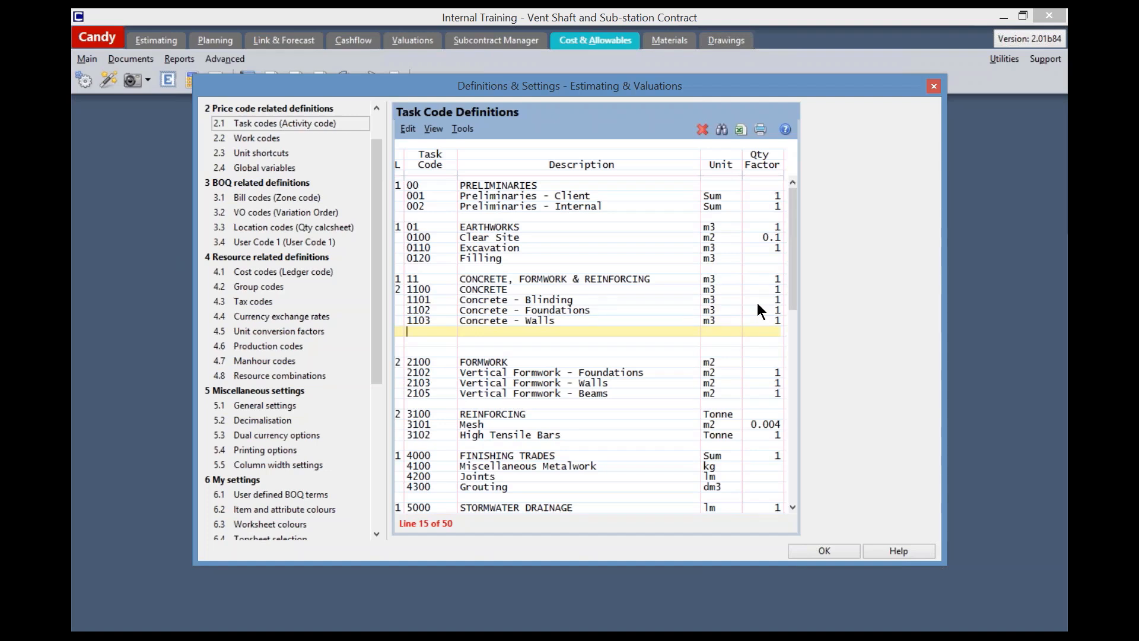
# Add task code 1104 "Concrete - Ground Slabs" with unit m3 and quantity factor 1
pyautogui.write('110')
pyautogui.write('4 ')
pyautogui.write('Concrete')
pyautogui.write(' -')
pyautogui.write(' Ground ')
pyautogui.write('Slabs ')
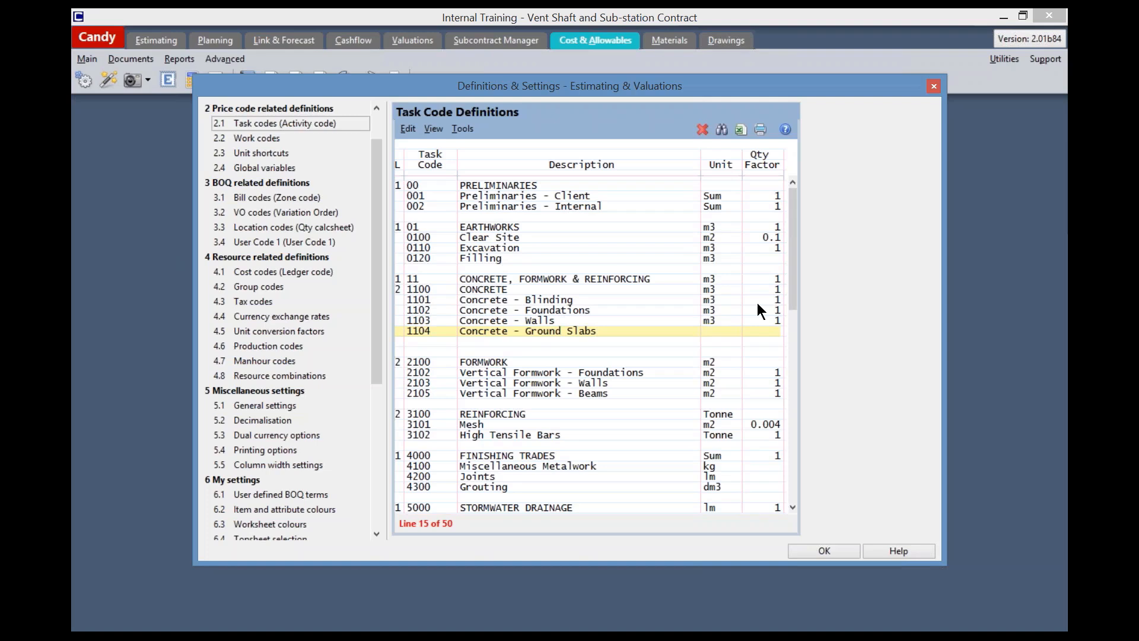
pyautogui.write('m3')
pyautogui.press('Tab')
pyautogui.press('Return')
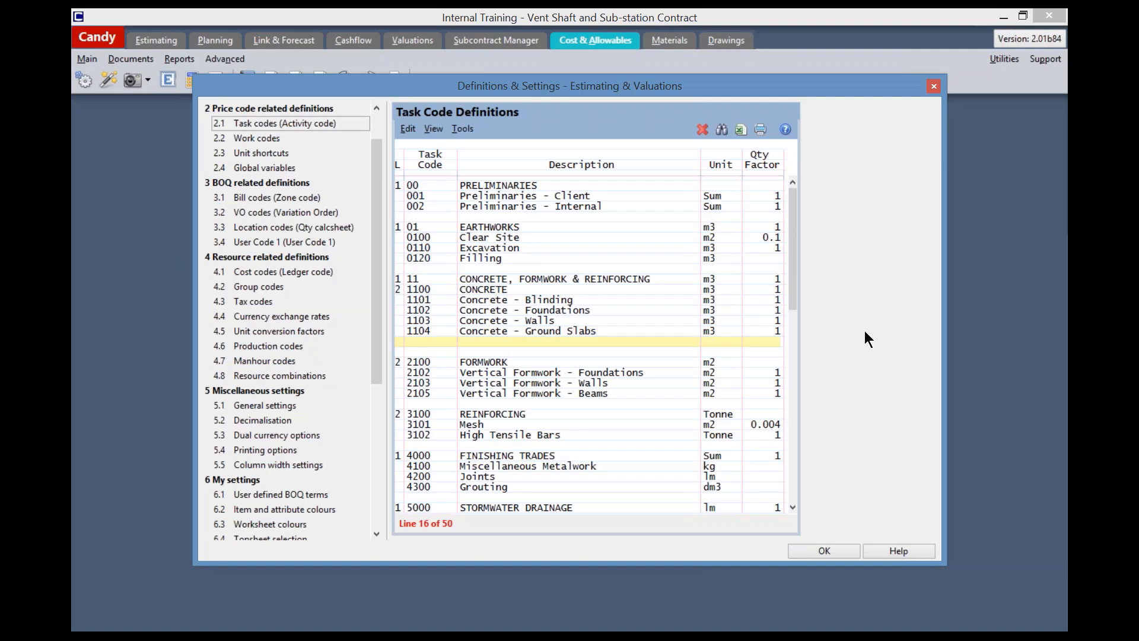
# Review the level 1 and level 2 concrete headings, and accept the task code definitions
pyautogui.click(494, 288)
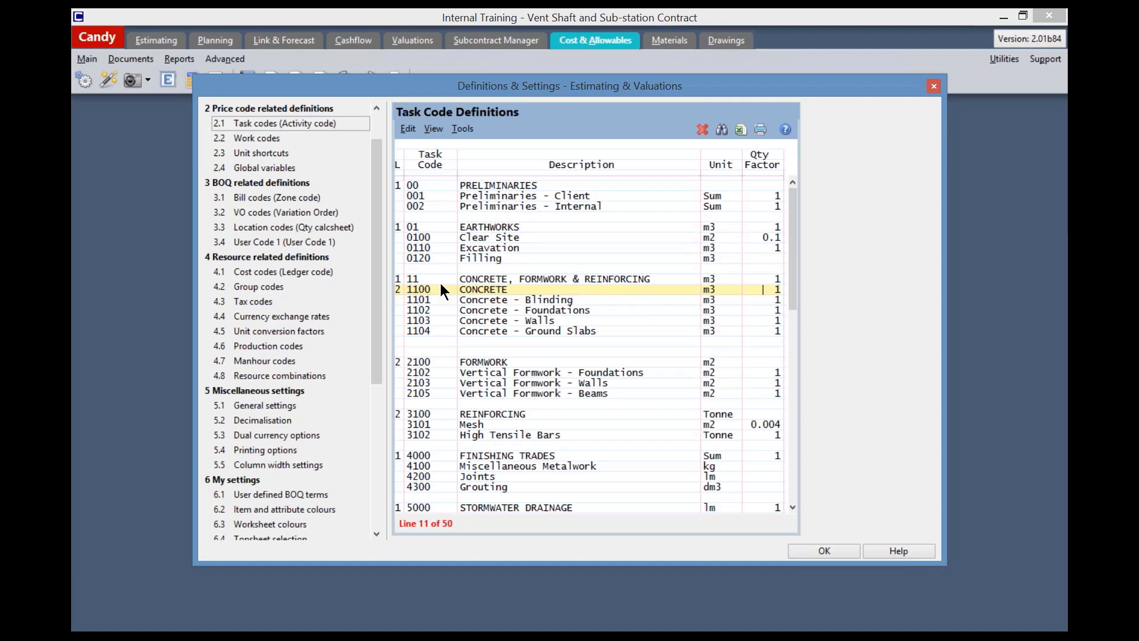
pyautogui.click(483, 279)
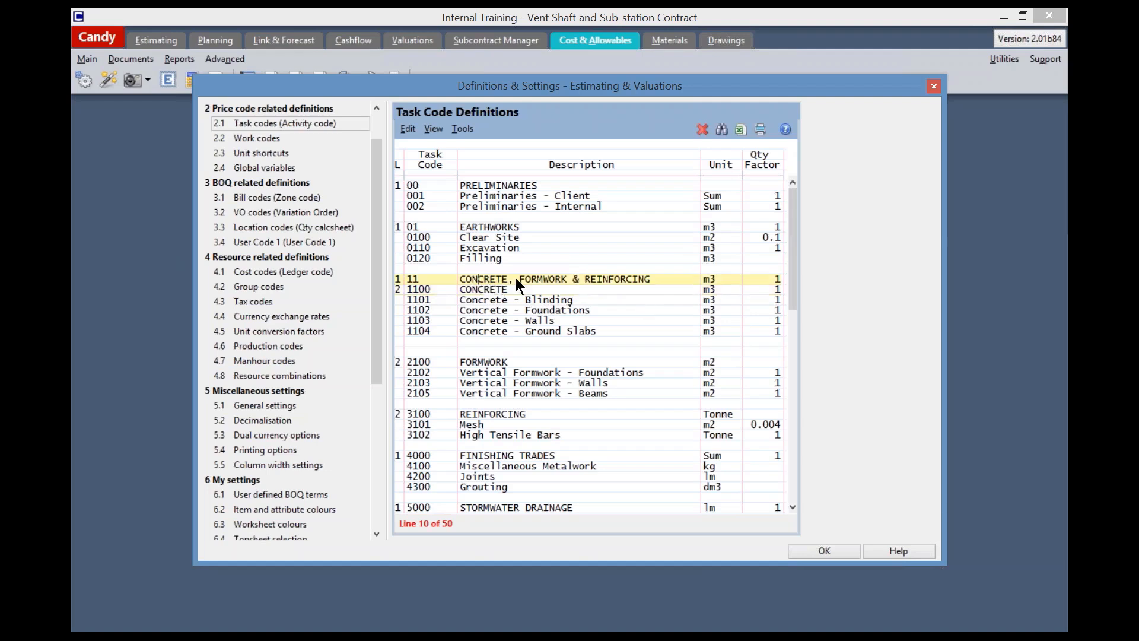
pyautogui.click(508, 288)
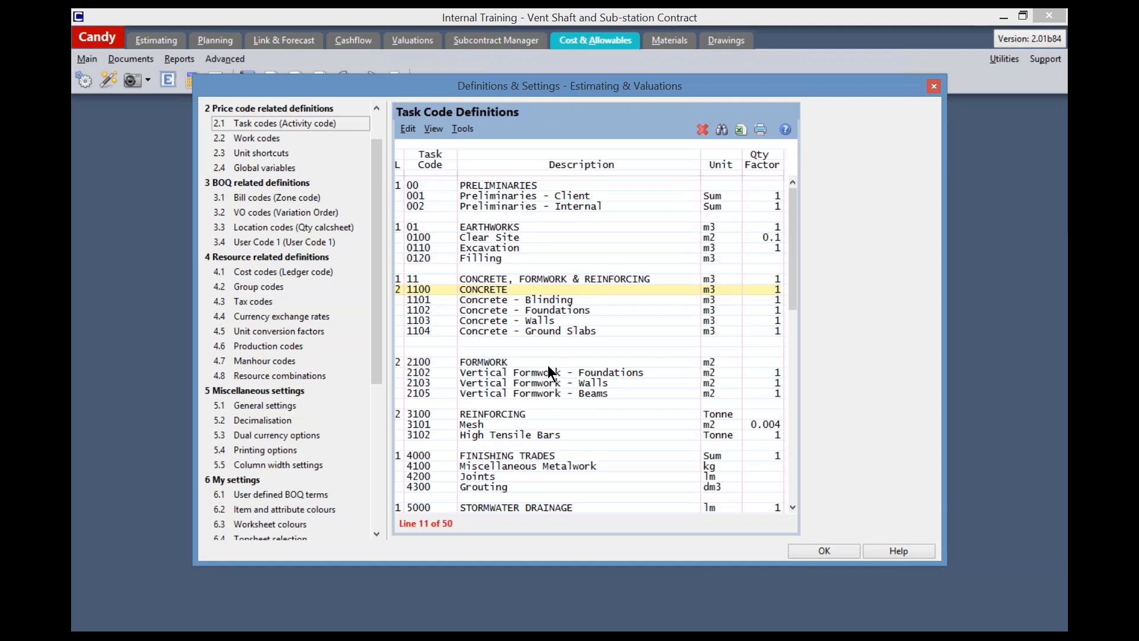
pyautogui.click(541, 279)
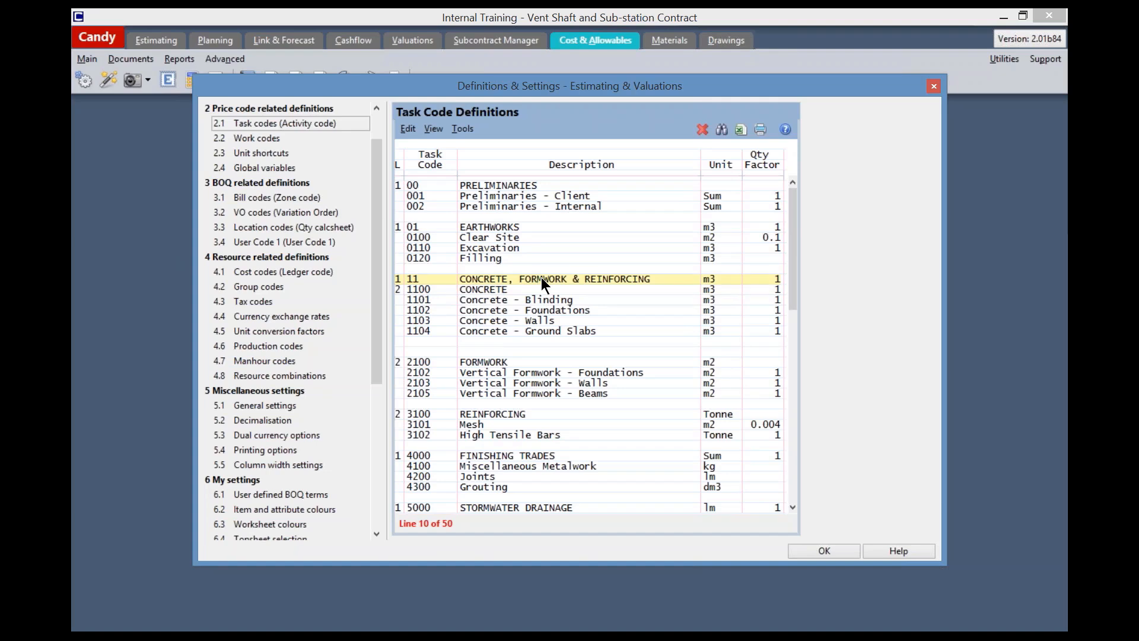
pyautogui.click(824, 551)
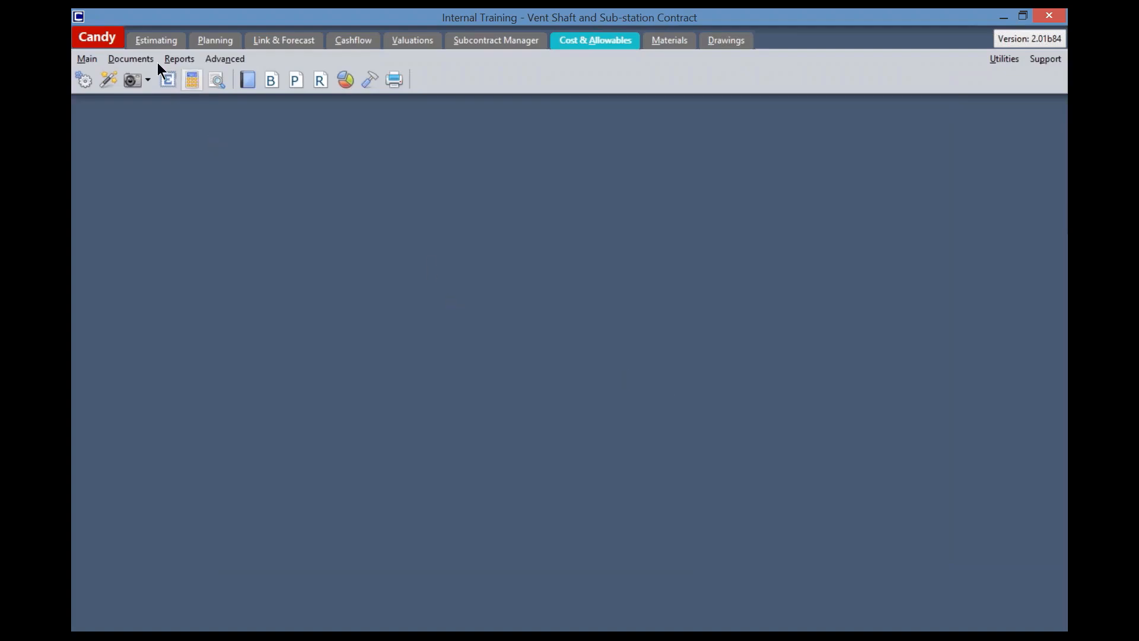
# Add a 1.1 Standard Bill of Quantities document under Bill Pricing in the Estimating Document Manager
pyautogui.click(153, 41)
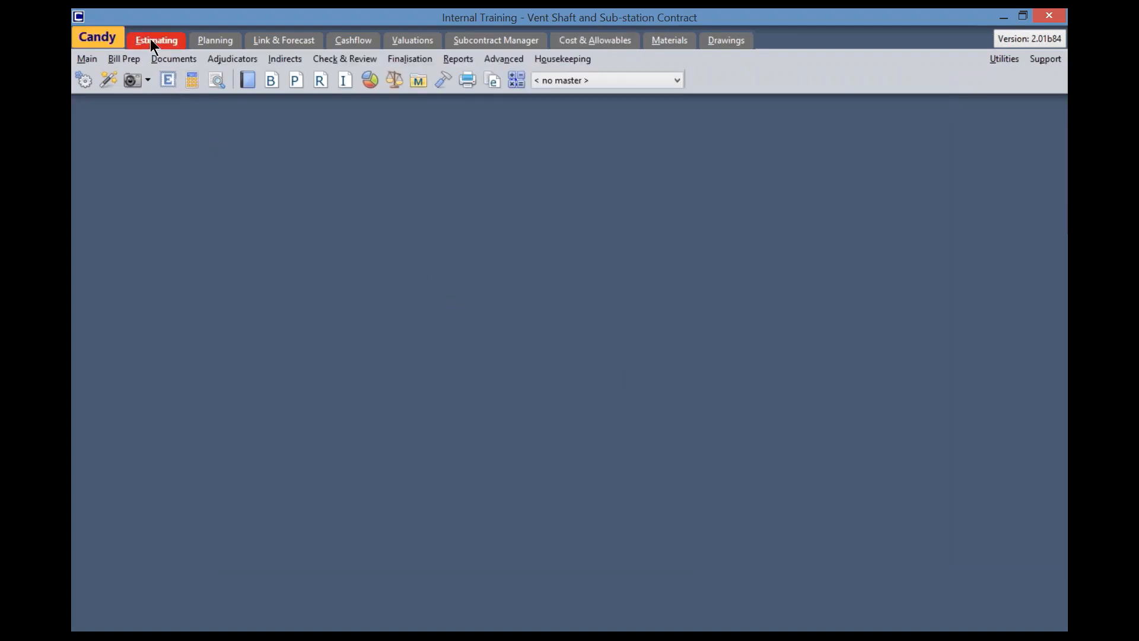
pyautogui.click(249, 81)
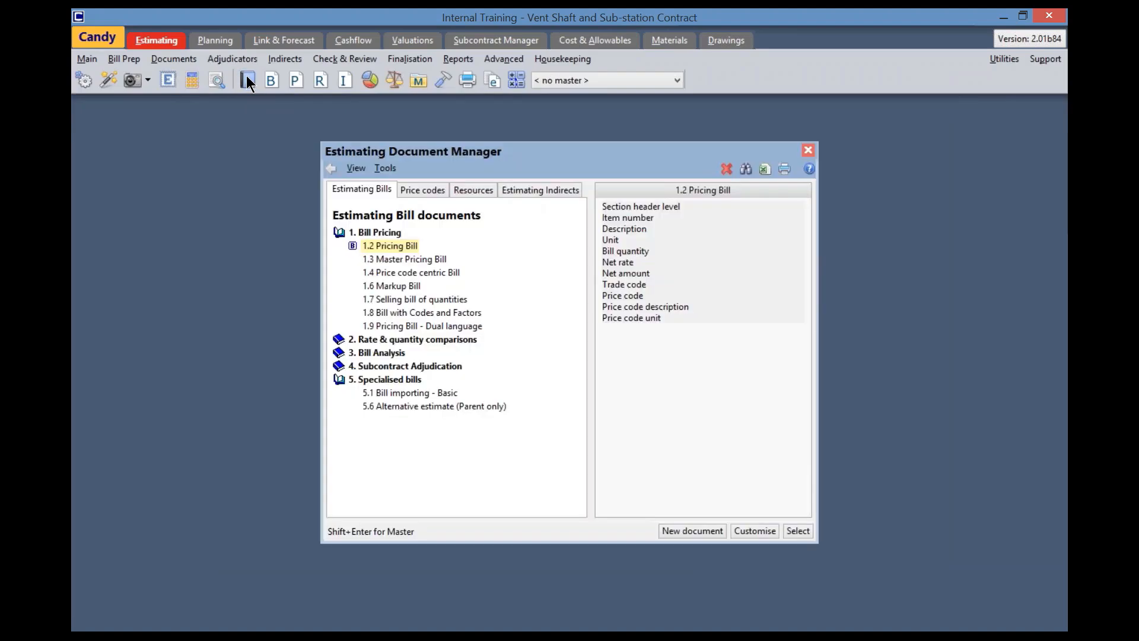
pyautogui.click(380, 233)
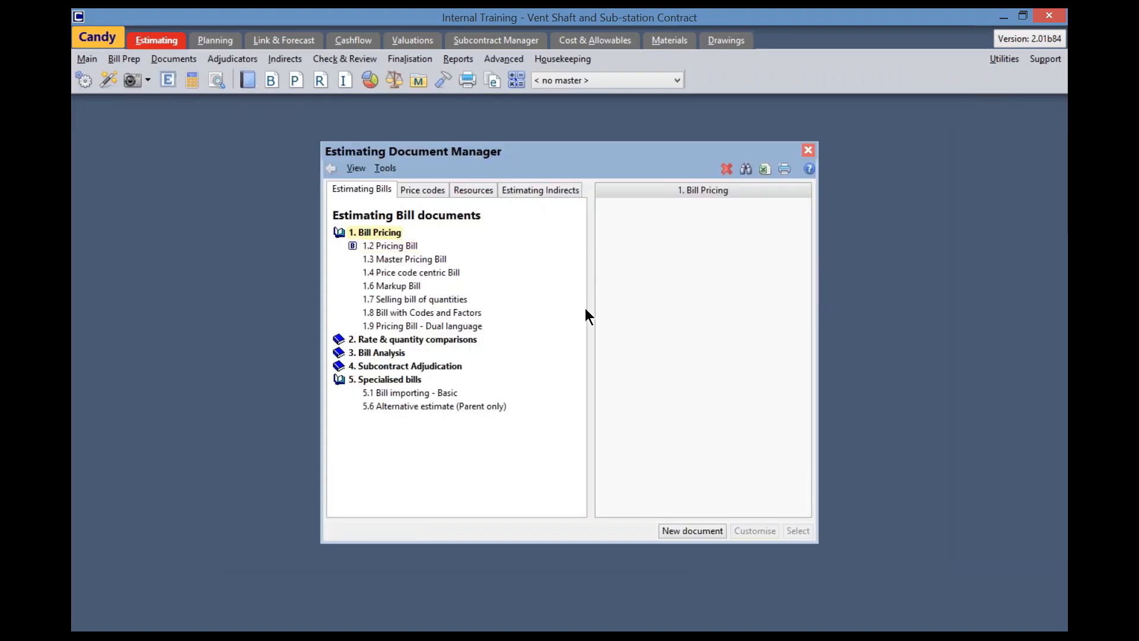
pyautogui.click(699, 532)
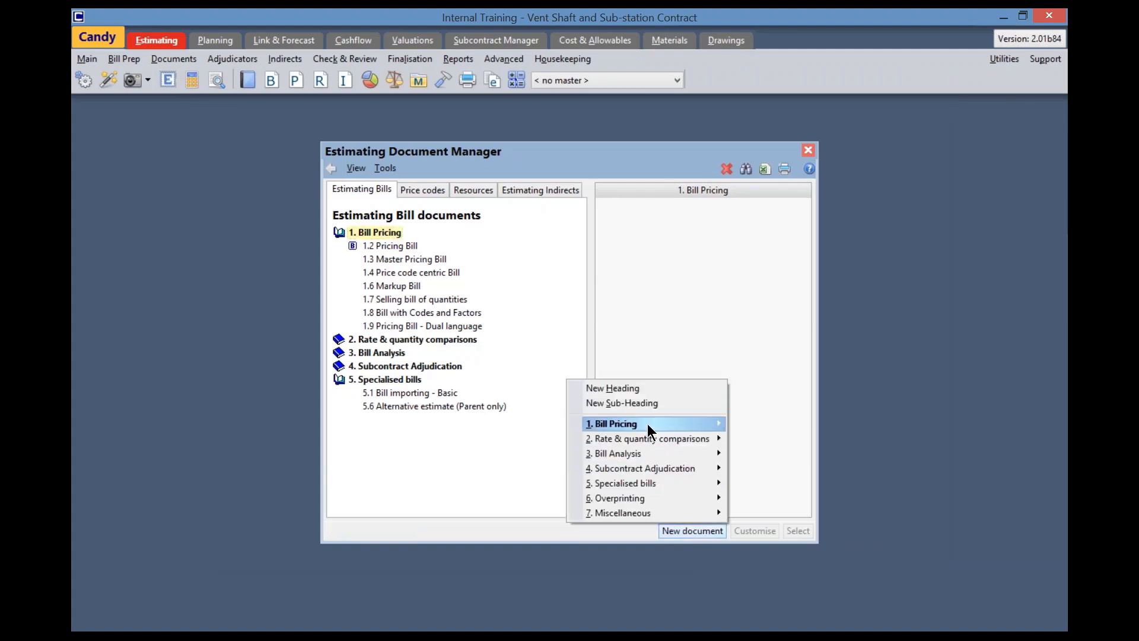
pyautogui.moveTo(684, 423)
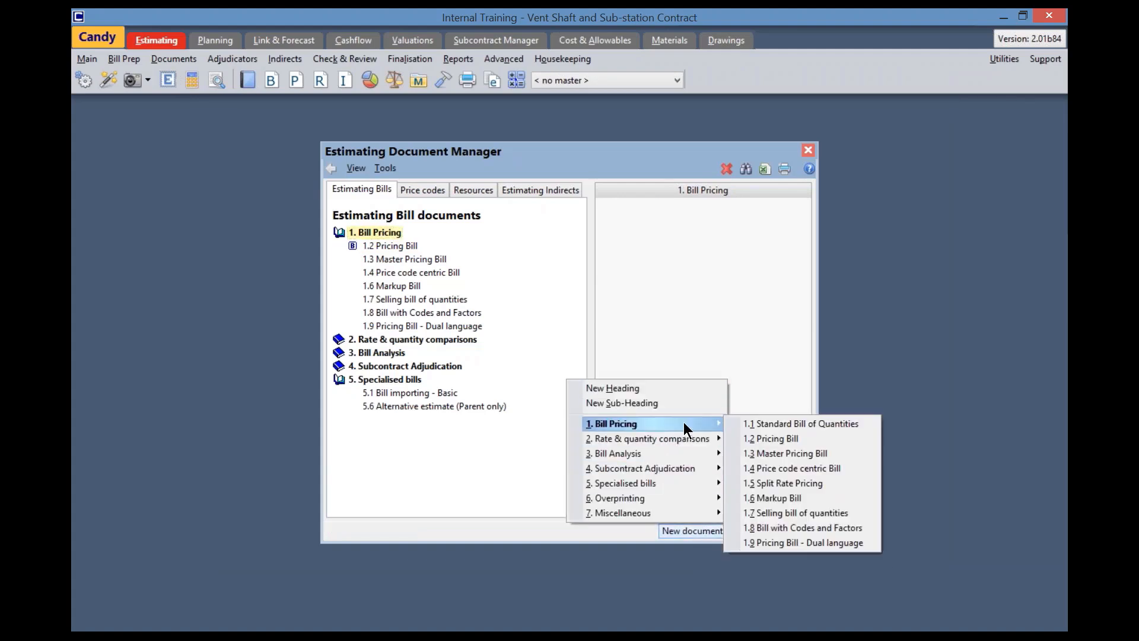
pyautogui.click(759, 423)
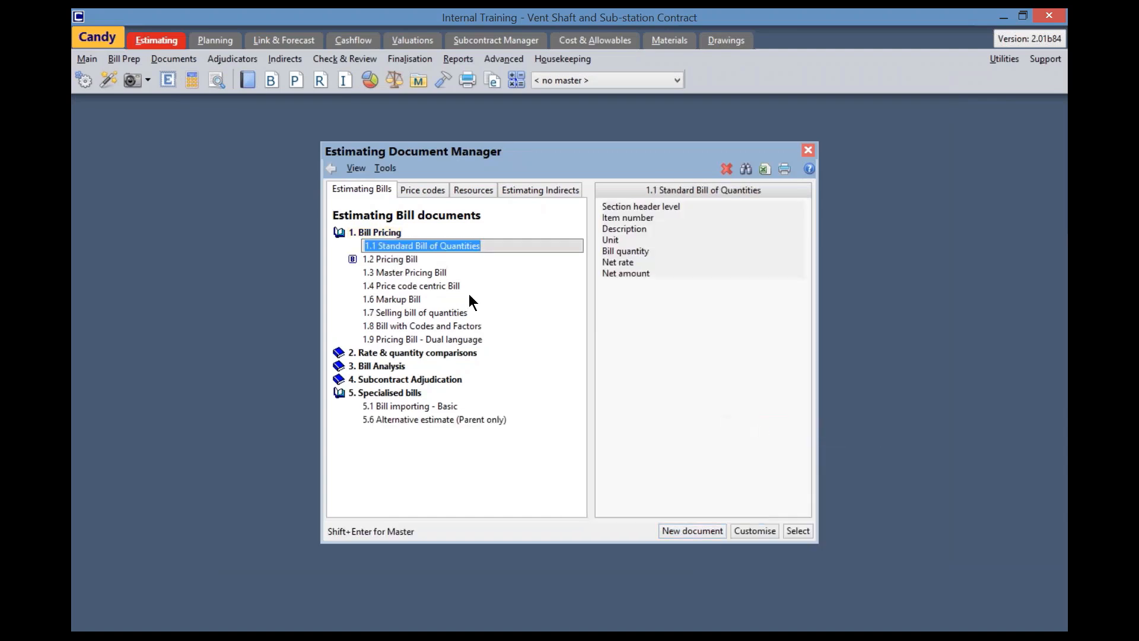
pyautogui.press('Return')
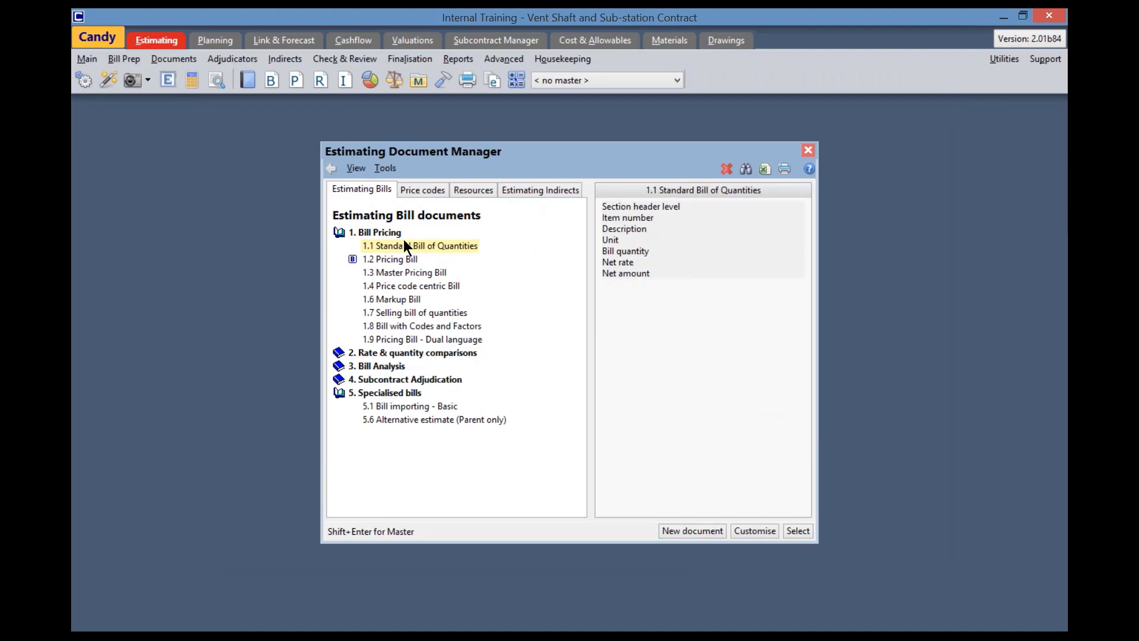
# Duplicate the Standard Bill of Quantities document and rename the copy "1.1a Standard Bill of Quantities with Task"
pyautogui.rightClick(430, 256)
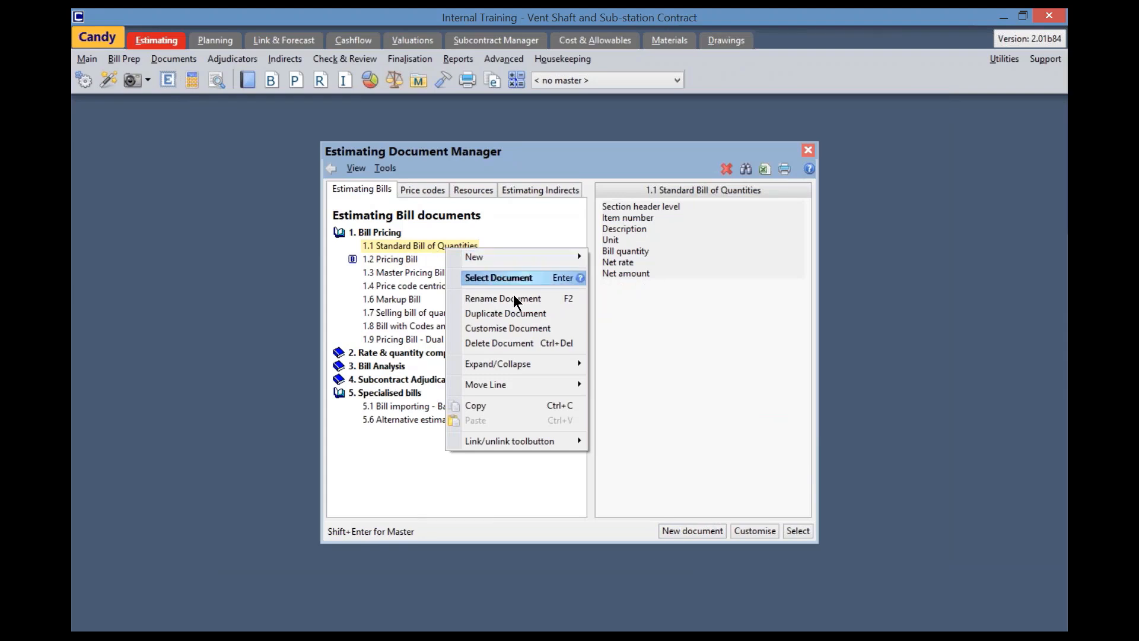
pyautogui.click(515, 312)
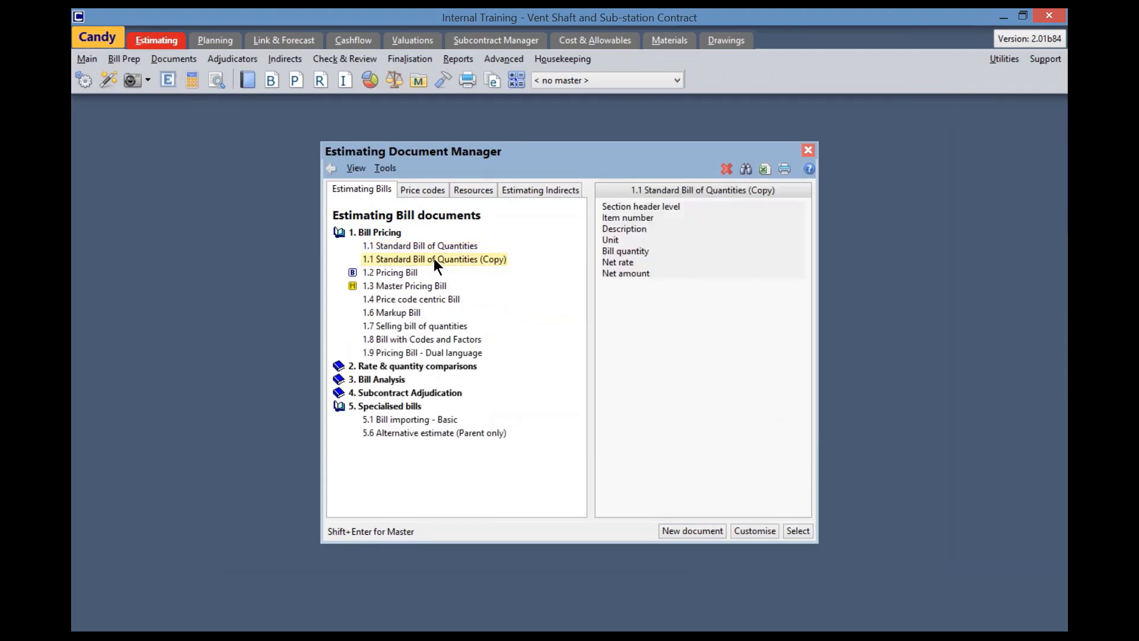
pyautogui.rightClick(433, 259)
pyautogui.click(512, 310)
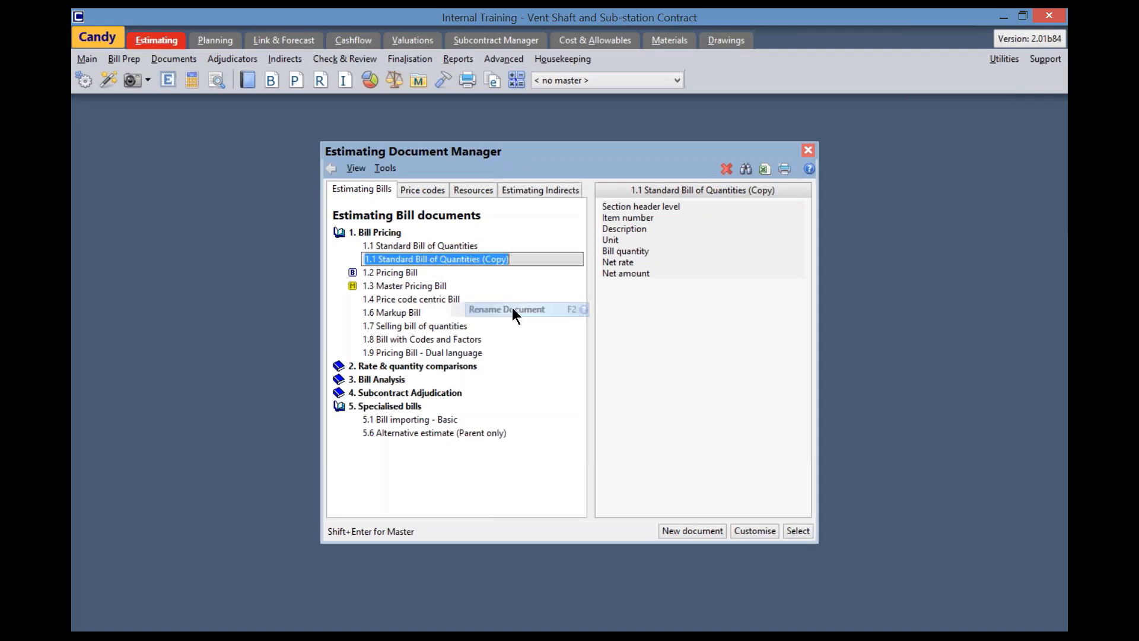
pyautogui.click(375, 259)
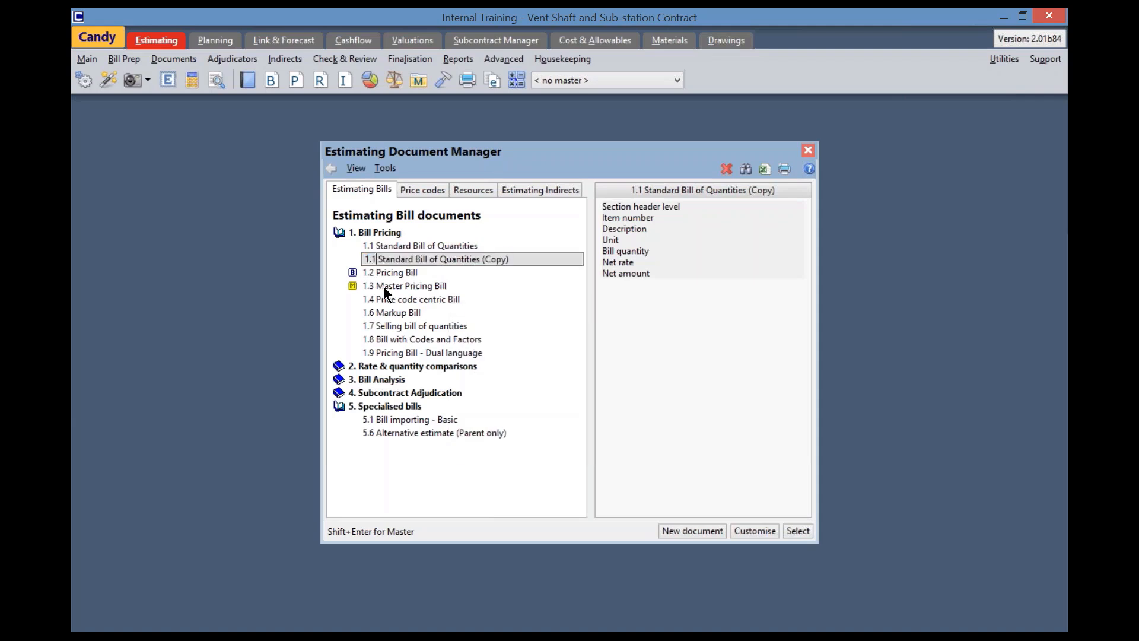
pyautogui.write('a')
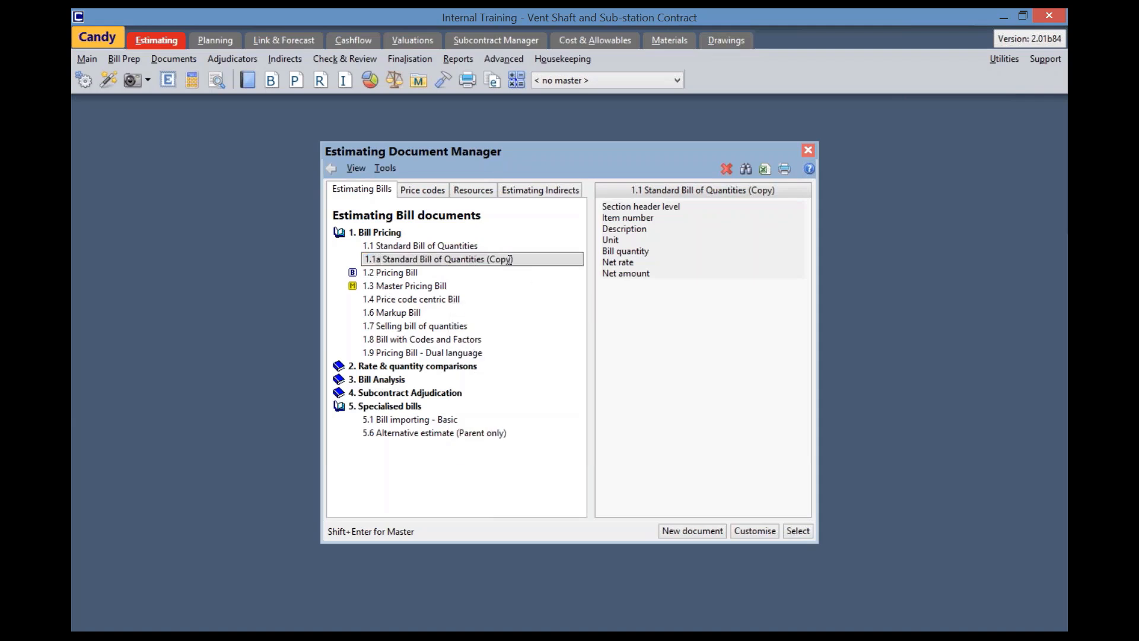
pyautogui.click(512, 261)
pyautogui.press('BackSpace')
pyautogui.press('BackSpace')
pyautogui.press('BackSpace')
pyautogui.press('BackSpace')
pyautogui.press('BackSpace')
pyautogui.press('BackSpace')
pyautogui.write('with Task')
# Open the column layout of the 1.1a document and expand the Codes and Factors group of available columns
pyautogui.click(758, 531)
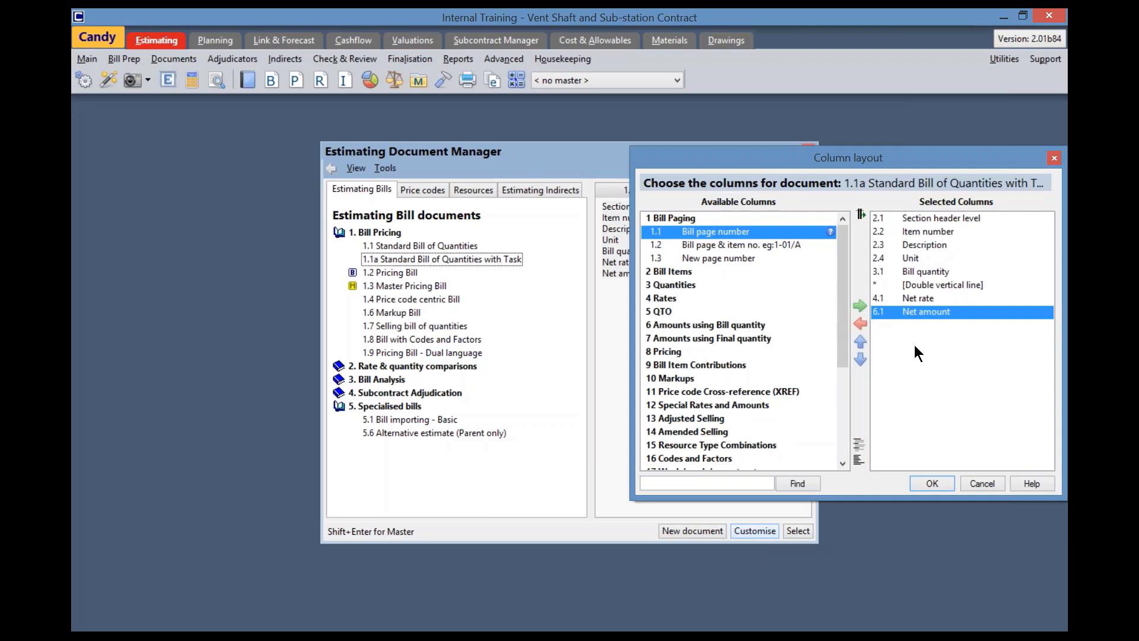
pyautogui.click(911, 259)
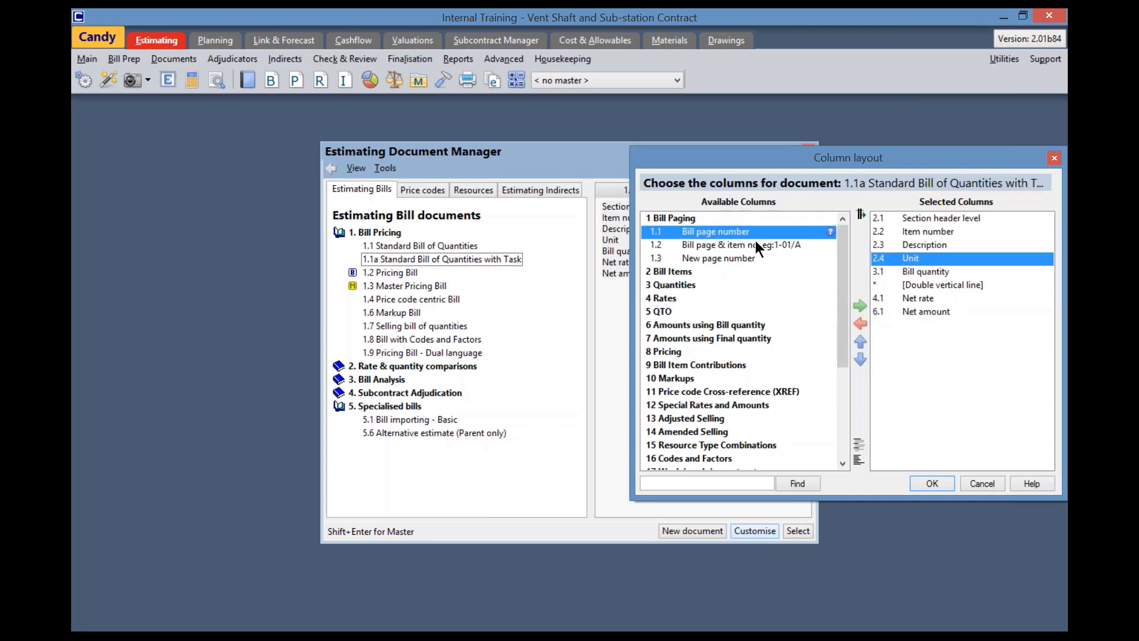
pyautogui.doubleClick(688, 219)
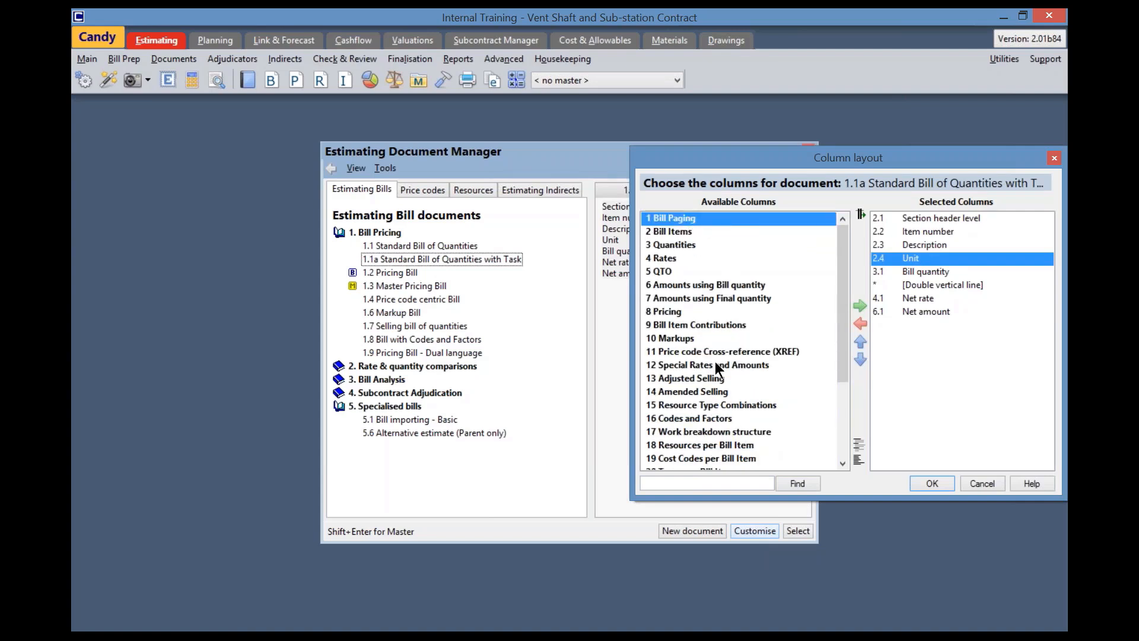
pyautogui.click(681, 418)
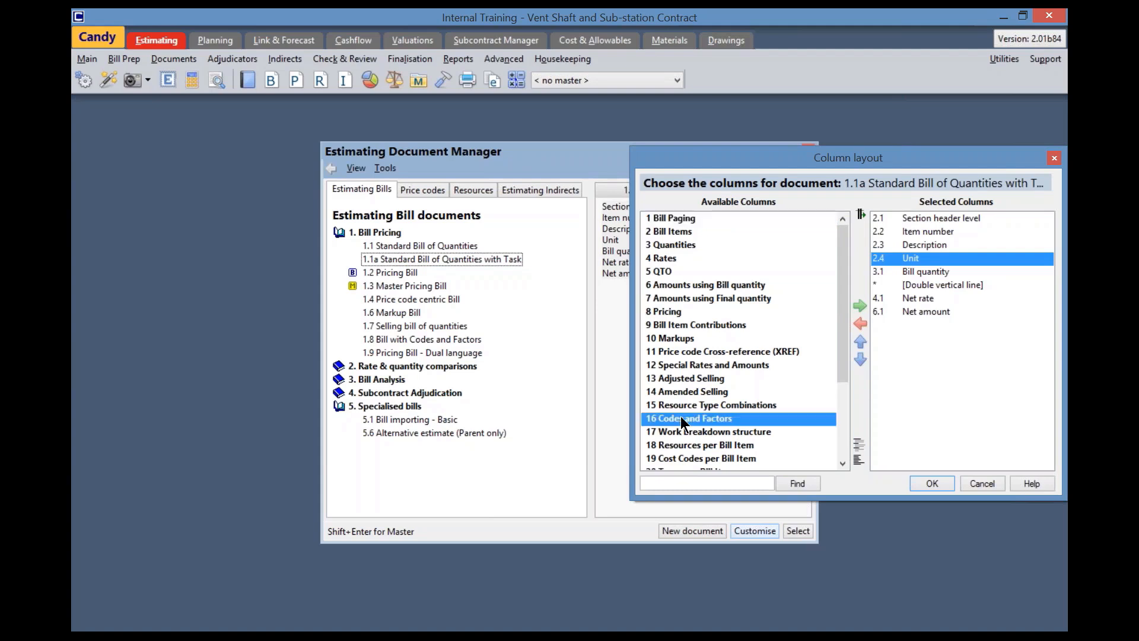
pyautogui.doubleClick(683, 419)
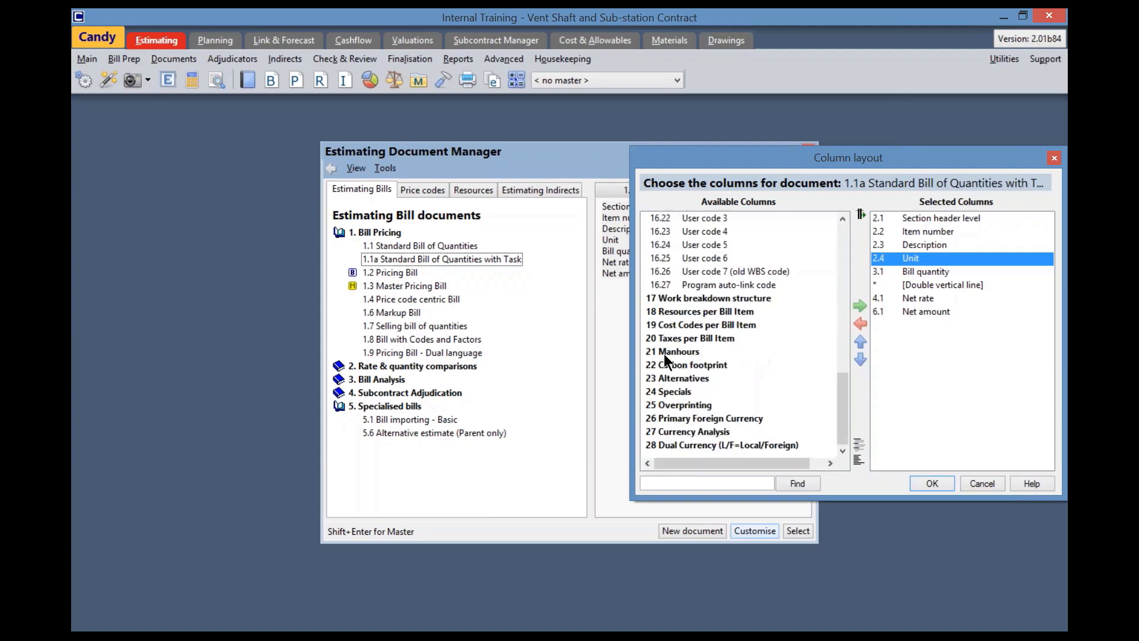
pyautogui.scroll(8, 664, 331)
pyautogui.scroll(1, 665, 334)
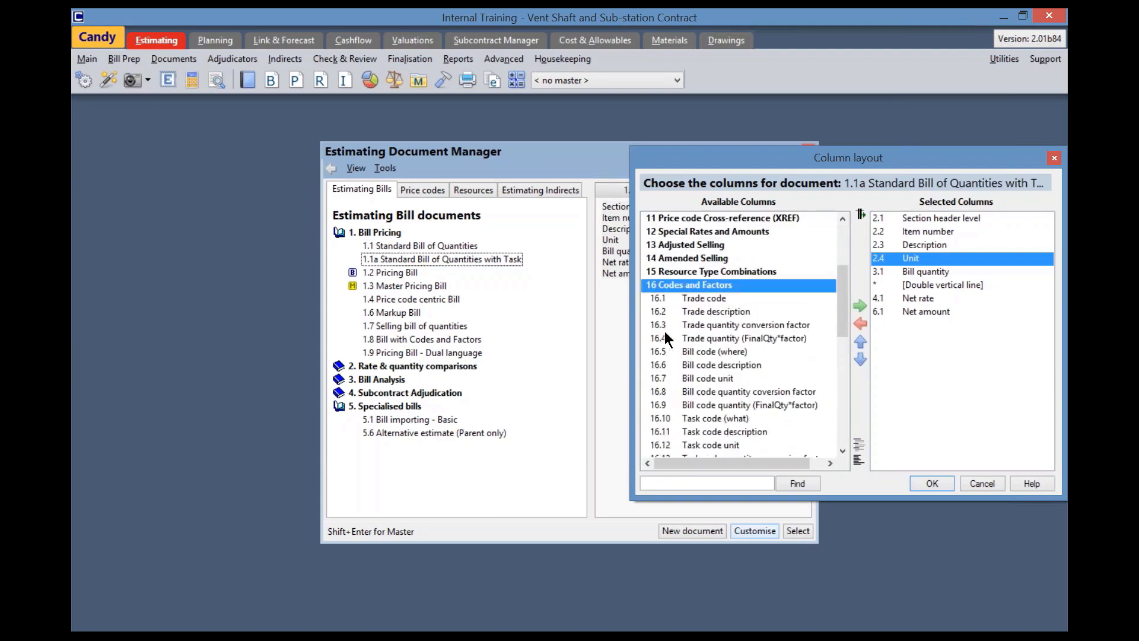
pyautogui.scroll(1, 664, 331)
pyautogui.scroll(-2, 665, 330)
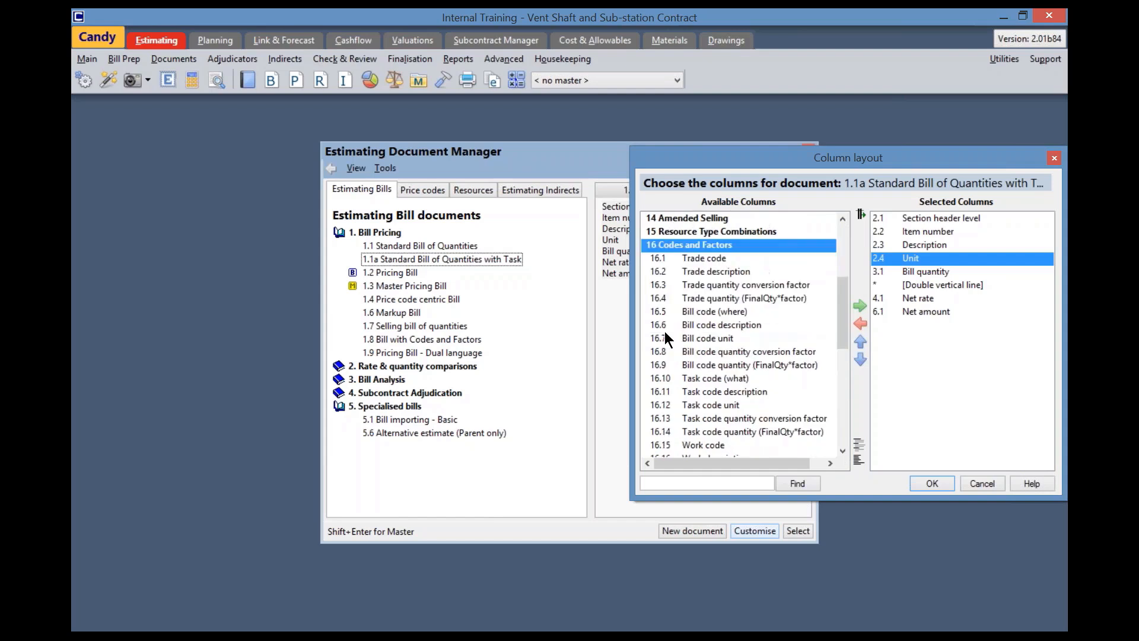
pyautogui.scroll(-1, 665, 331)
pyautogui.scroll(-1, 664, 331)
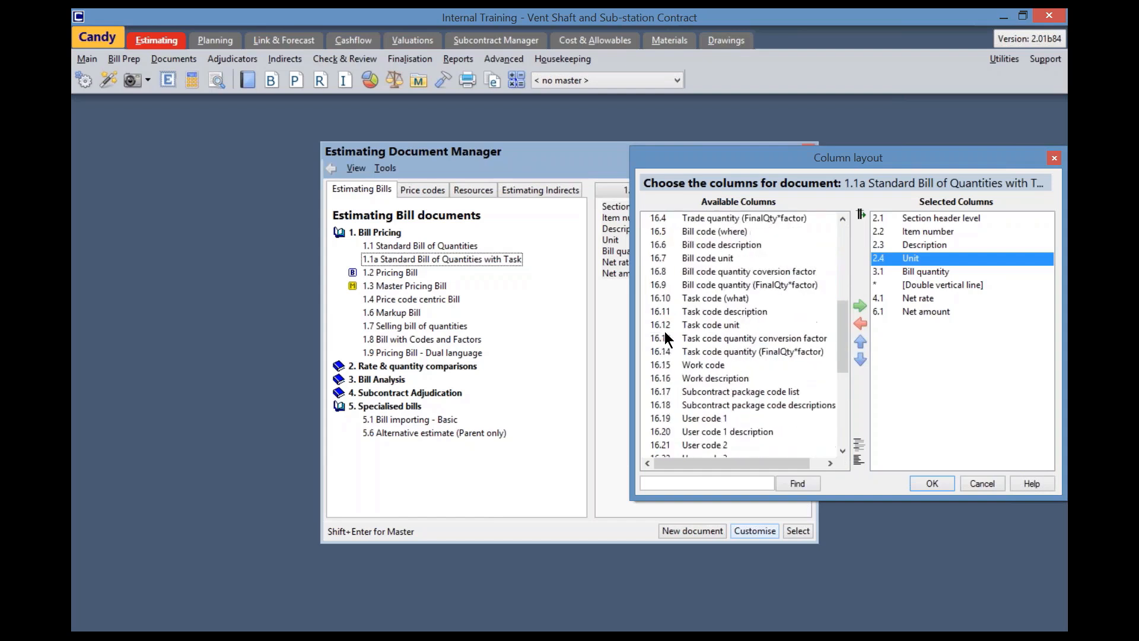
pyautogui.scroll(2, 664, 331)
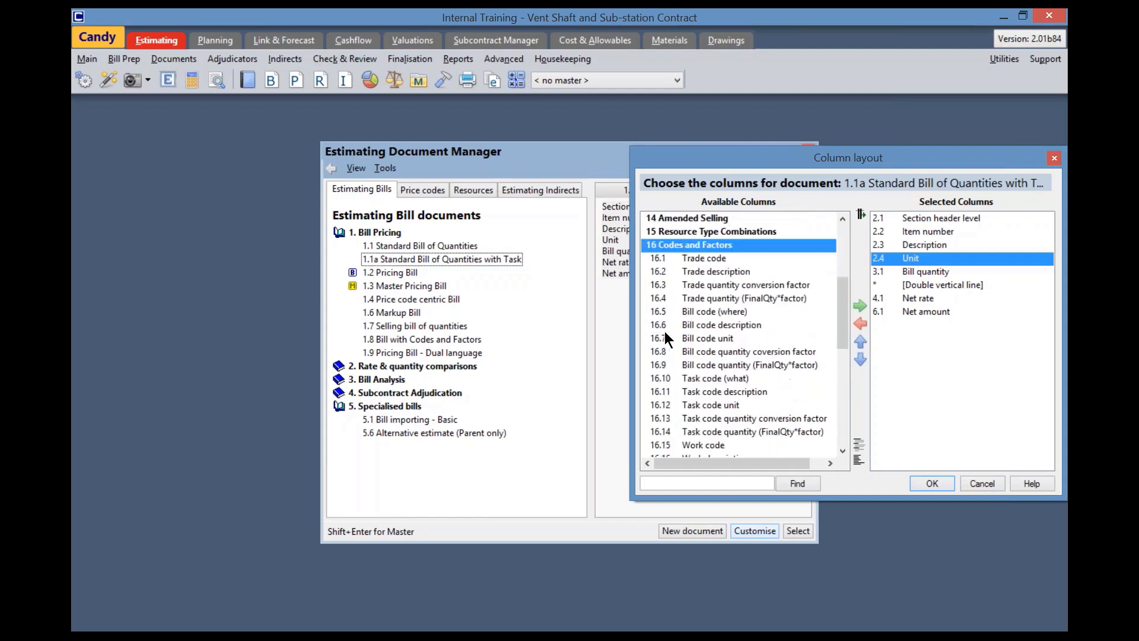
# Add the Task code (what), Task code description, Task code unit and Task code quantity conversion factor columns after Net amount
pyautogui.click(715, 377)
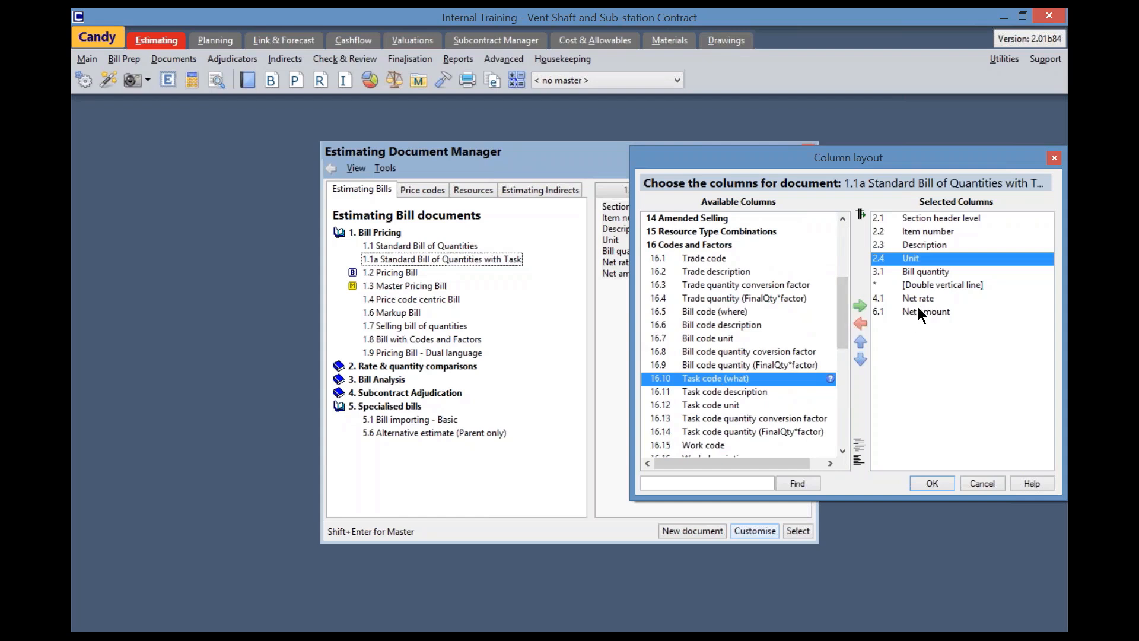
pyautogui.click(920, 313)
pyautogui.doubleClick(725, 379)
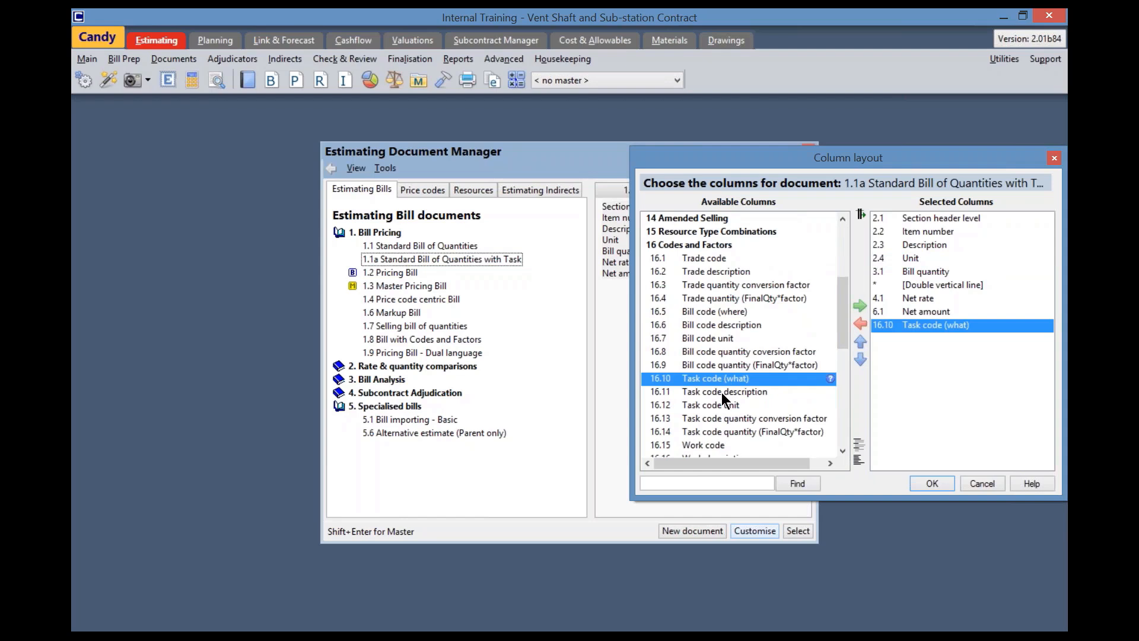
pyautogui.doubleClick(720, 393)
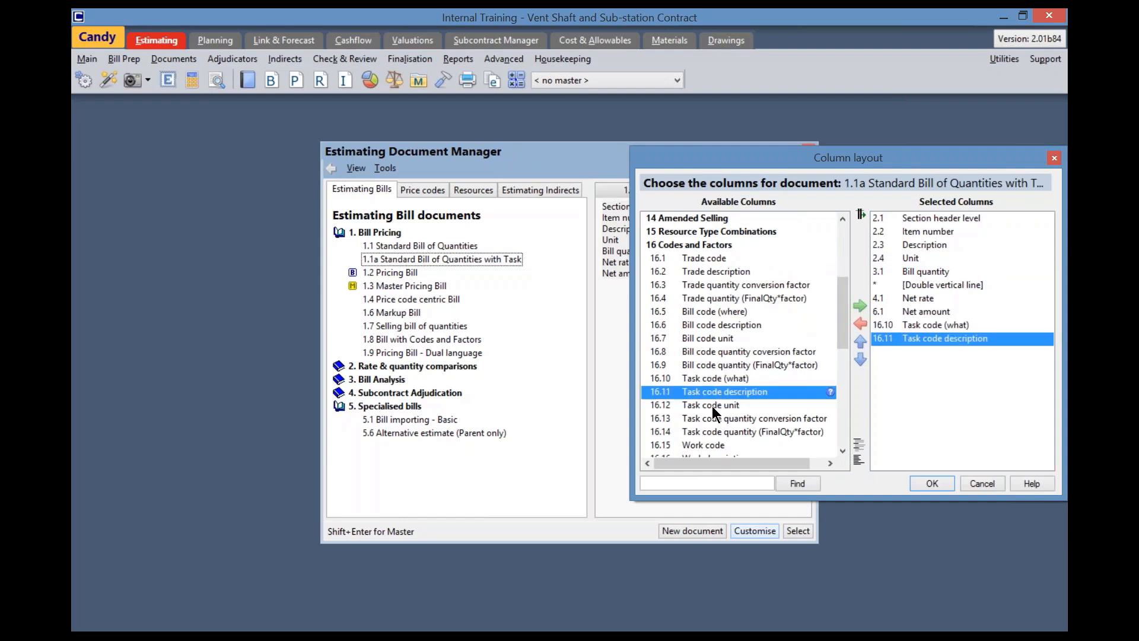
pyautogui.doubleClick(710, 403)
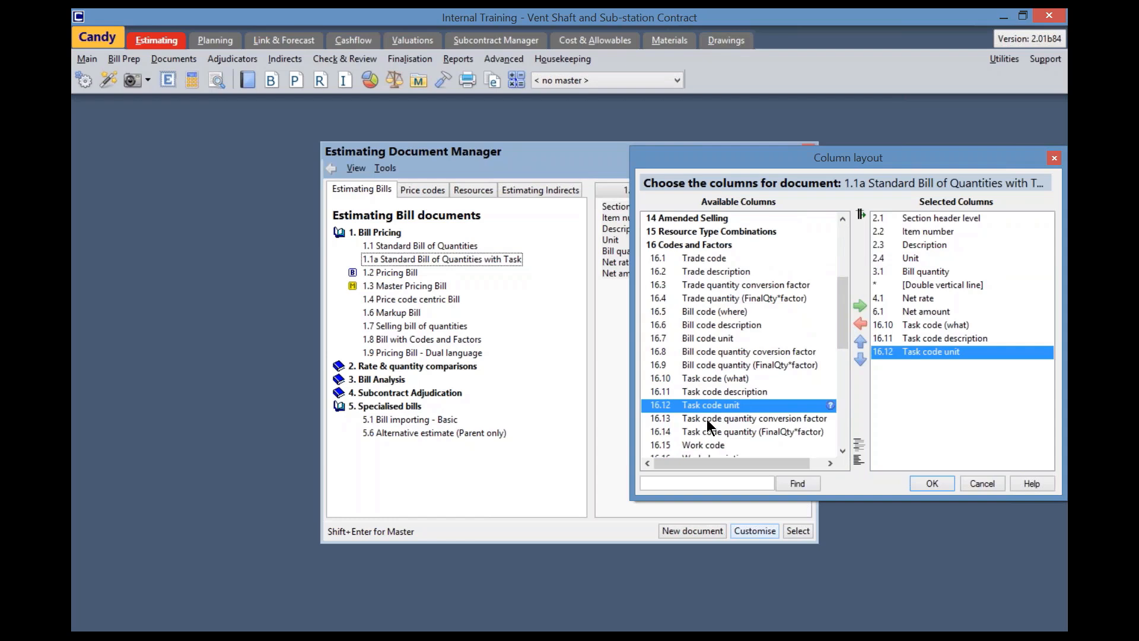
pyautogui.click(710, 420)
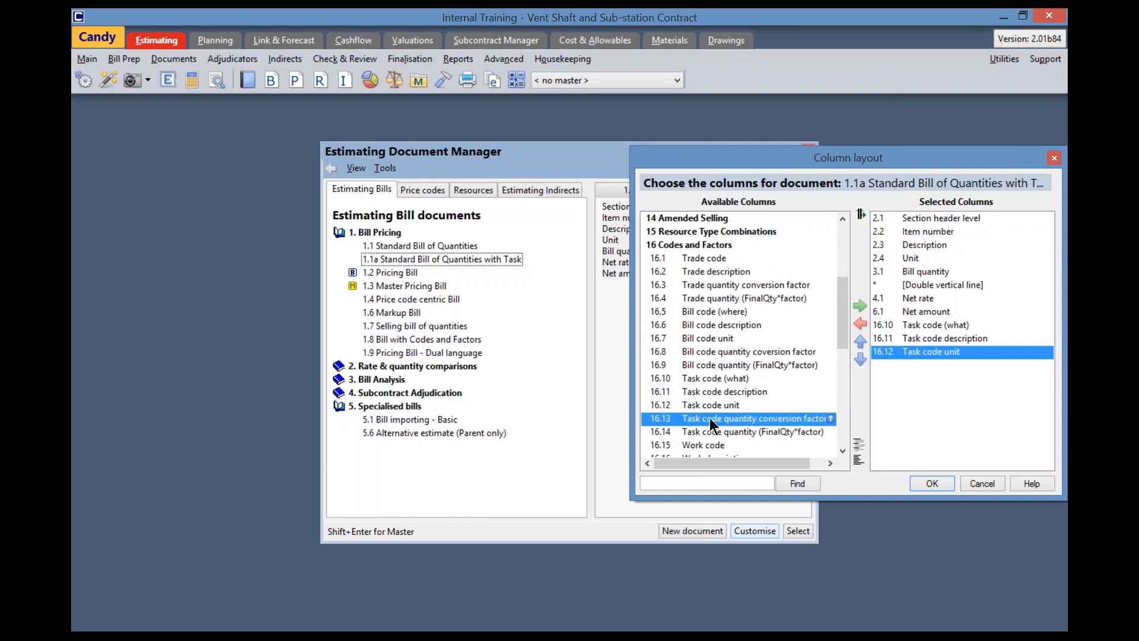
pyautogui.doubleClick(709, 418)
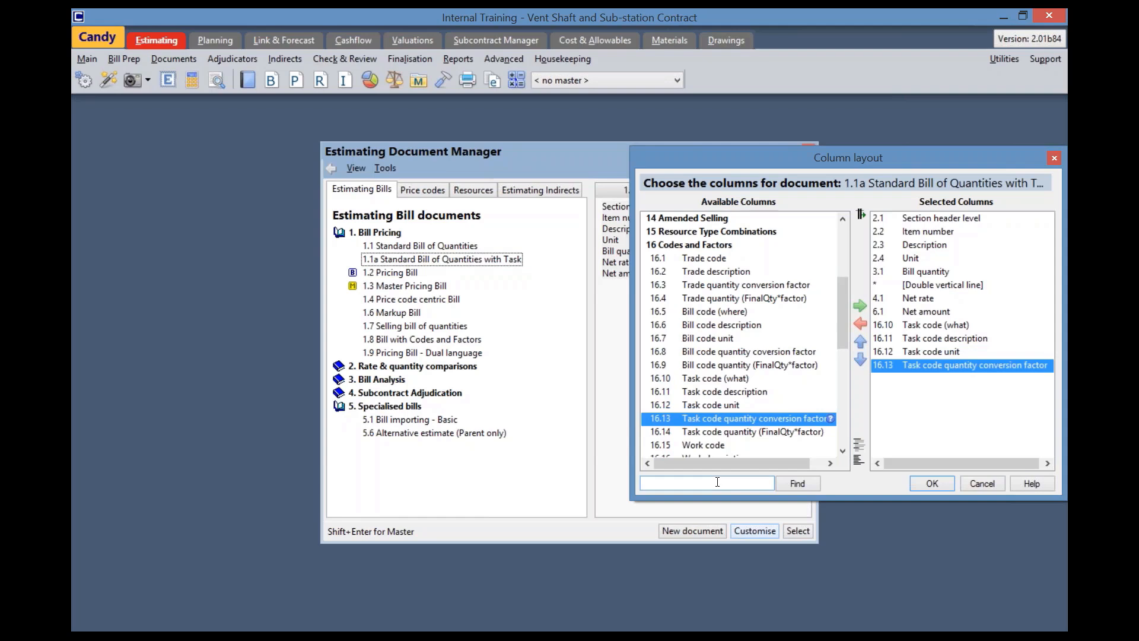
# Insert the Price code column after Bill quantity in the column layout and open the 1.1a Standard Bill of Quantities with Task document
pyautogui.write('price code')
pyautogui.click(797, 483)
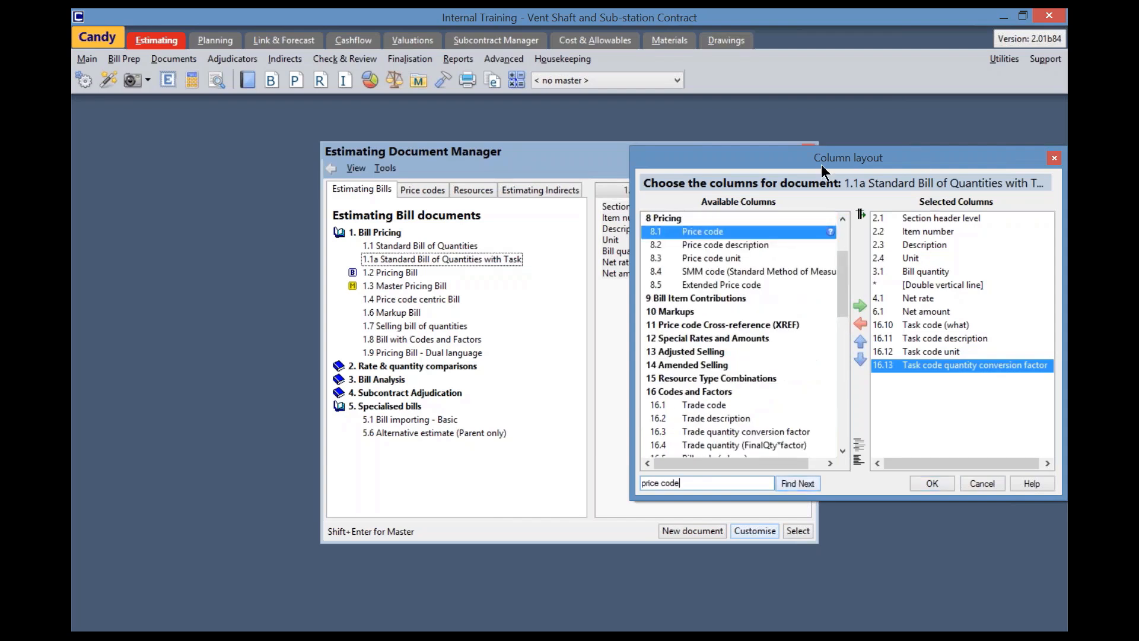
pyautogui.moveTo(821, 165); pyautogui.dragTo(642, 163)
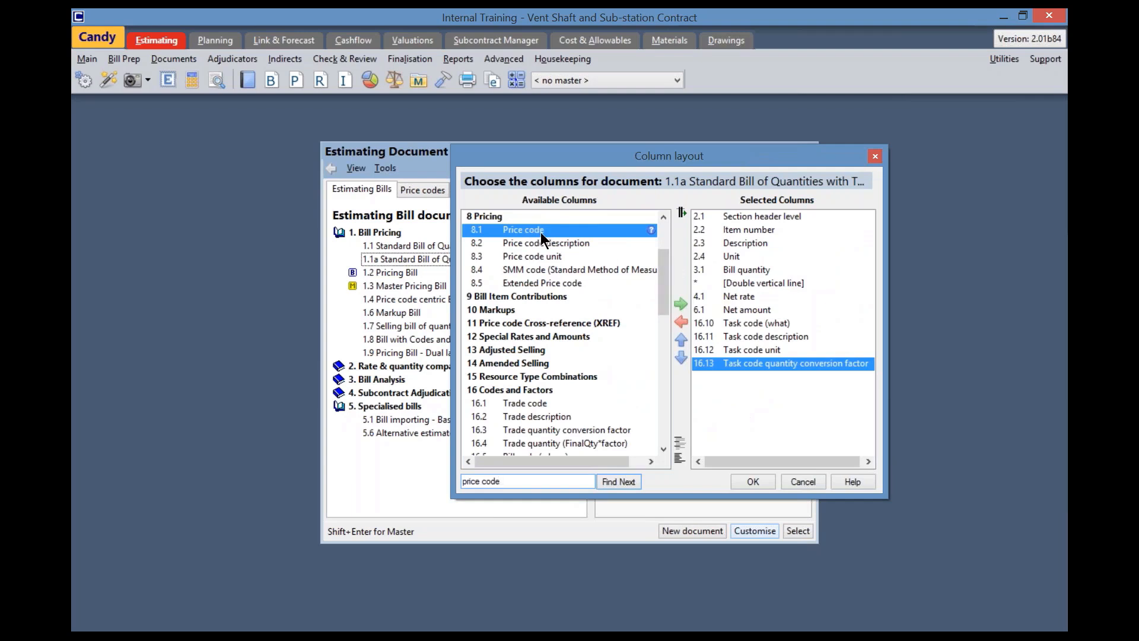
pyautogui.click(741, 270)
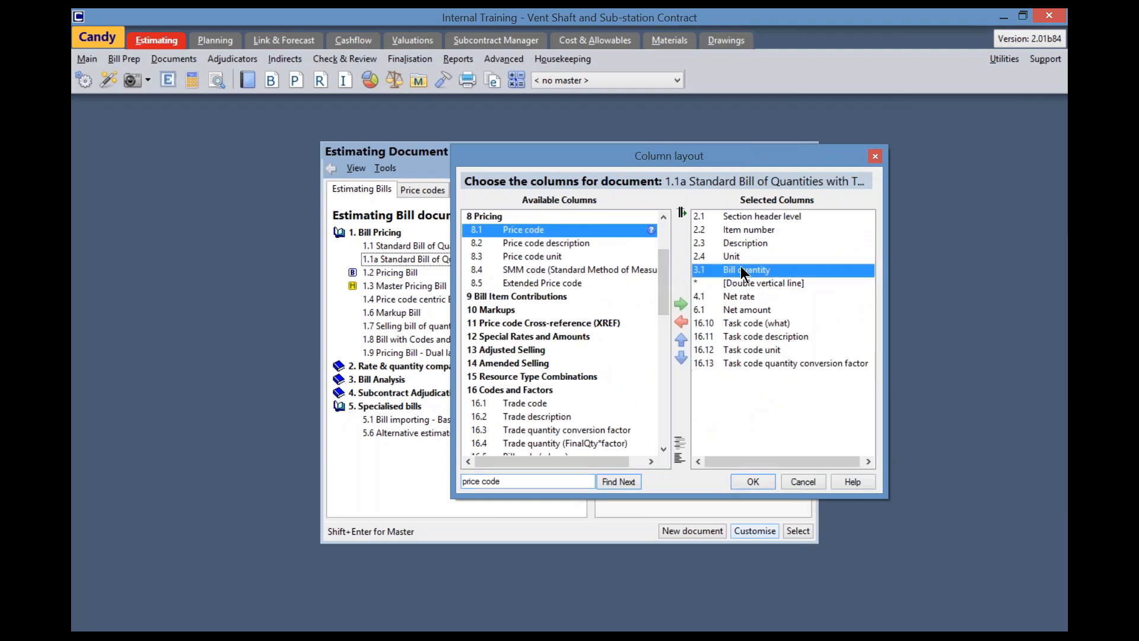
pyautogui.doubleClick(523, 230)
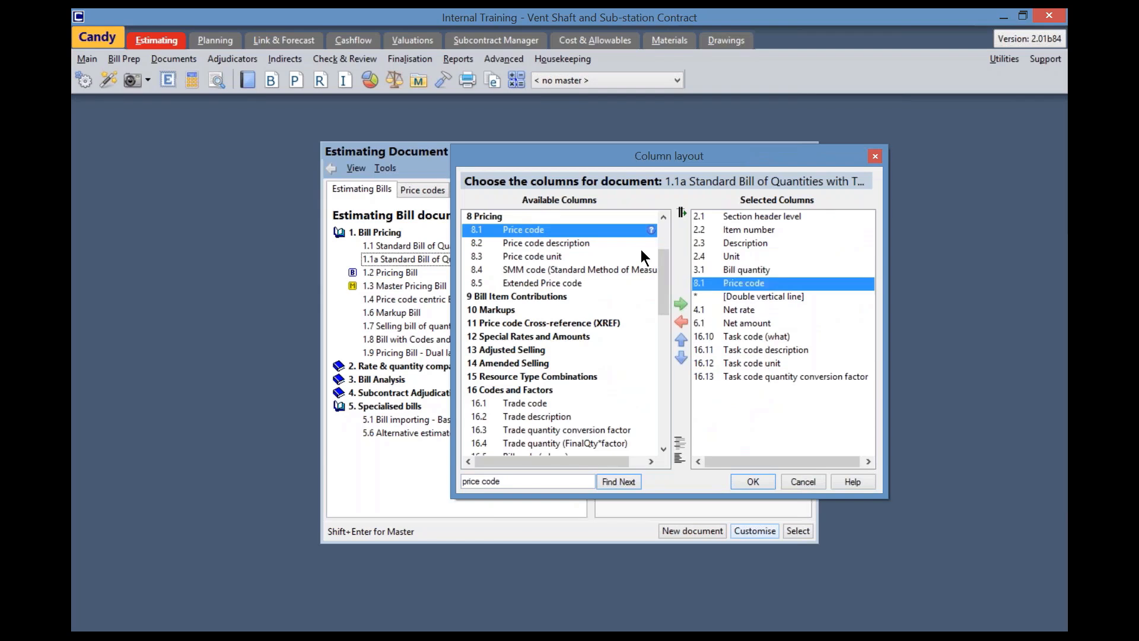
pyautogui.click(753, 481)
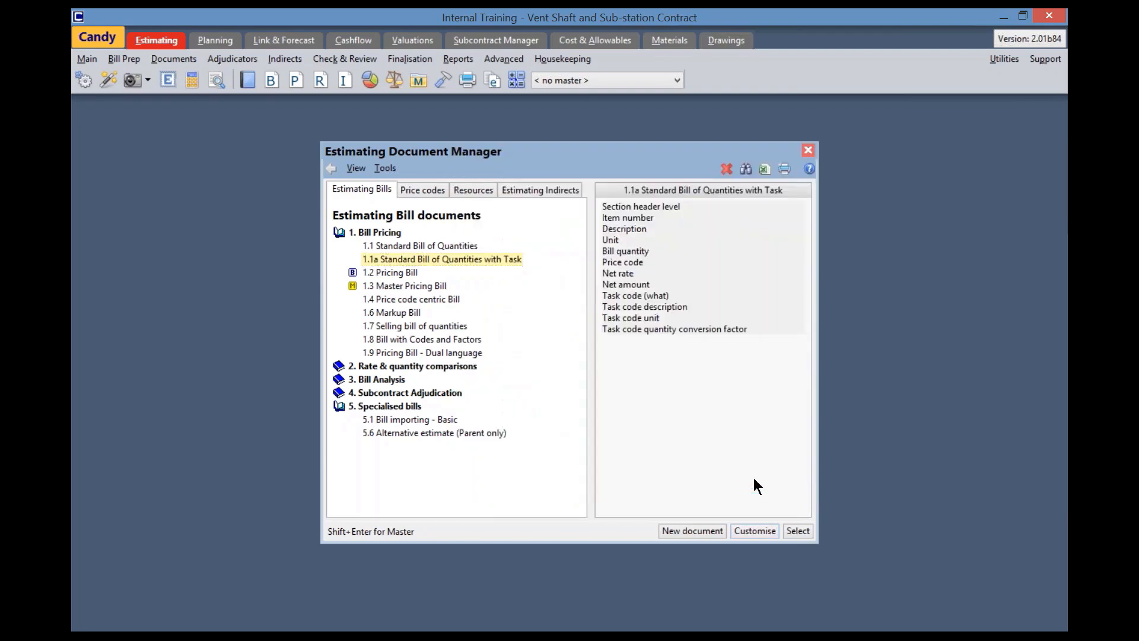
pyautogui.click(798, 531)
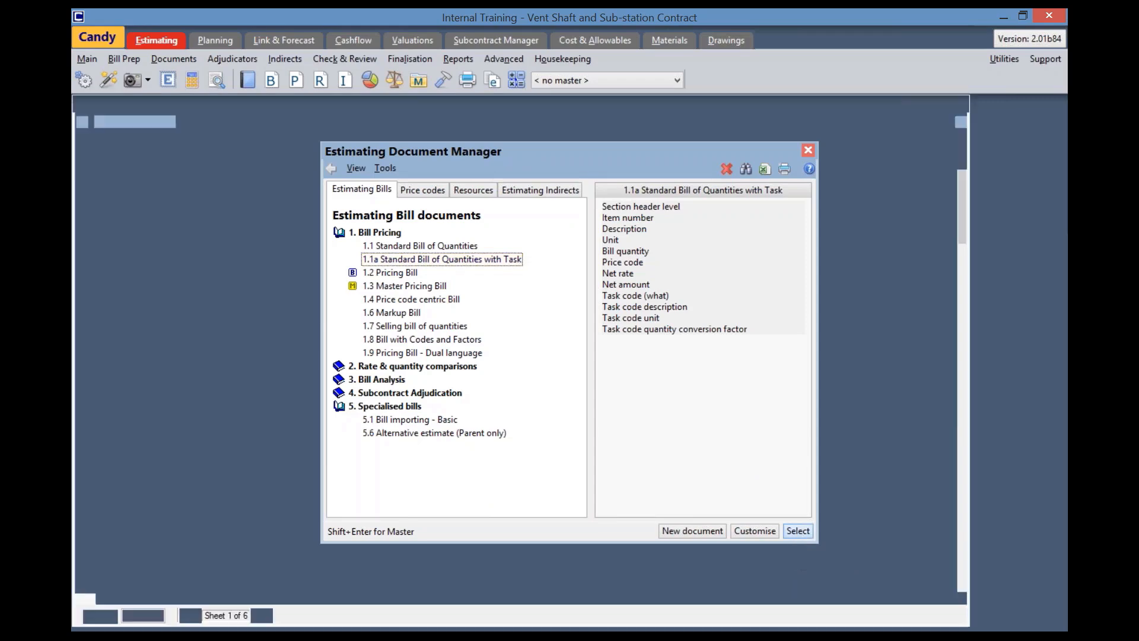
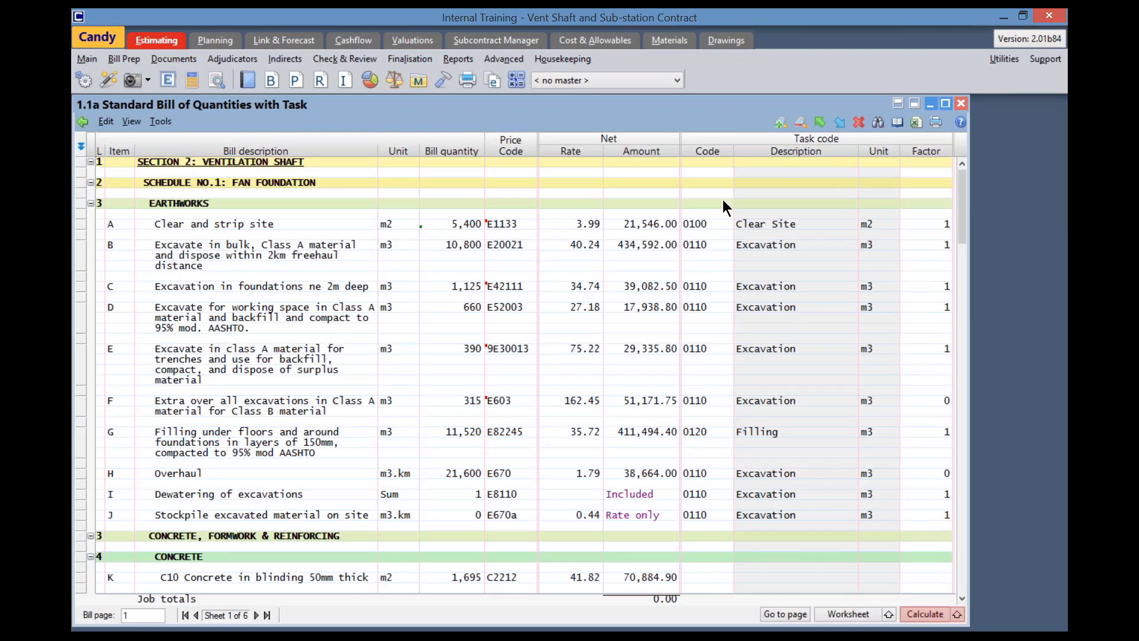
# Filter the bill for items with a blank task code and hide the items that do not match
pyautogui.rightClick(710, 152)
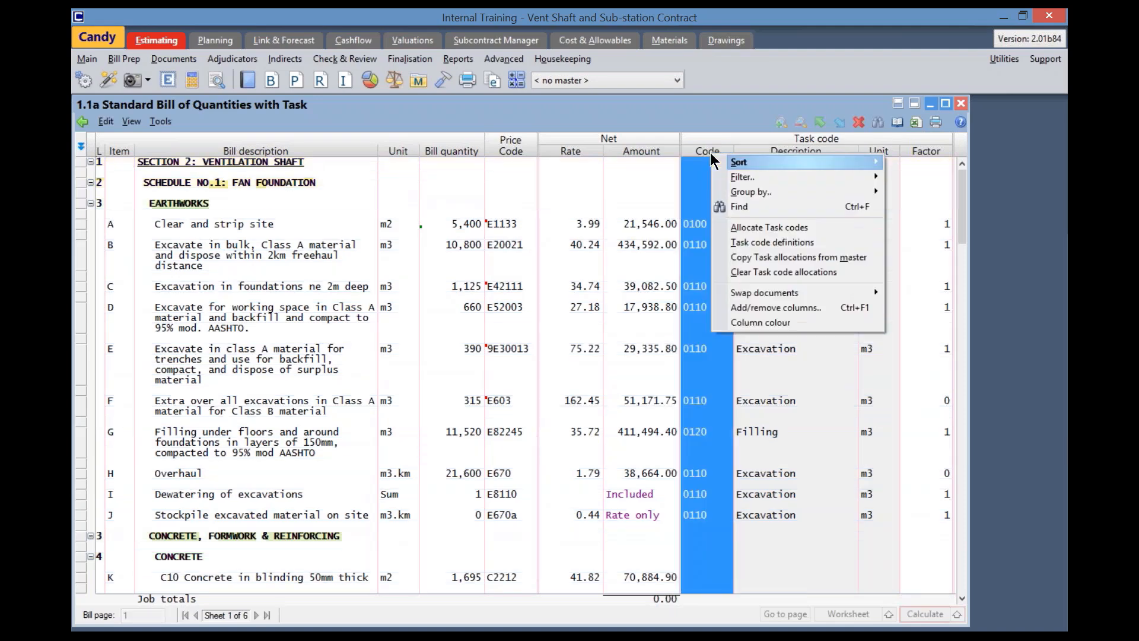
pyautogui.moveTo(746, 184)
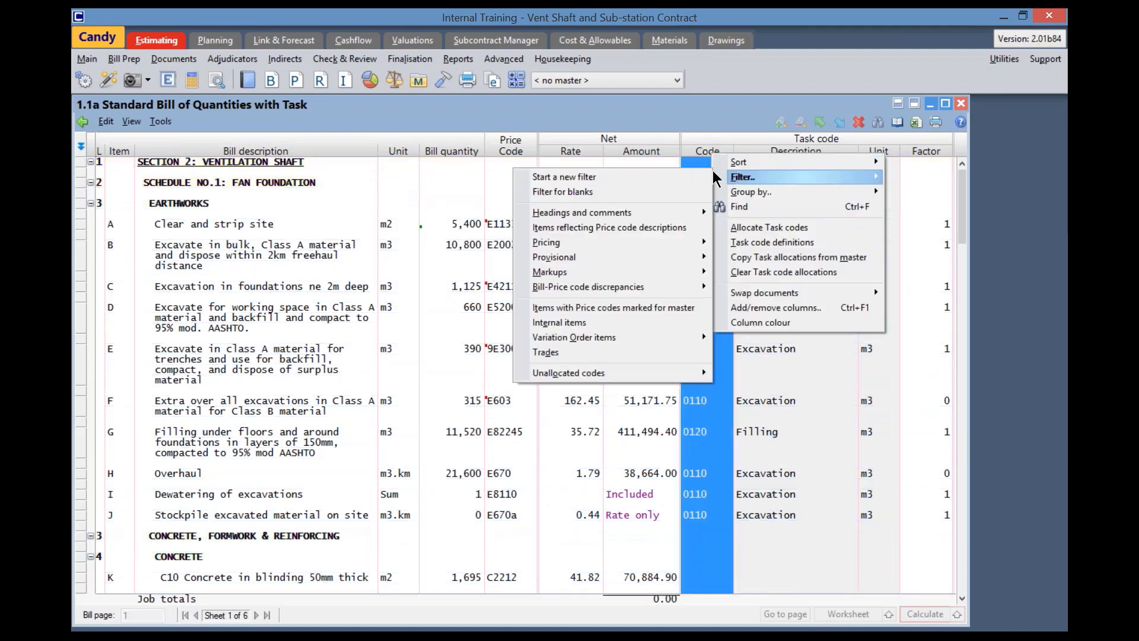
pyautogui.click(569, 191)
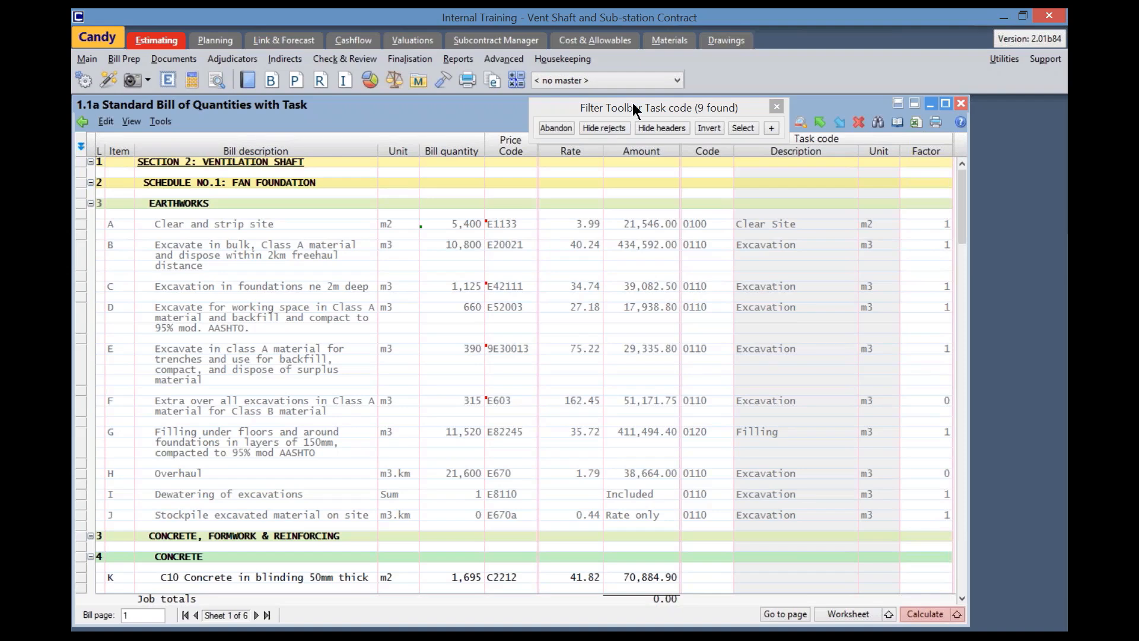
pyautogui.moveTo(633, 103); pyautogui.dragTo(483, 102)
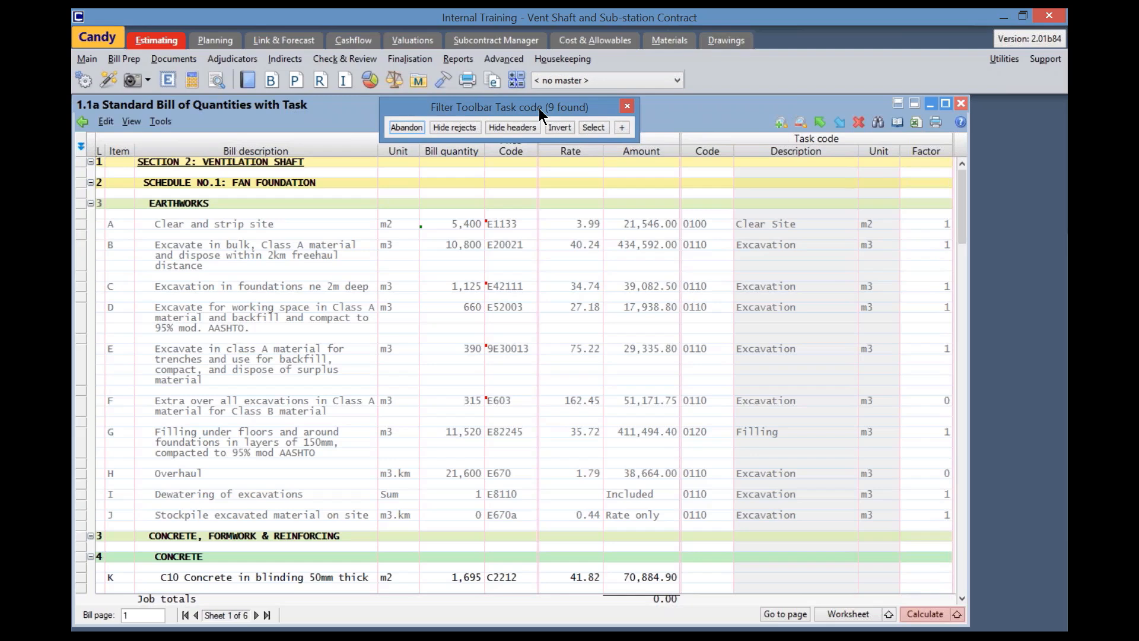
pyautogui.click(456, 126)
pyautogui.click(455, 127)
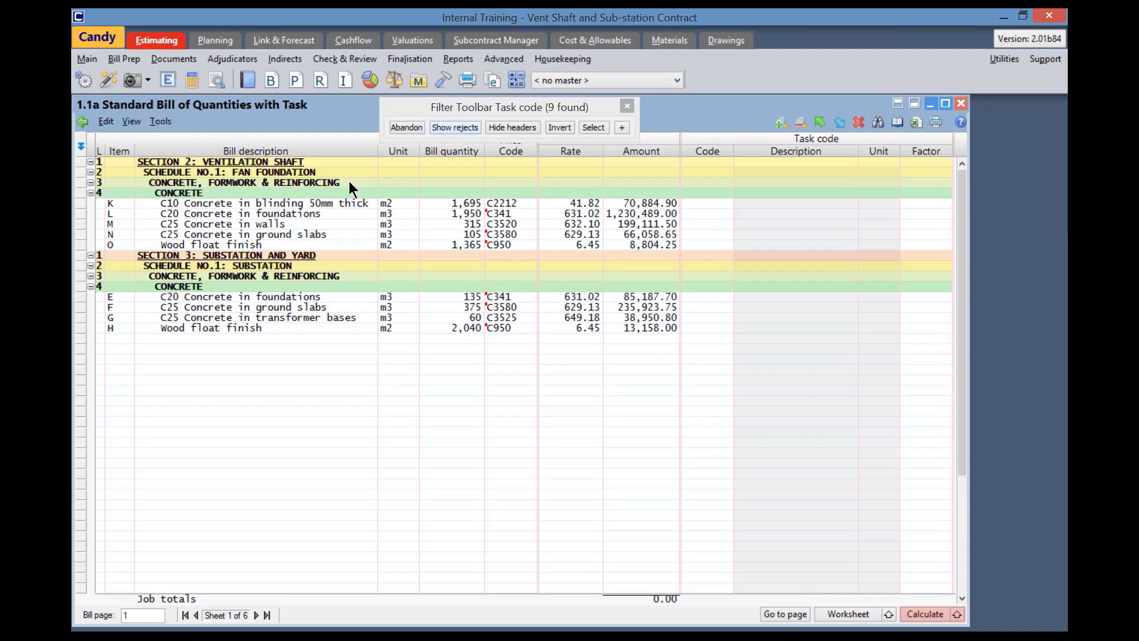
# Assign task code 1101 to item K, C10 Concrete in blinding 50mm thick, with a conversion factor of 0.05
pyautogui.click(213, 203)
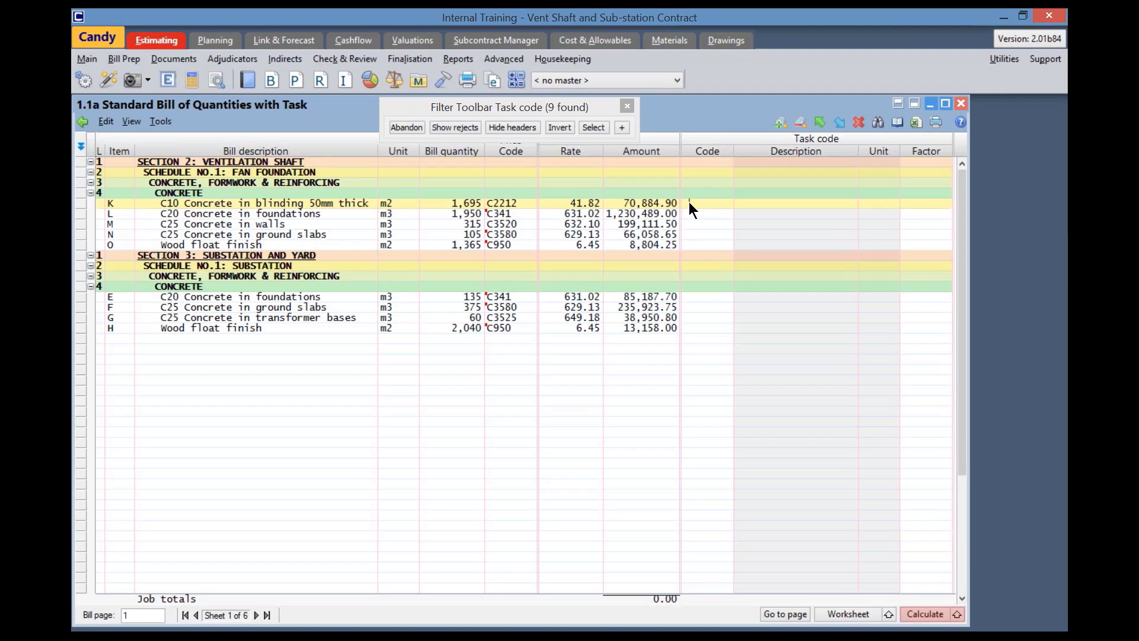
pyautogui.write('1101')
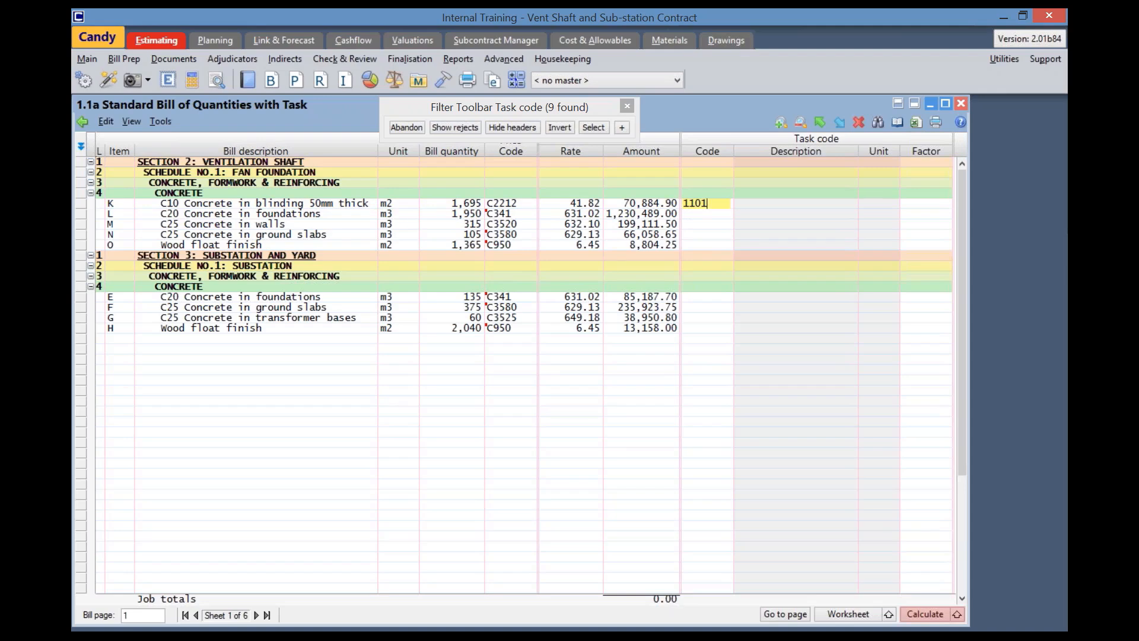
pyautogui.press('Tab')
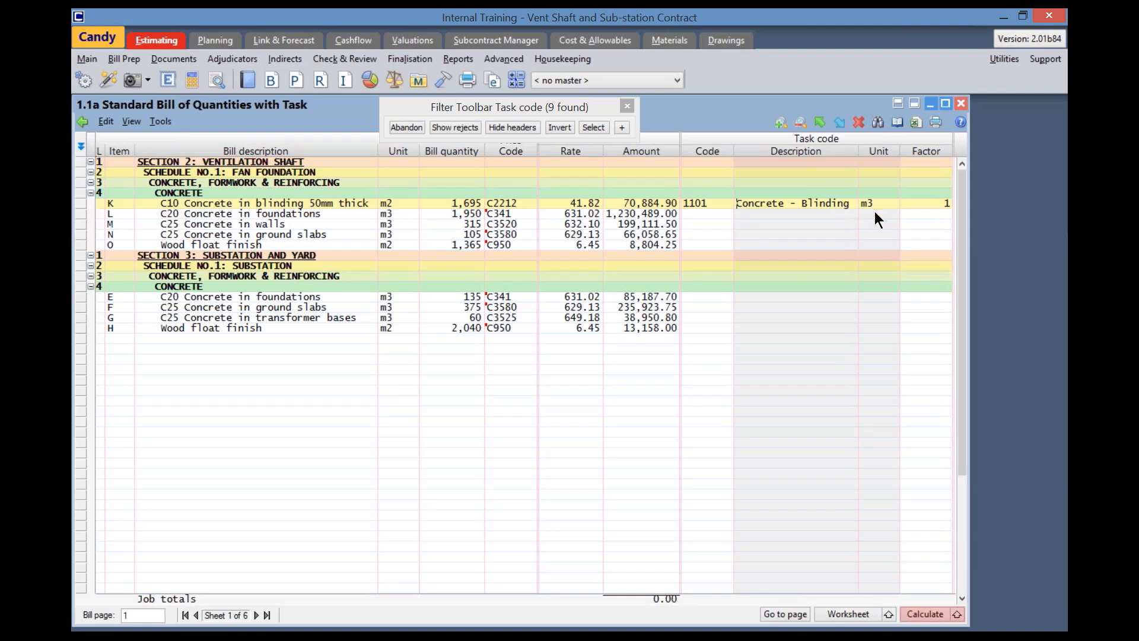
pyautogui.click(946, 204)
pyautogui.write('0.05')
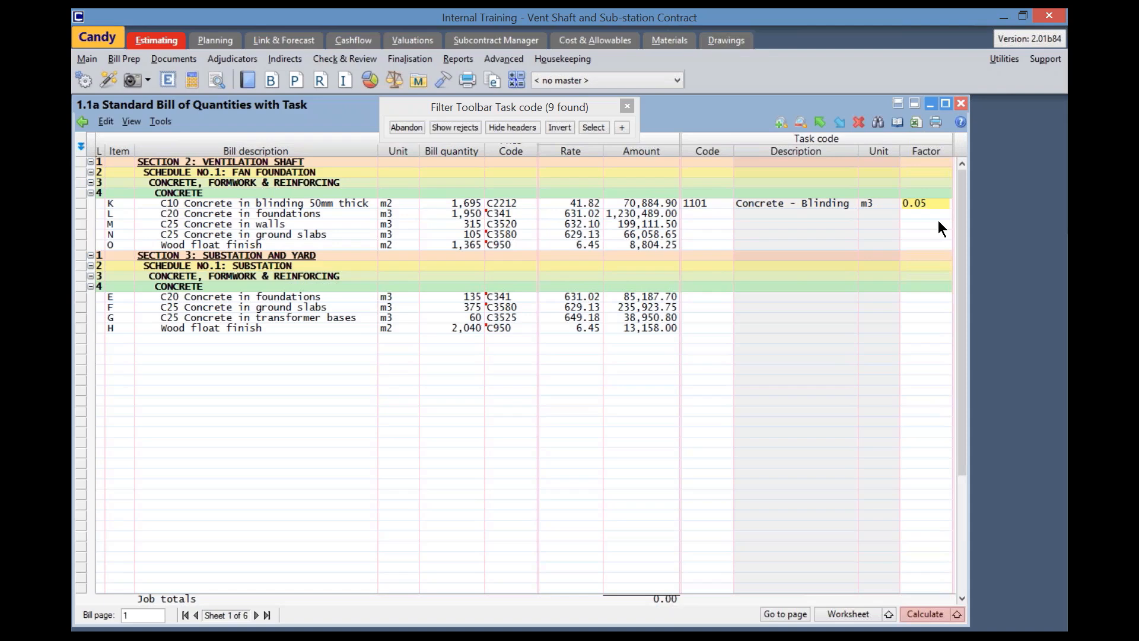
pyautogui.press('Return')
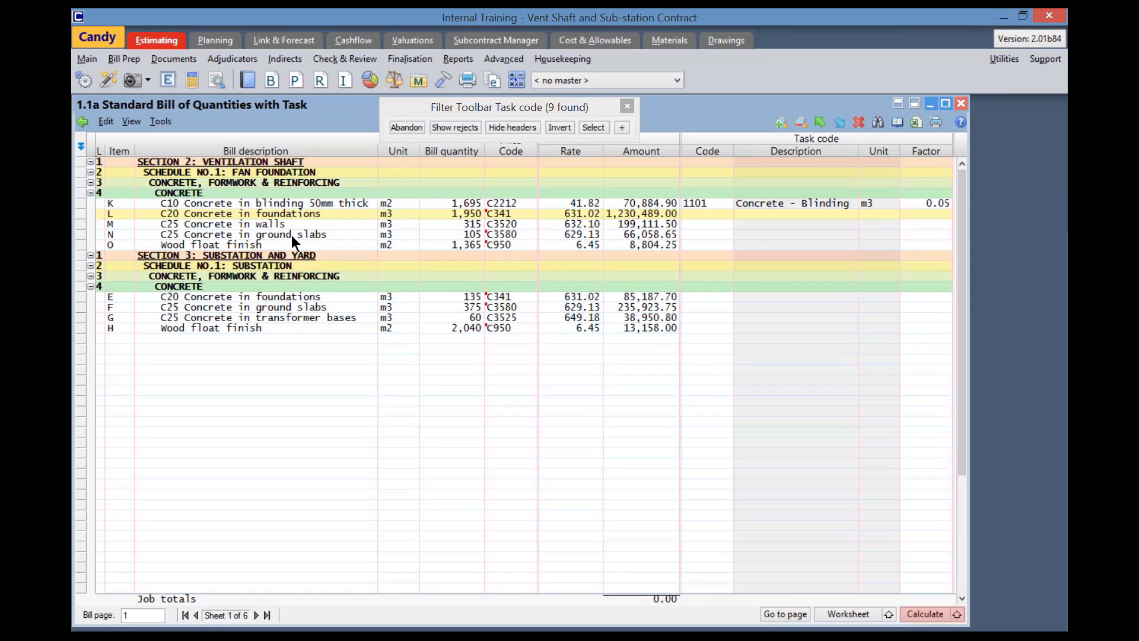
pyautogui.click(261, 204)
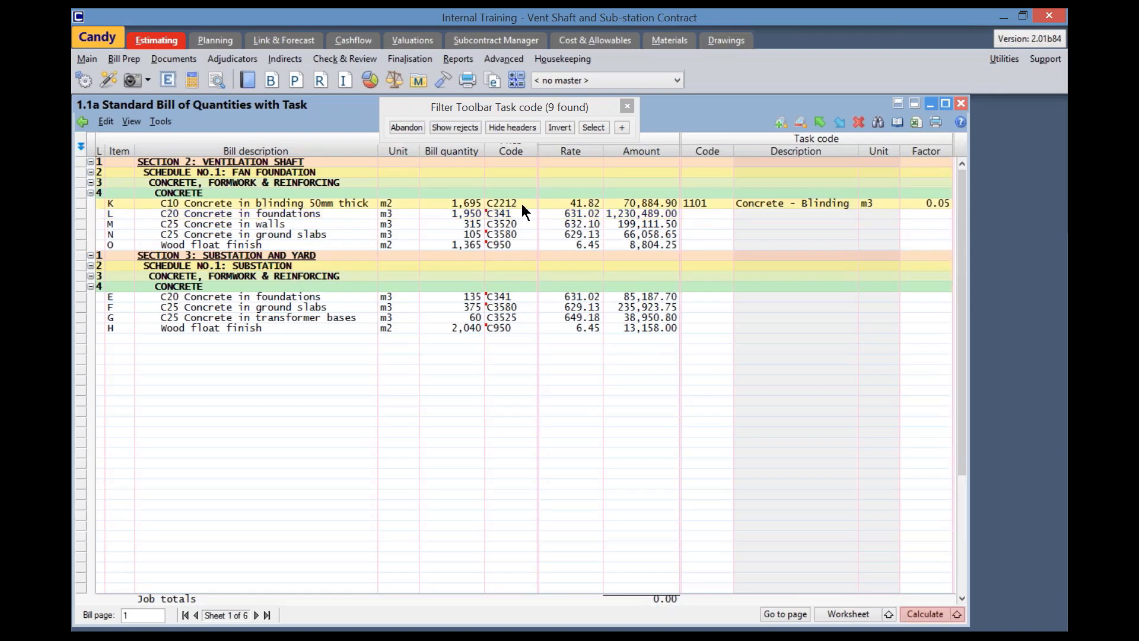
pyautogui.moveTo(536, 105); pyautogui.dragTo(681, 86)
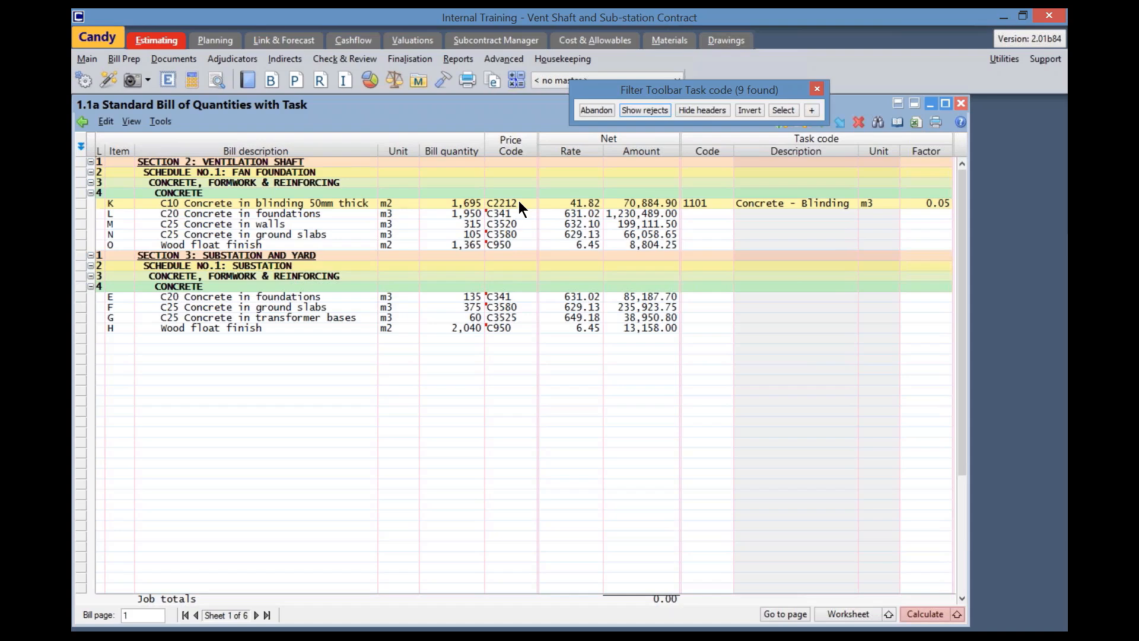
# Allocate task code 1102 Concrete - Foundations to item L, C20 Concrete in foundations, from the task code list, accepting the change for its price code
pyautogui.click(233, 214)
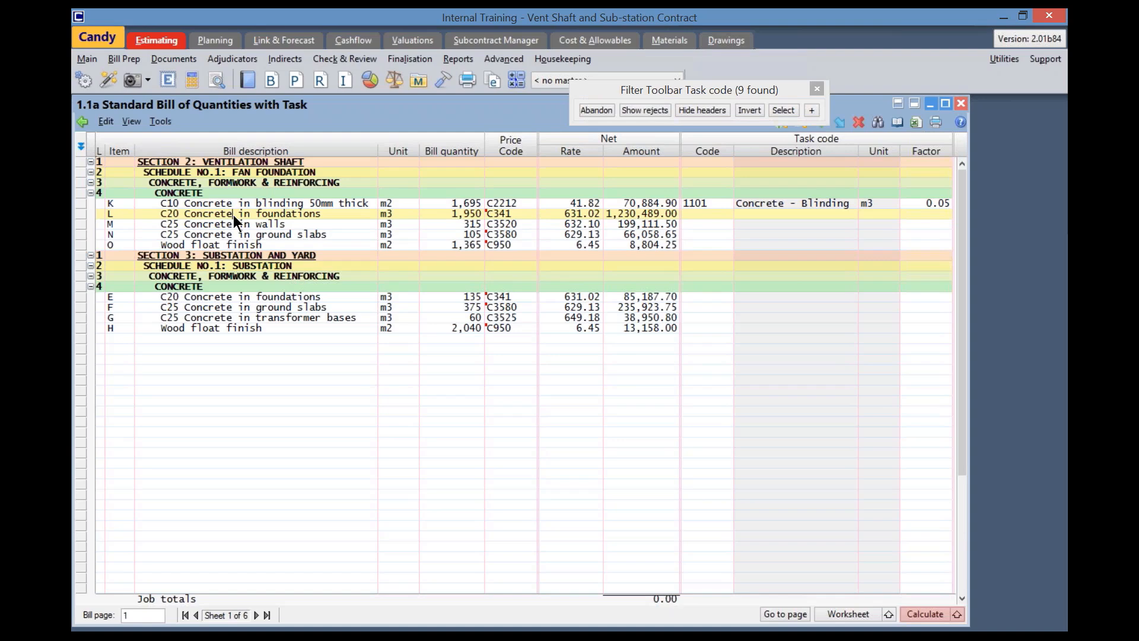
pyautogui.rightClick(707, 212)
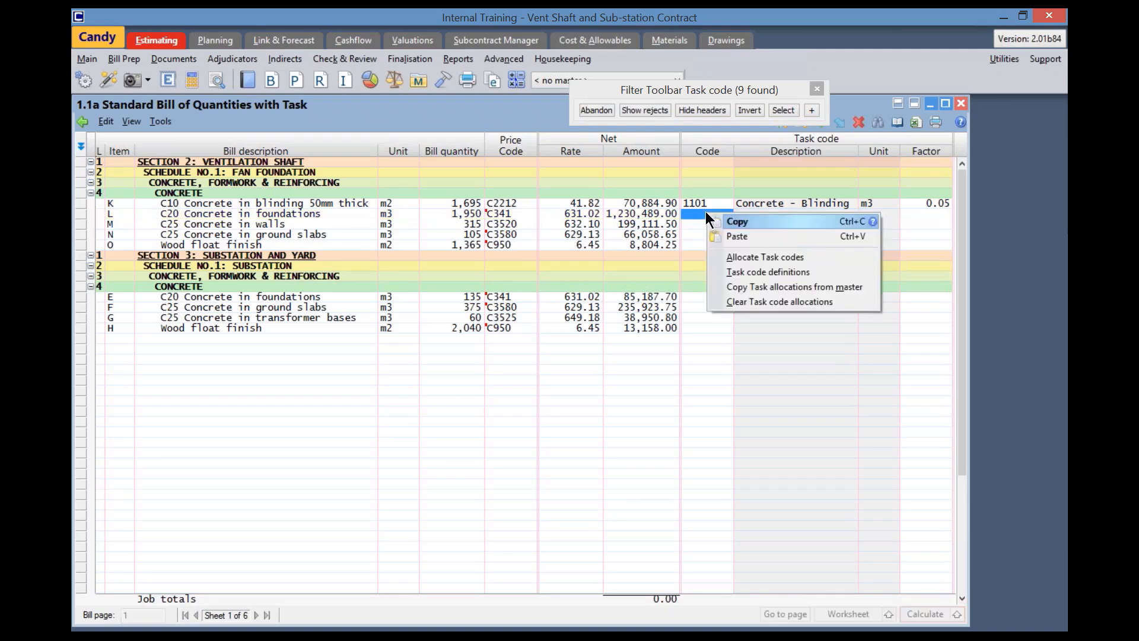
pyautogui.click(743, 262)
pyautogui.moveTo(875, 327); pyautogui.dragTo(703, 206)
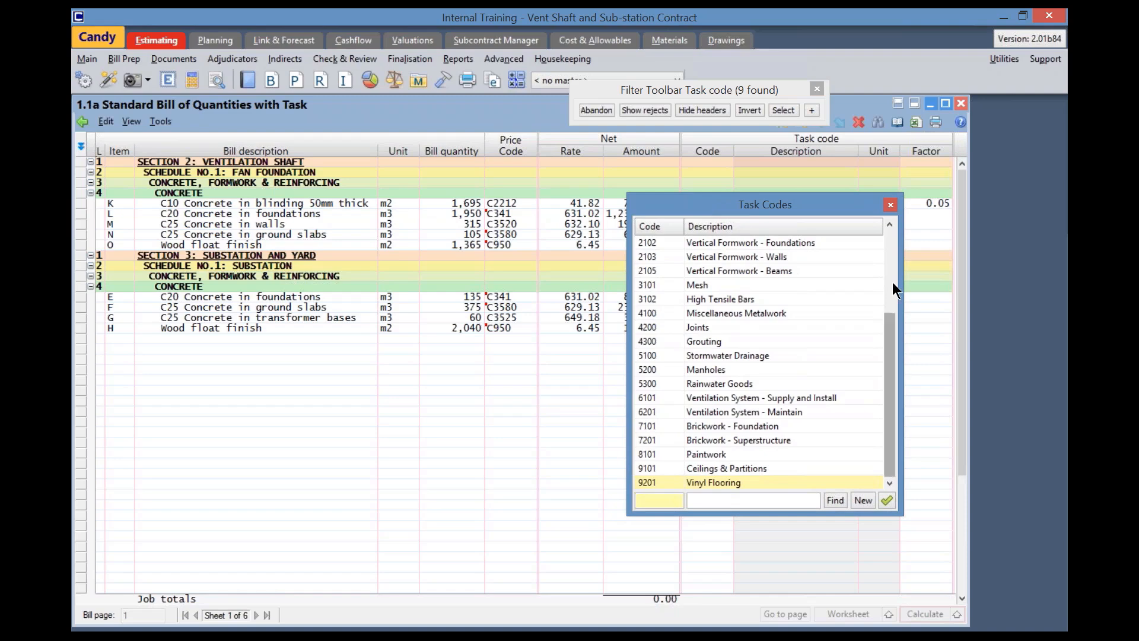
pyautogui.click(890, 224)
pyautogui.click(892, 223)
pyautogui.click(892, 223)
pyautogui.click(892, 223)
pyautogui.click(892, 223)
pyautogui.click(892, 223)
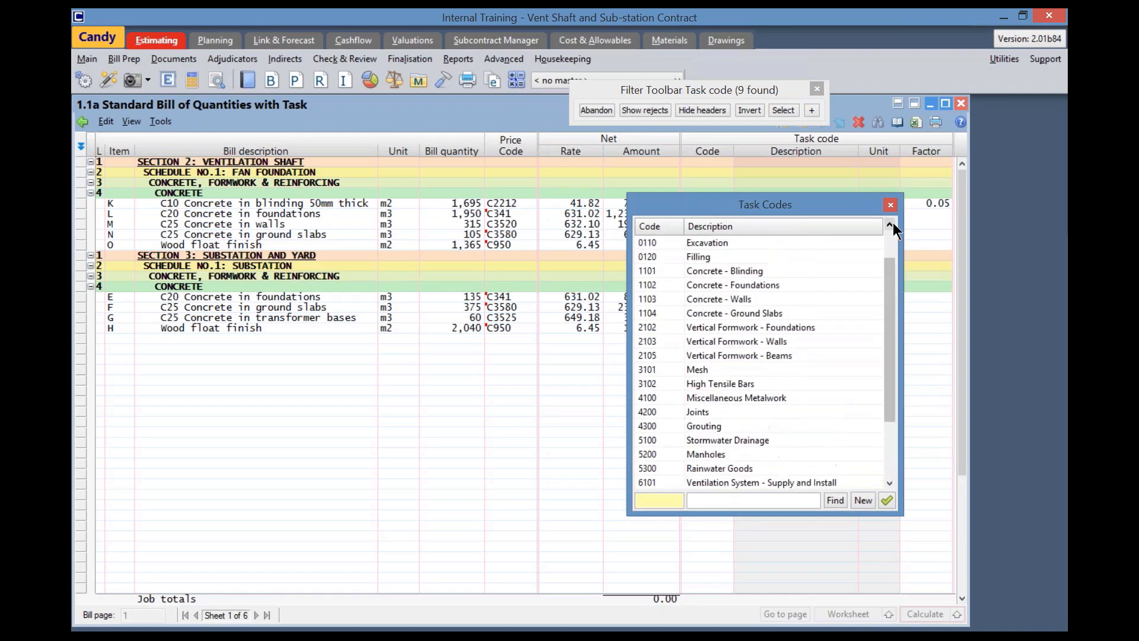
pyautogui.click(892, 223)
pyautogui.click(892, 223)
pyautogui.click(892, 223)
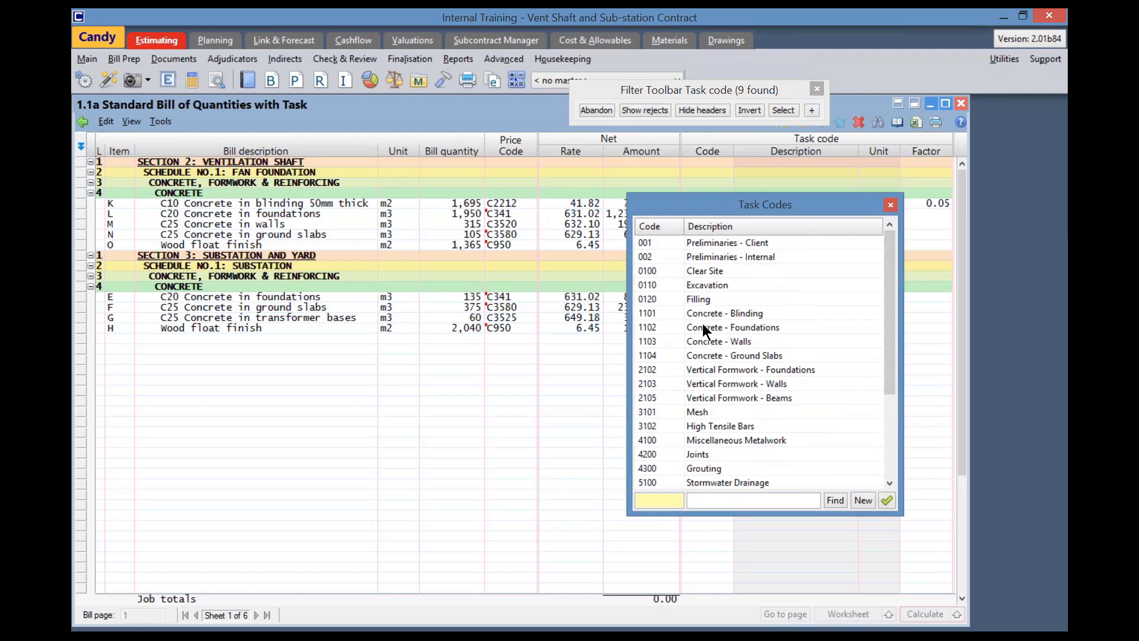
pyautogui.click(701, 328)
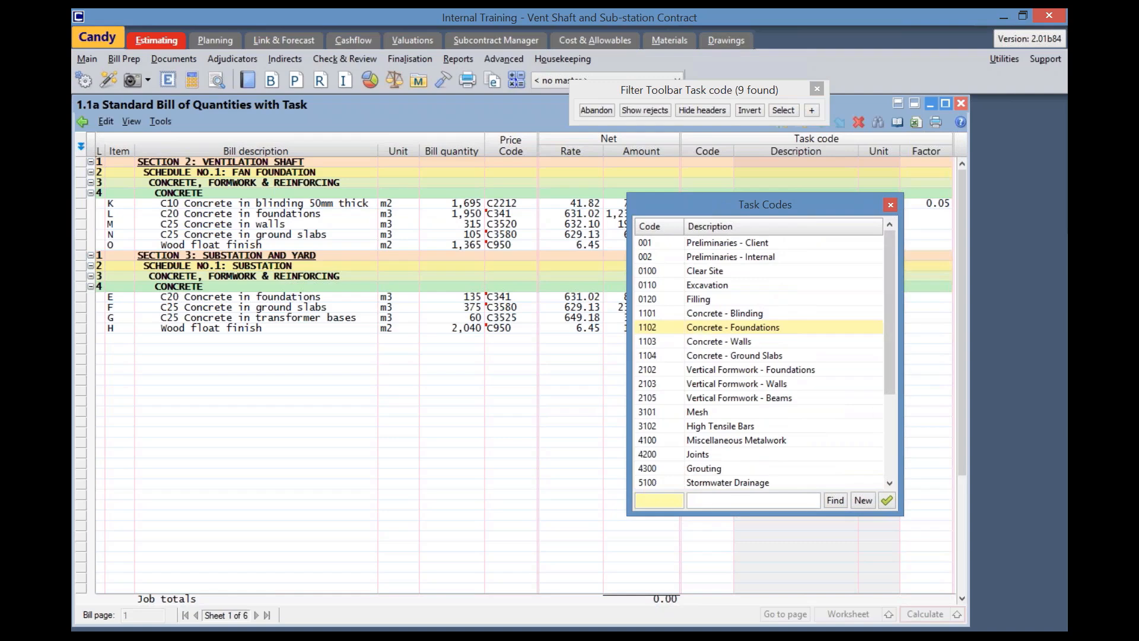
pyautogui.click(887, 500)
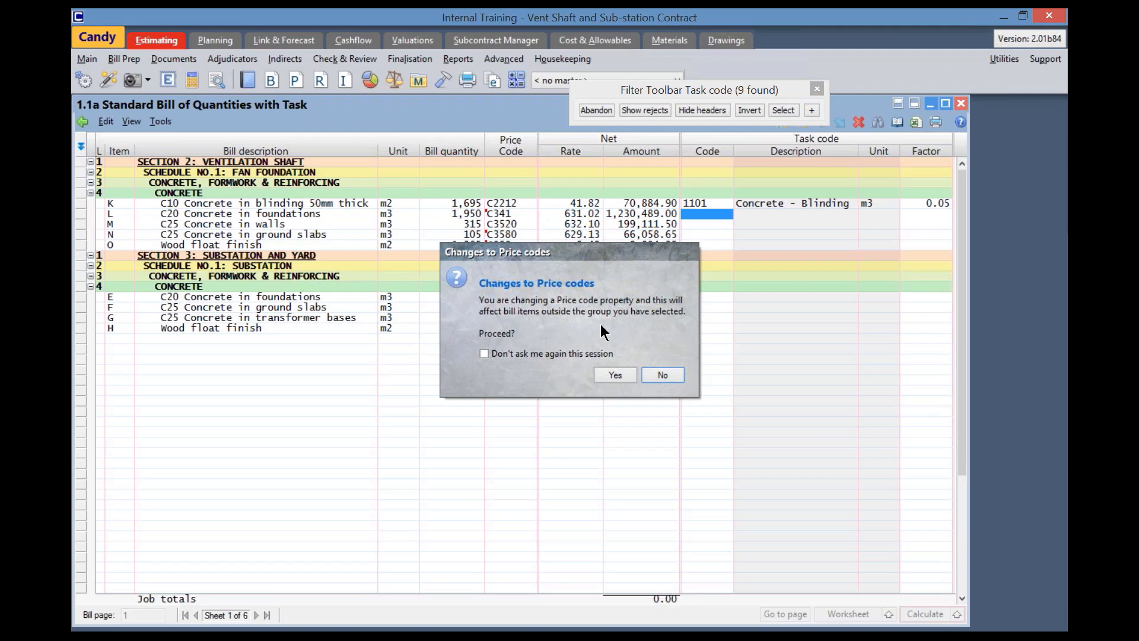
pyautogui.click(615, 374)
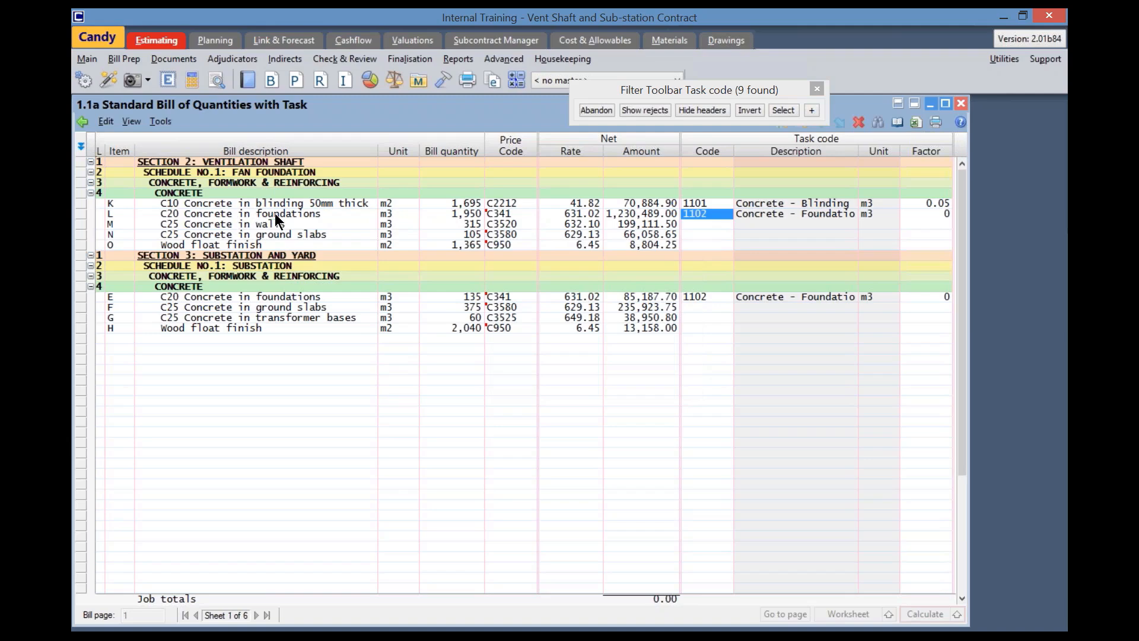
# Set the task code factor of item L, C20 Concrete in foundations, to 1
pyautogui.click(183, 294)
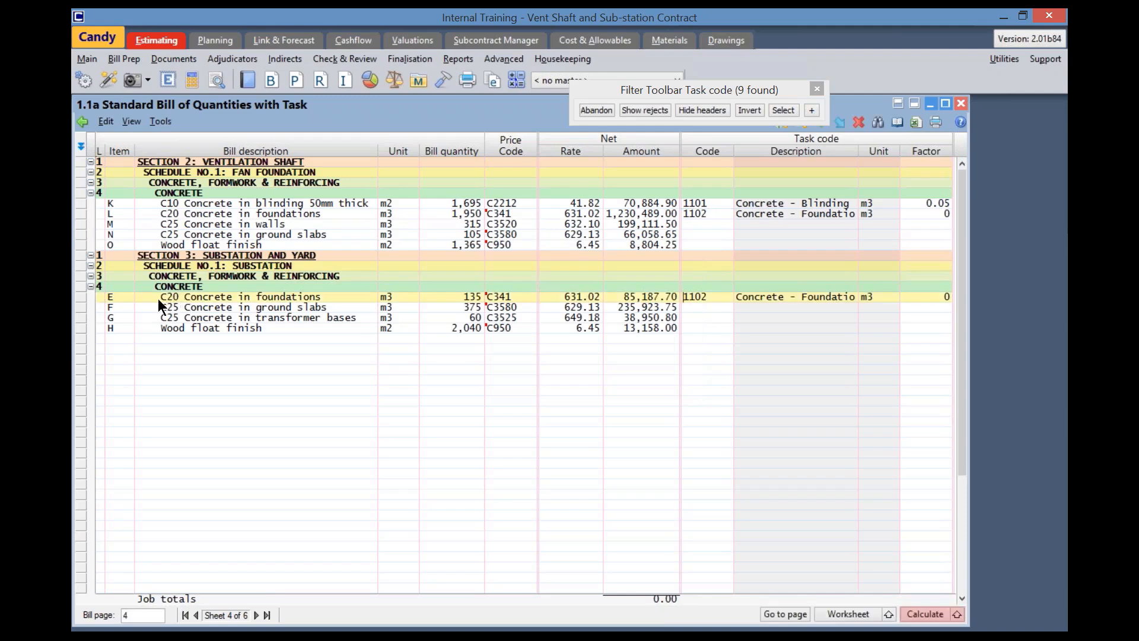
pyautogui.moveTo(514, 300)
pyautogui.click(711, 212)
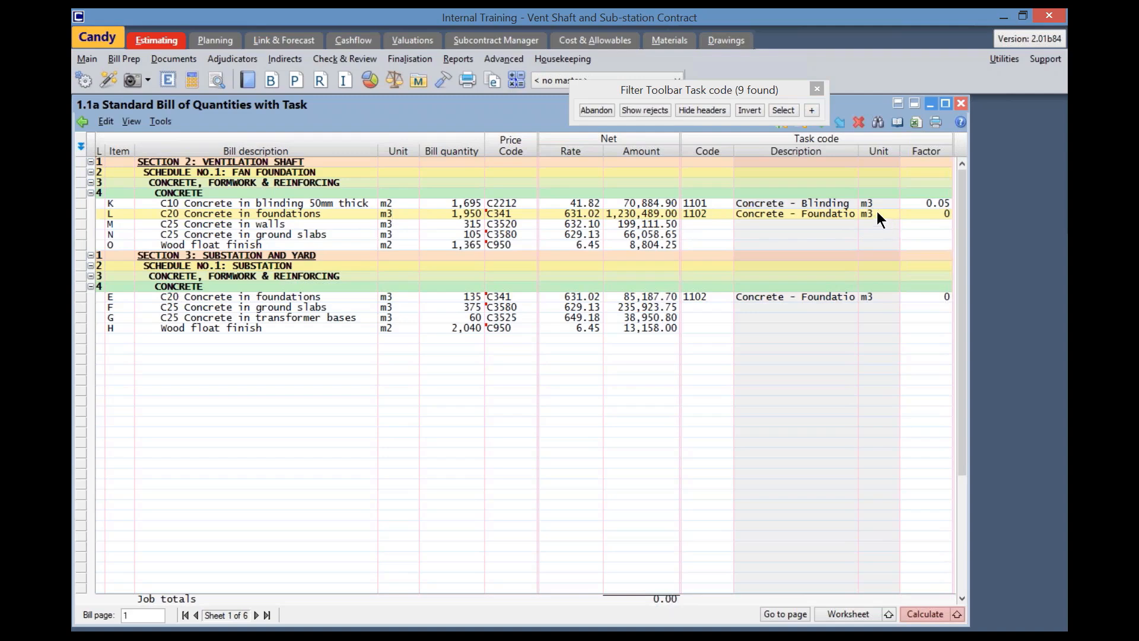
pyautogui.click(940, 215)
pyautogui.write('1')
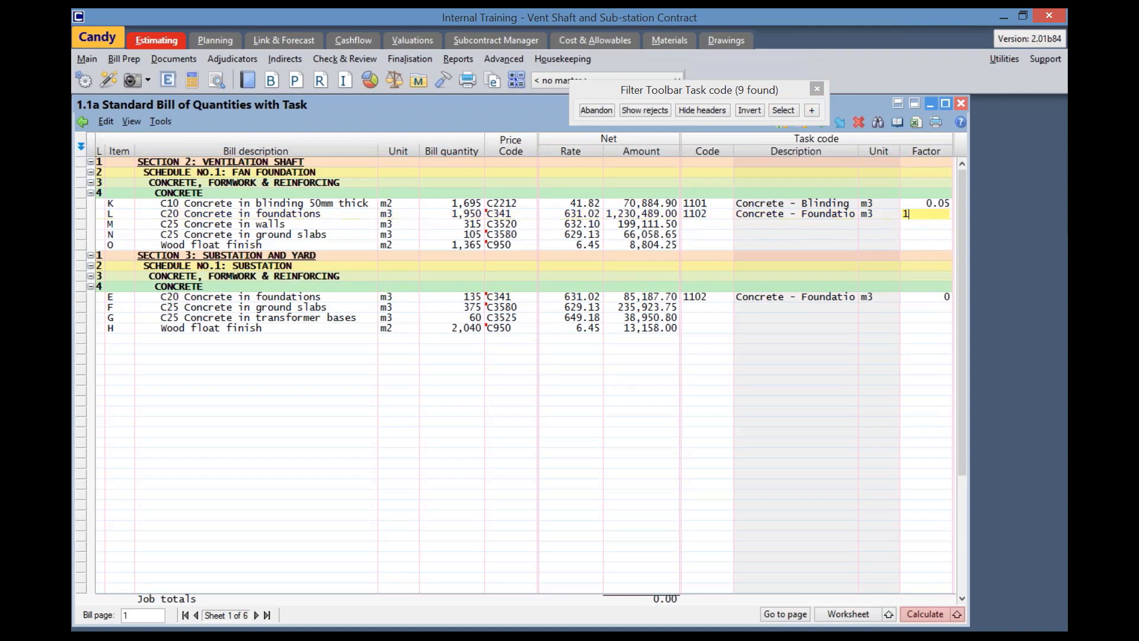
pyautogui.press('Return')
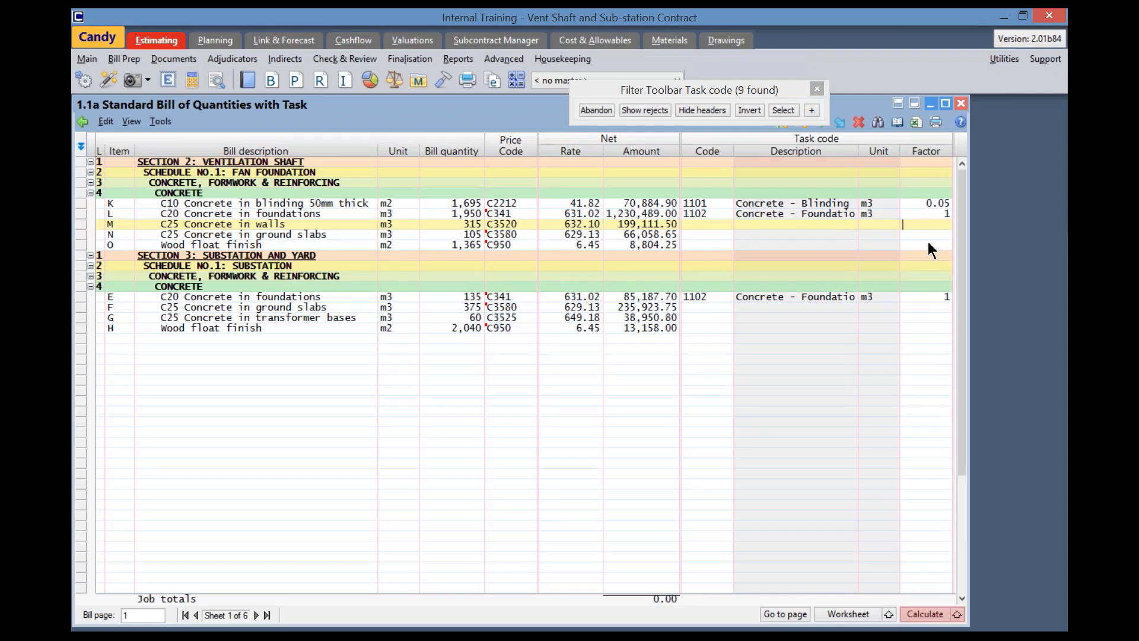
# Allocate task code 1103 Concrete - Walls to item M, C25 Concrete in walls, and set its factor to 1
pyautogui.doubleClick(694, 225)
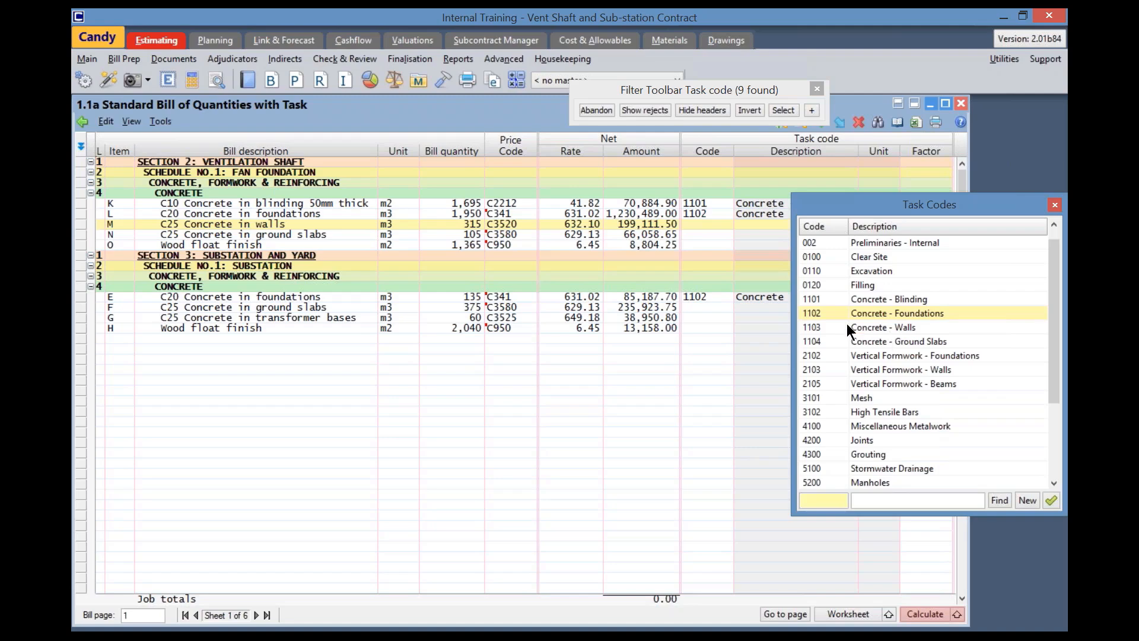
pyautogui.click(824, 327)
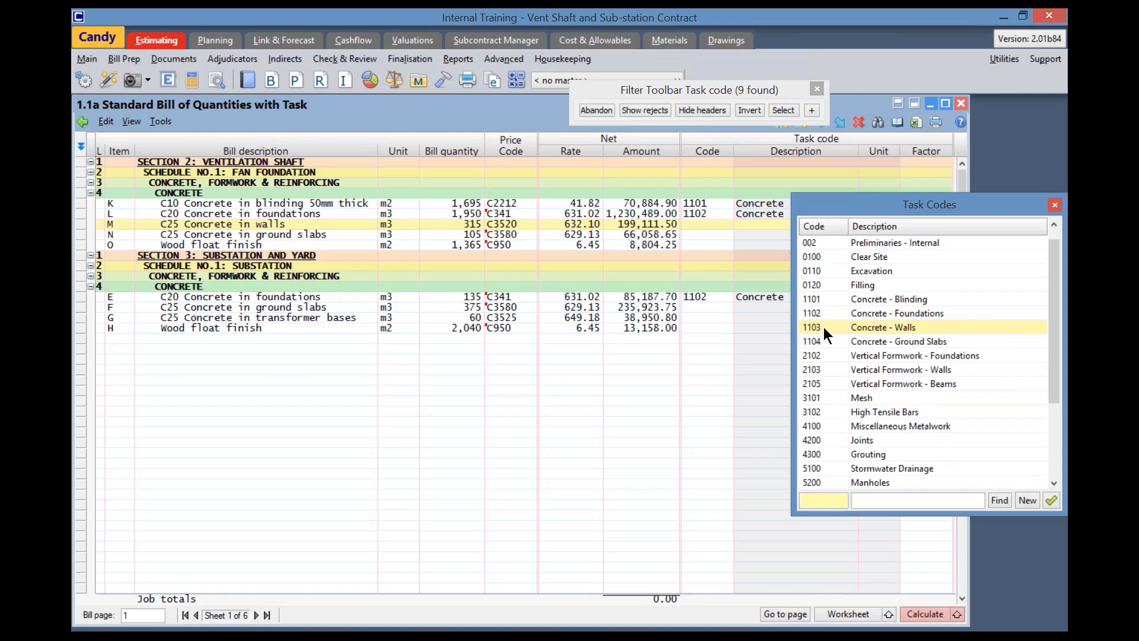
pyautogui.click(1051, 500)
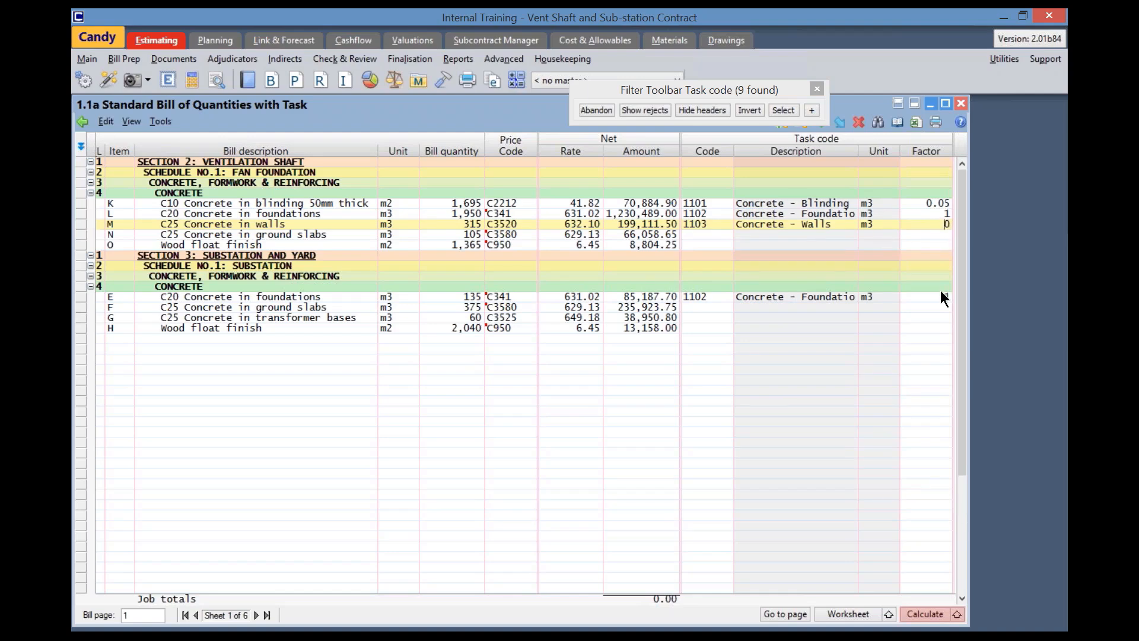
pyautogui.write('1')
pyautogui.press('Return')
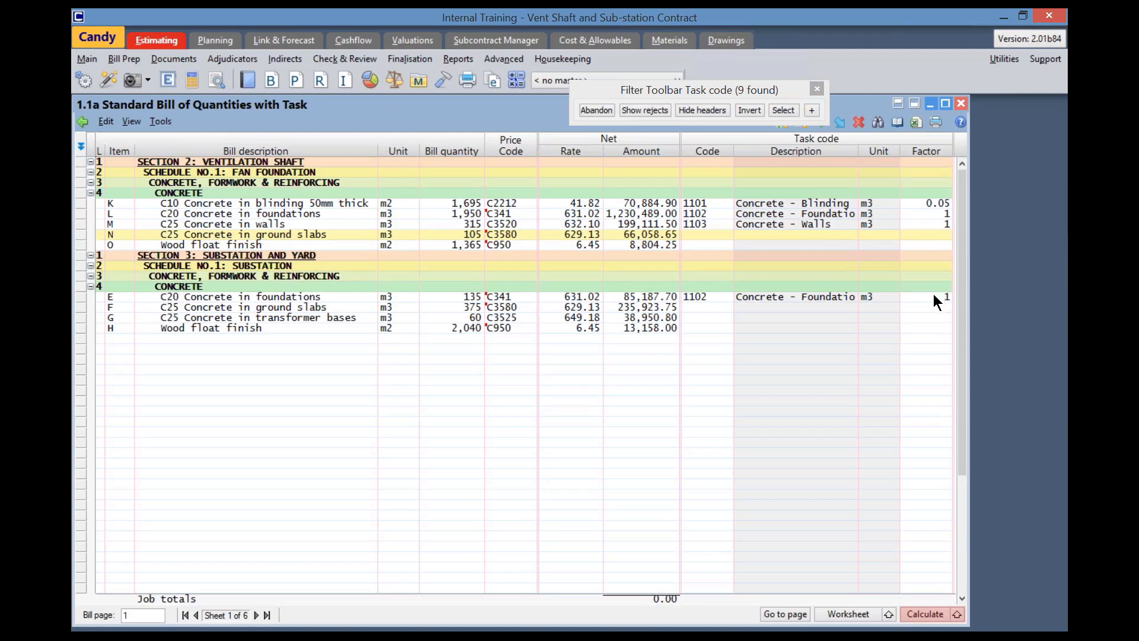
# Allocate task code 1104 Concrete - Ground Slabs to item N, accepting the price code change, and set its factor to 1
pyautogui.doubleClick(694, 233)
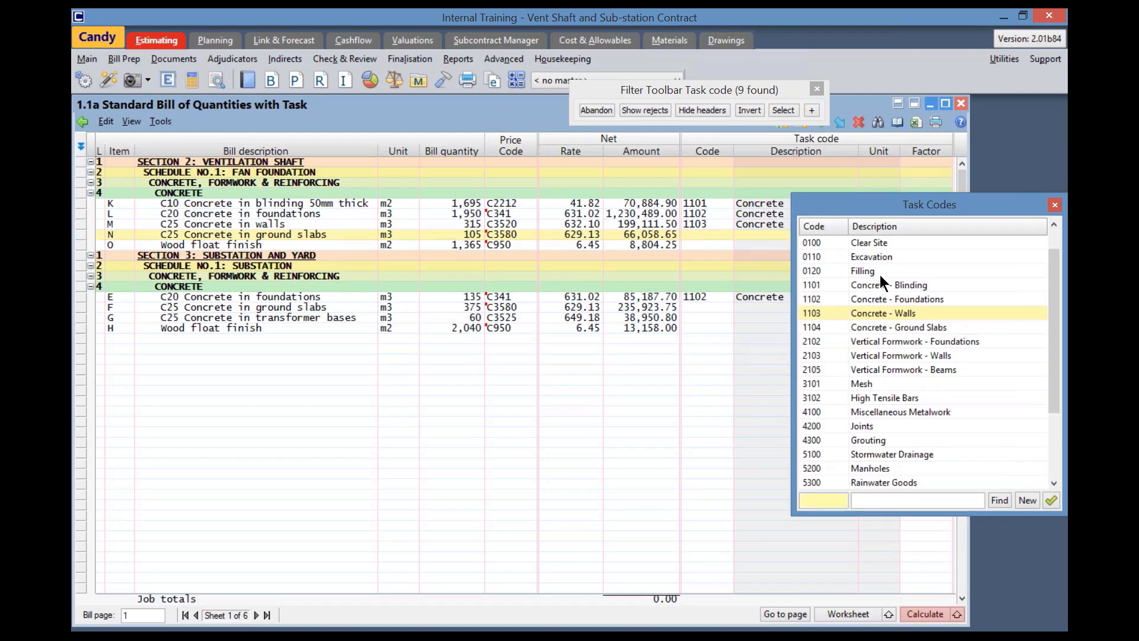
pyautogui.click(860, 327)
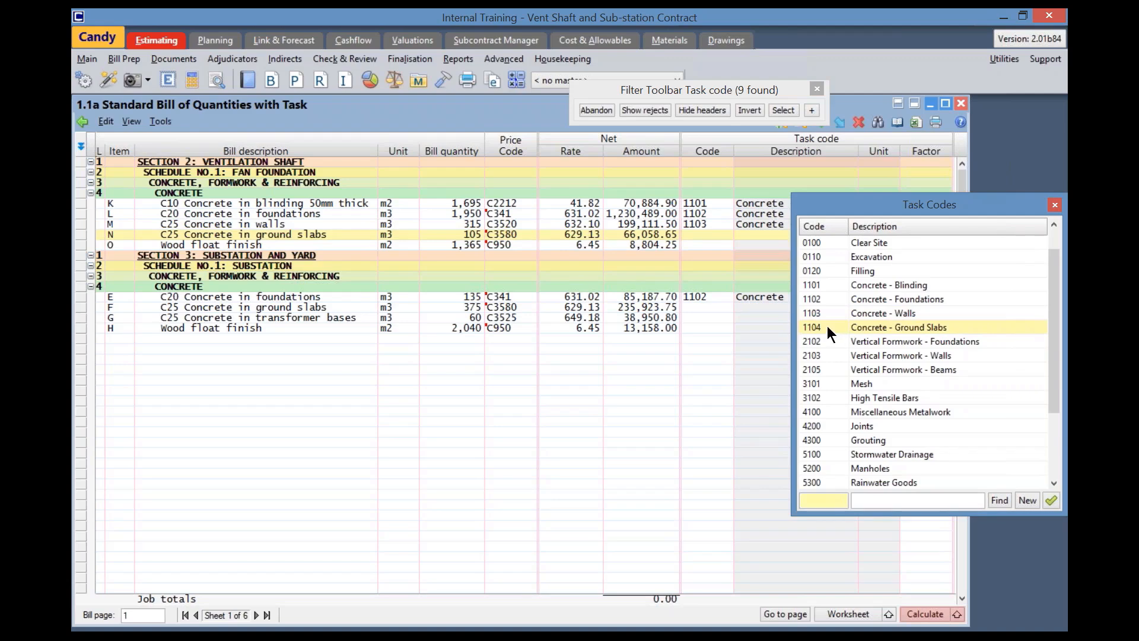
pyautogui.click(1050, 501)
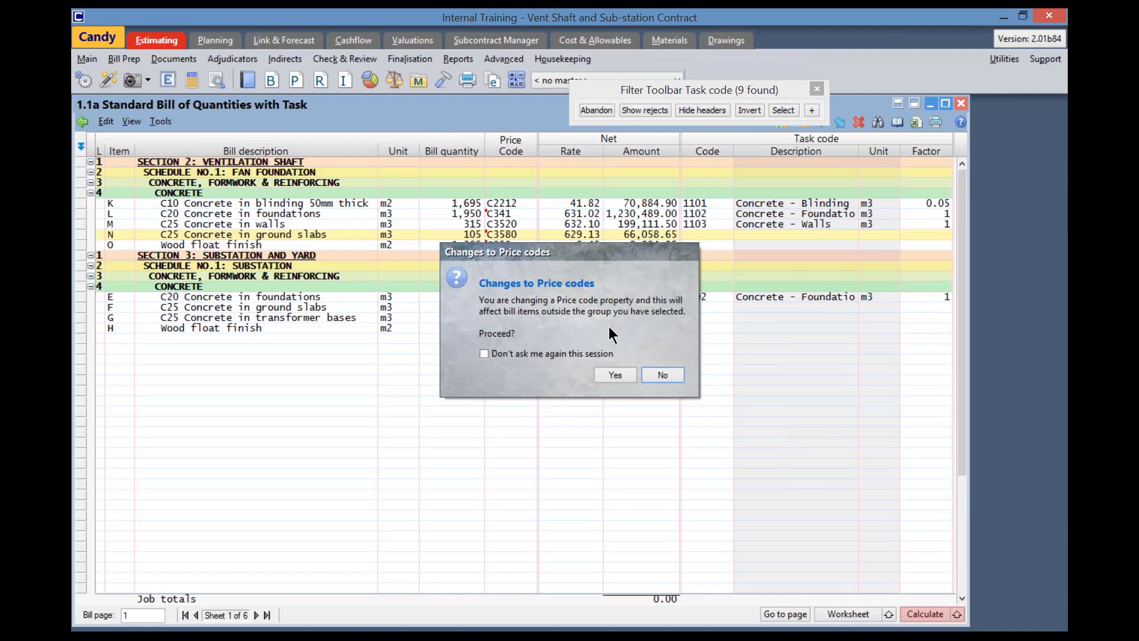
pyautogui.click(615, 374)
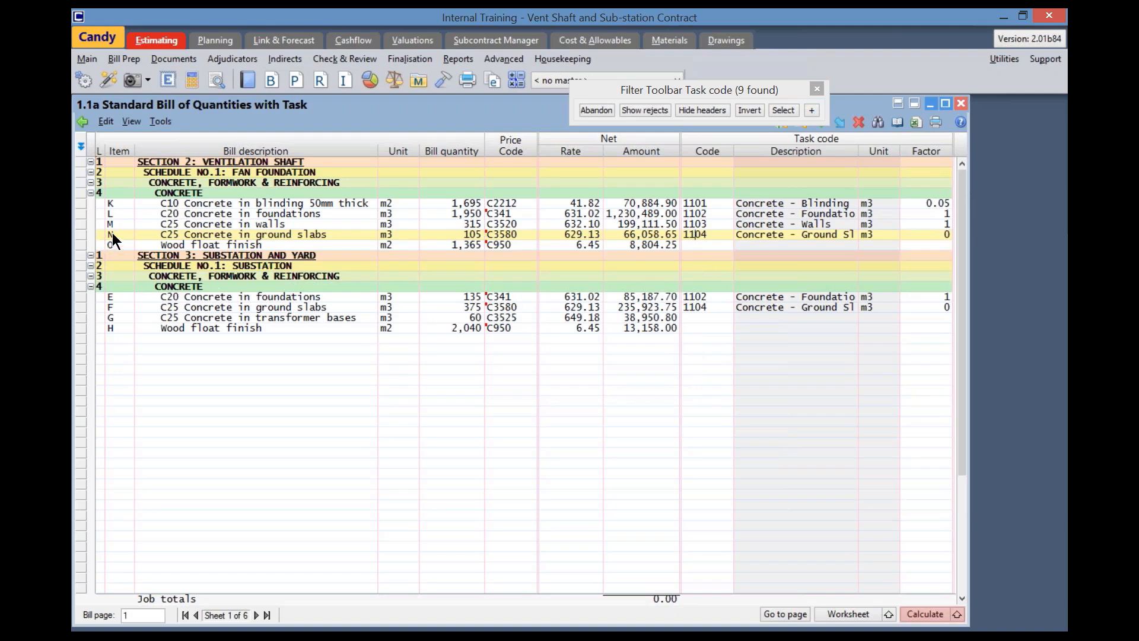
pyautogui.click(144, 305)
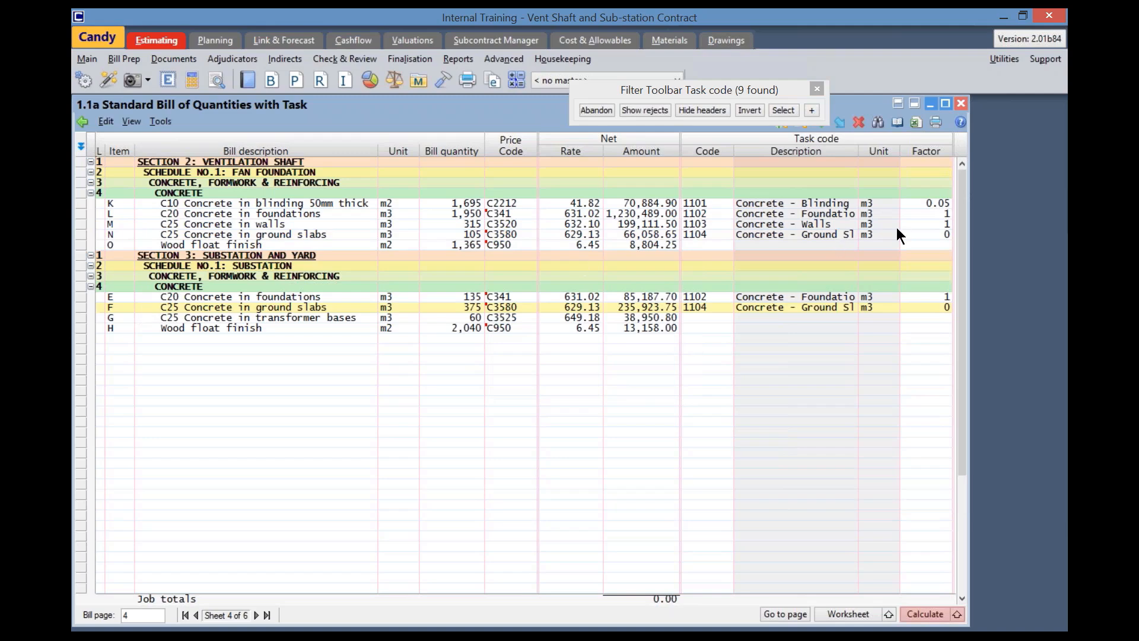
pyautogui.click(942, 233)
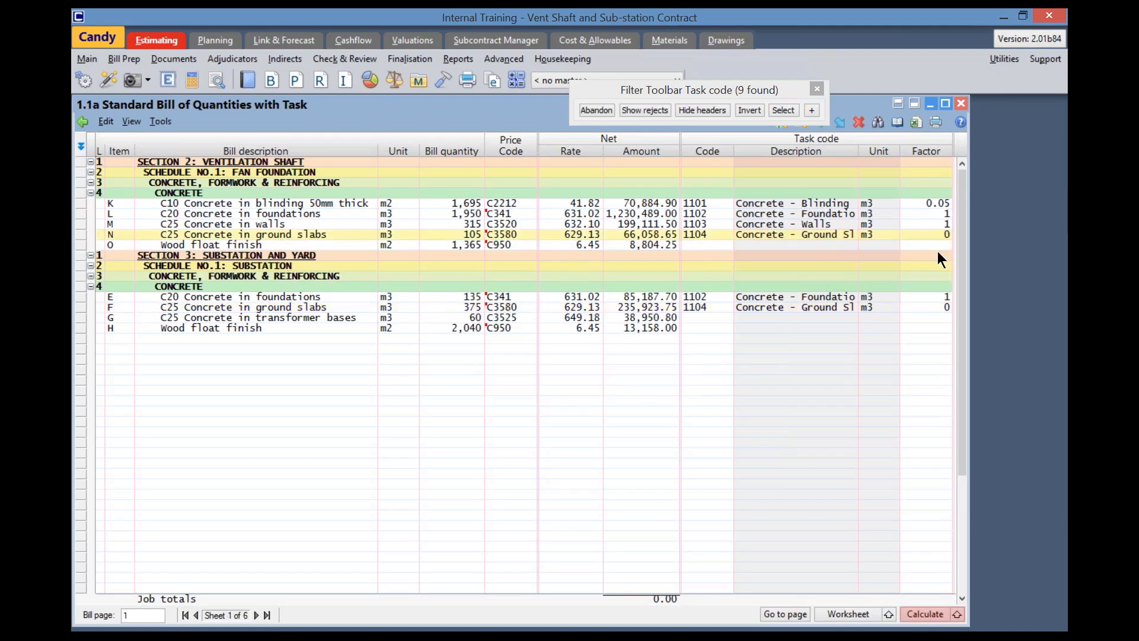
pyautogui.write('1')
pyautogui.press('Return')
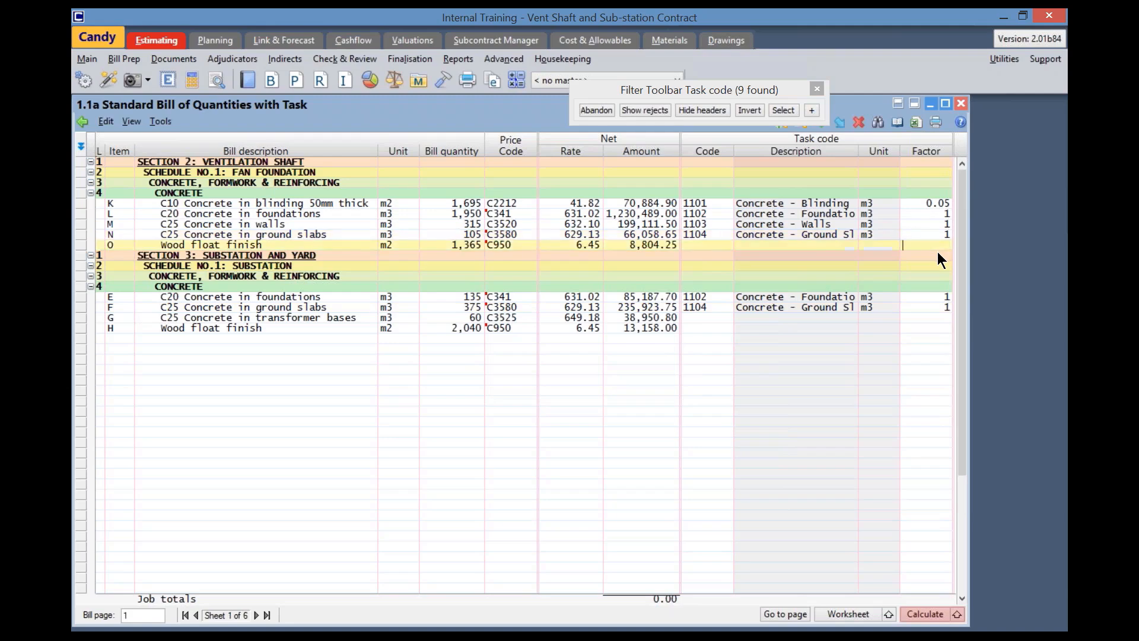
# Allocate task code 1102 Concrete - Foundations to item G, C25 Concrete in transformer bases, and set its factor to 1
pyautogui.click(165, 317)
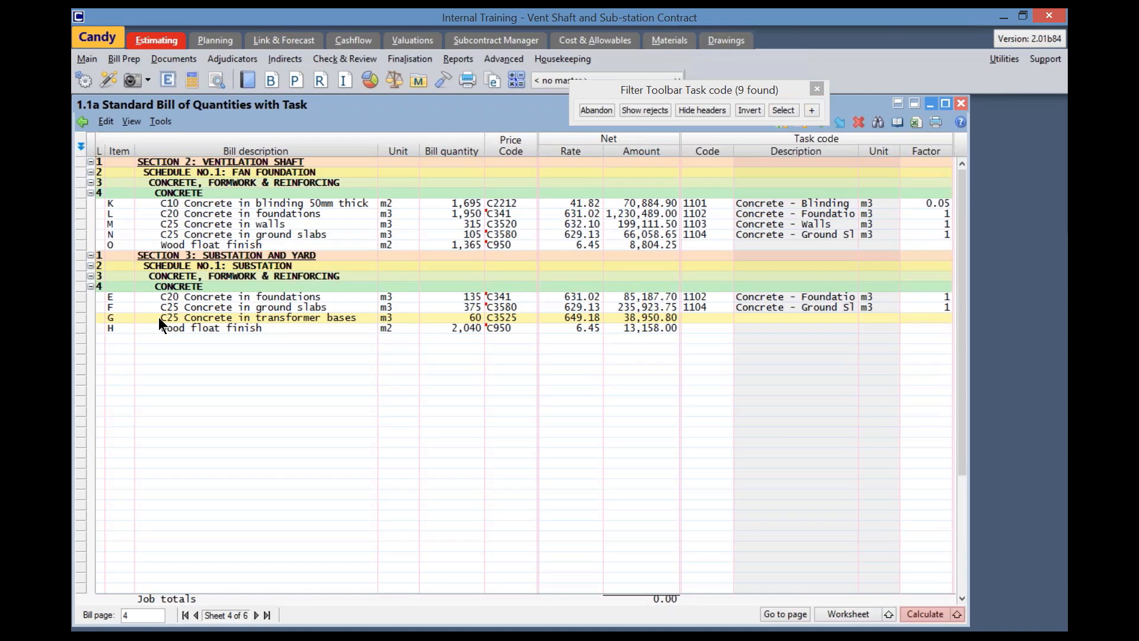
pyautogui.doubleClick(688, 318)
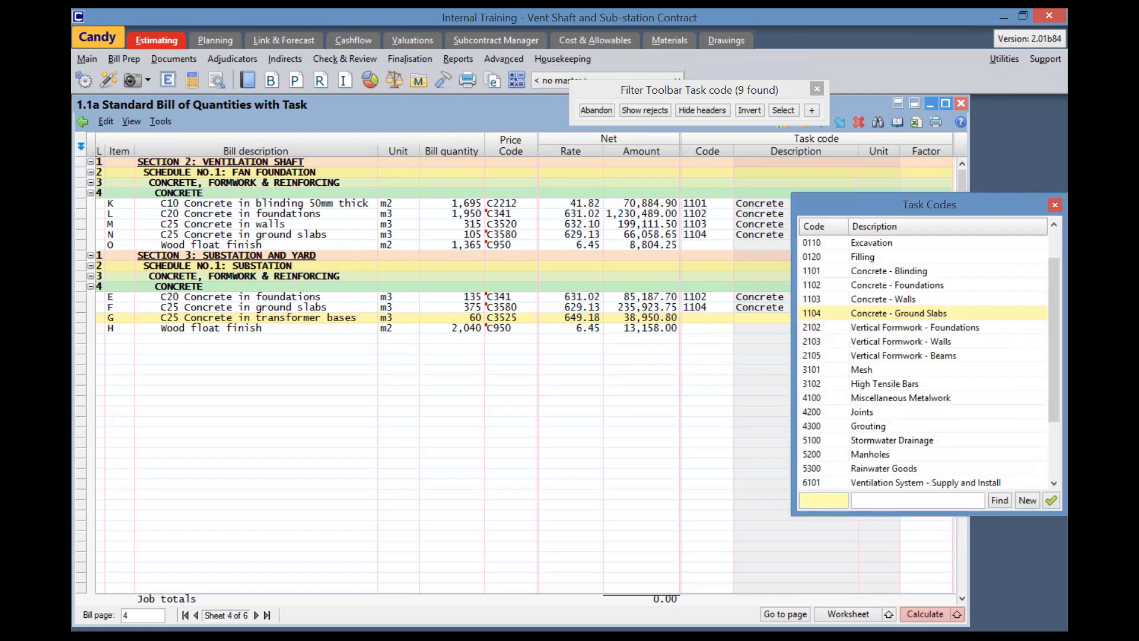
pyautogui.click(830, 284)
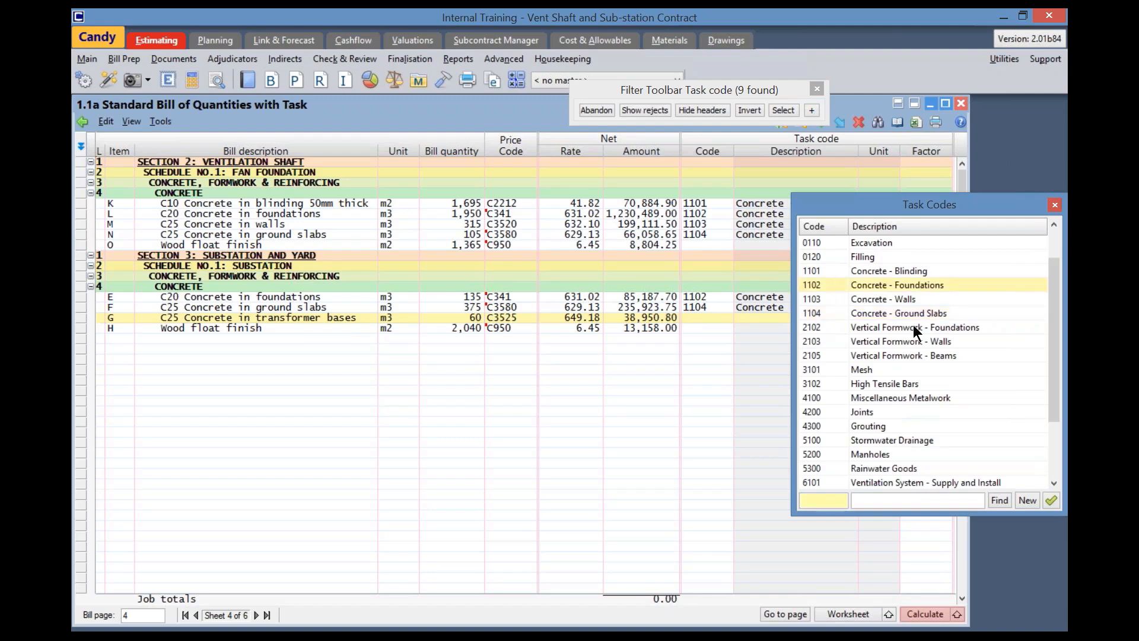
pyautogui.click(1053, 498)
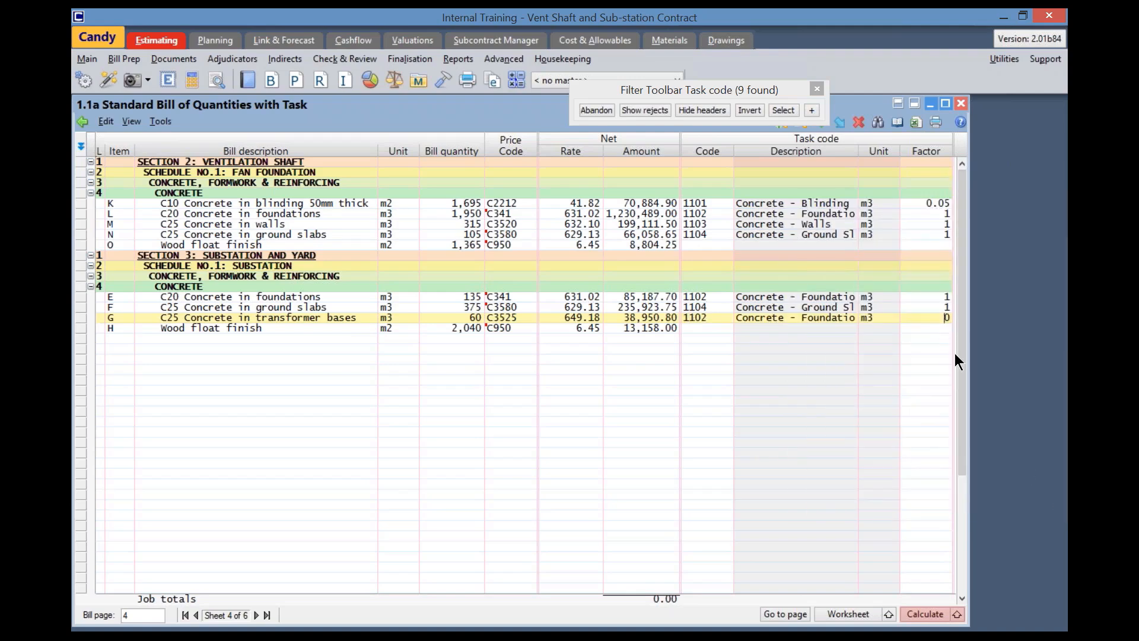
pyautogui.write('1')
pyautogui.press('Return')
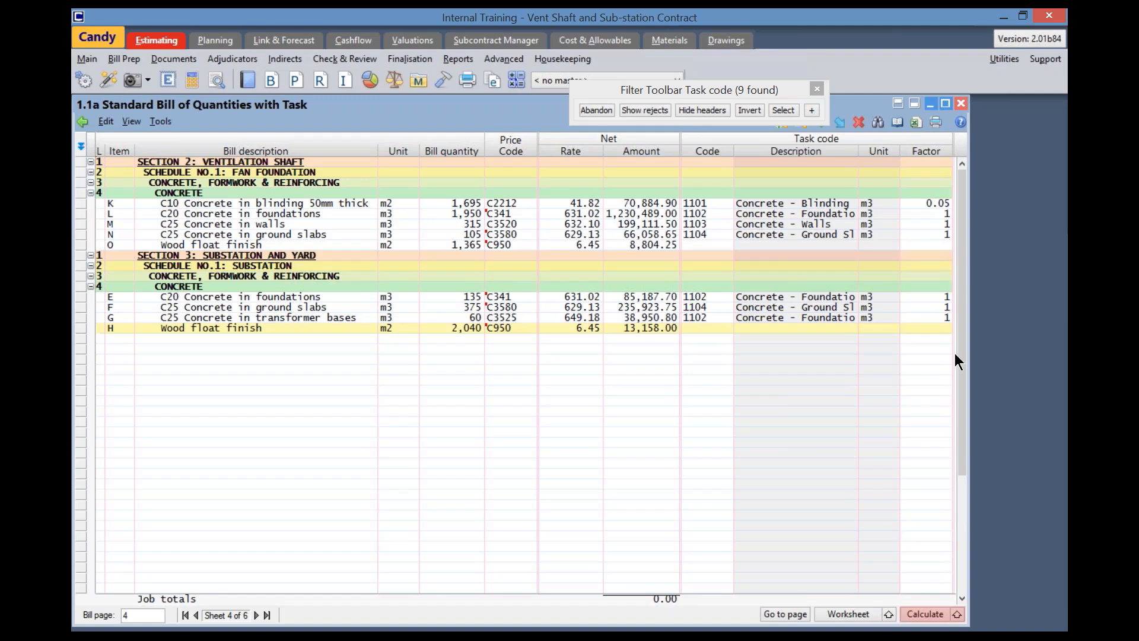
# Allocate task code 1104 Concrete - Ground Slabs to item O, Wood float finish, accepting the price code change
pyautogui.click(698, 239)
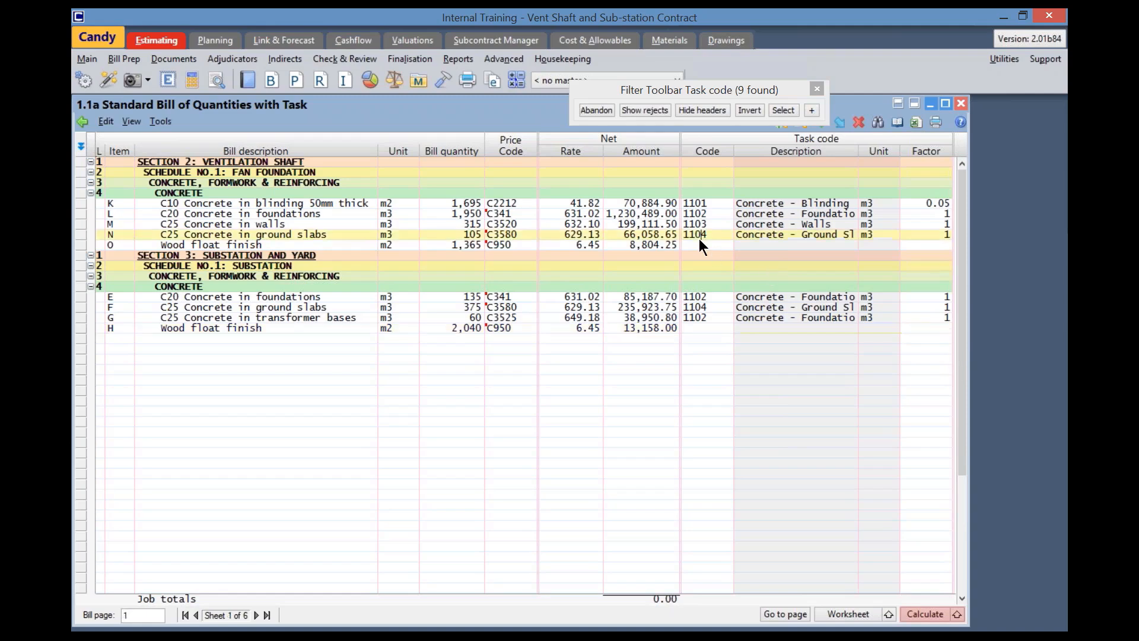
pyautogui.click(700, 241)
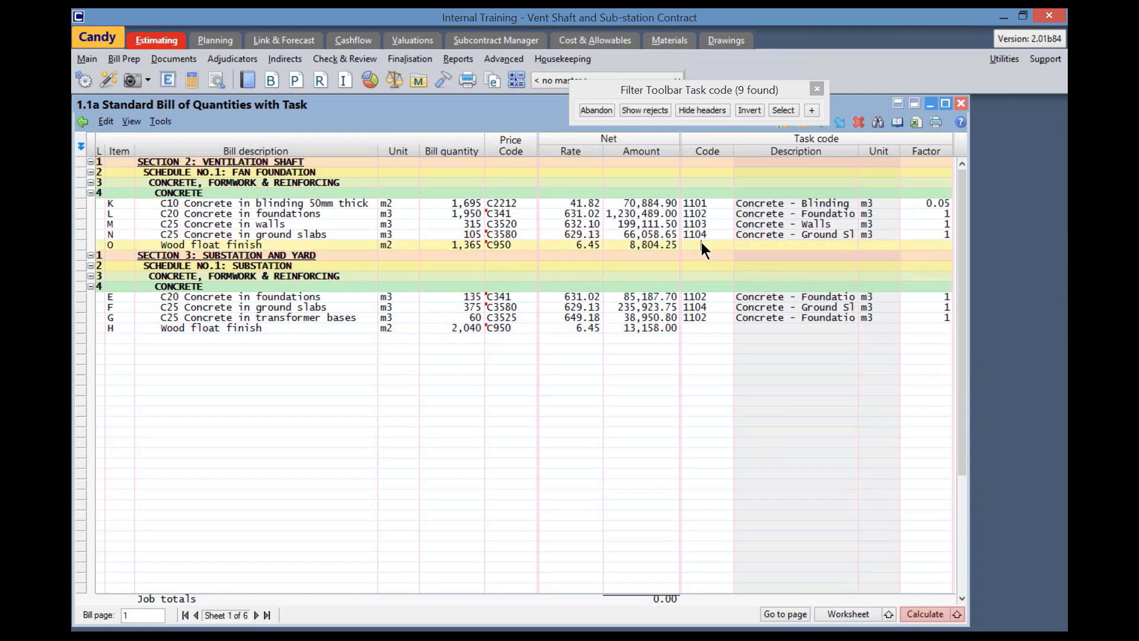
pyautogui.doubleClick(703, 244)
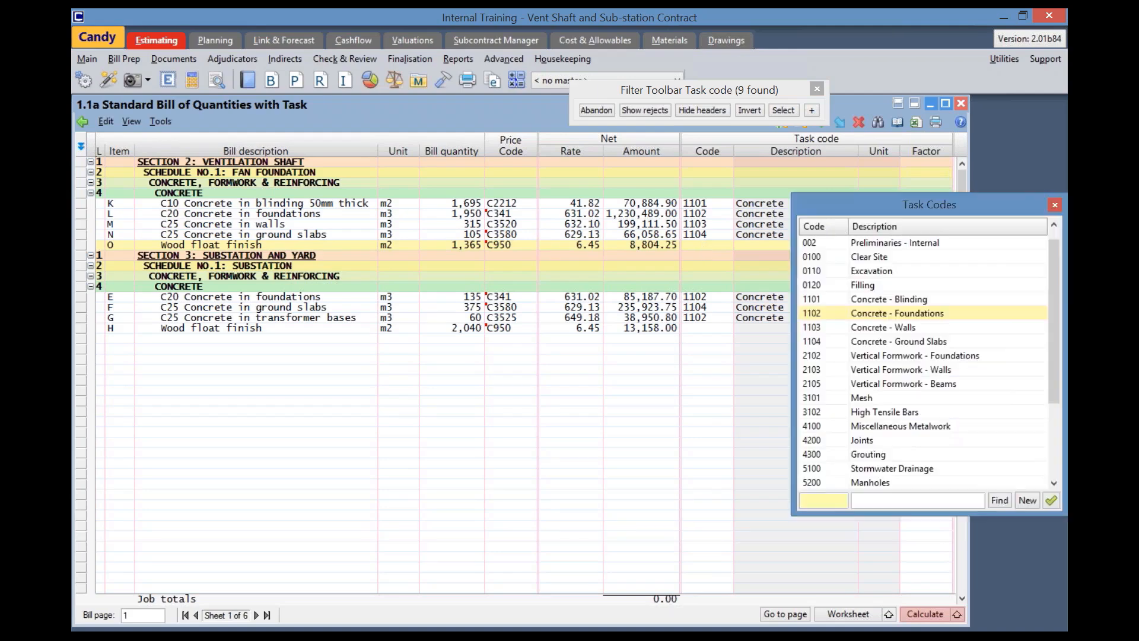
pyautogui.click(892, 339)
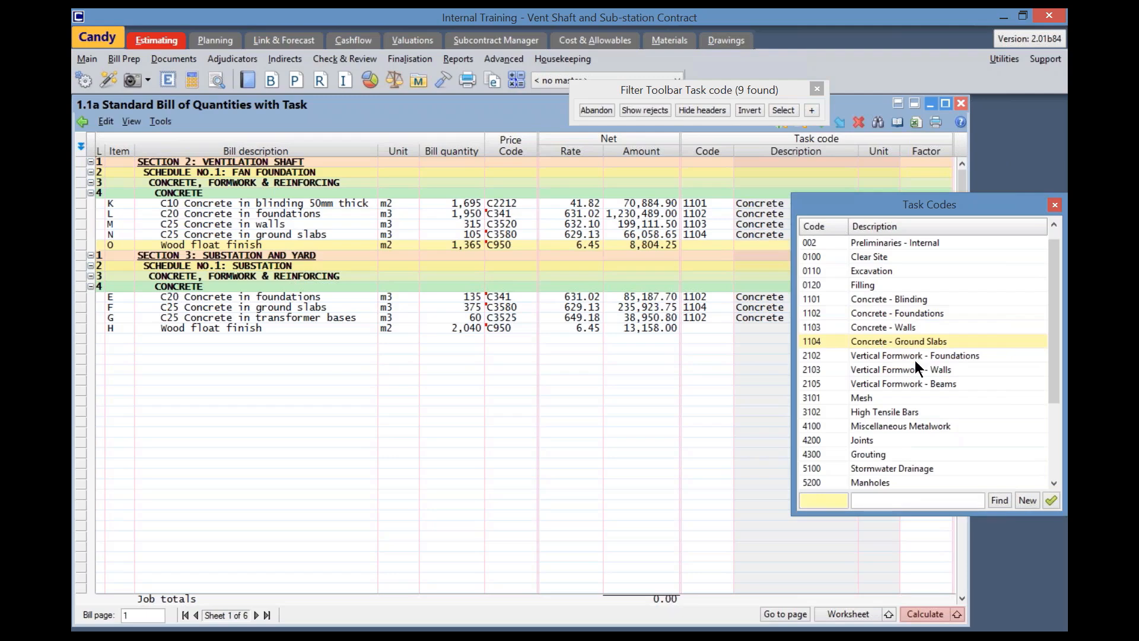
pyautogui.click(1051, 501)
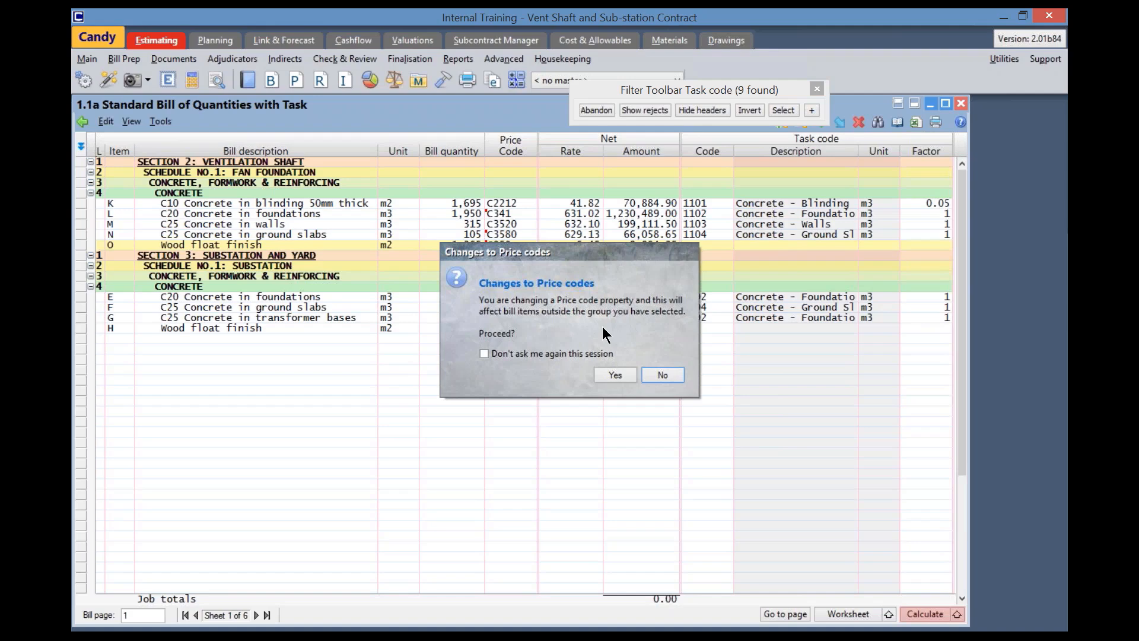
pyautogui.click(617, 375)
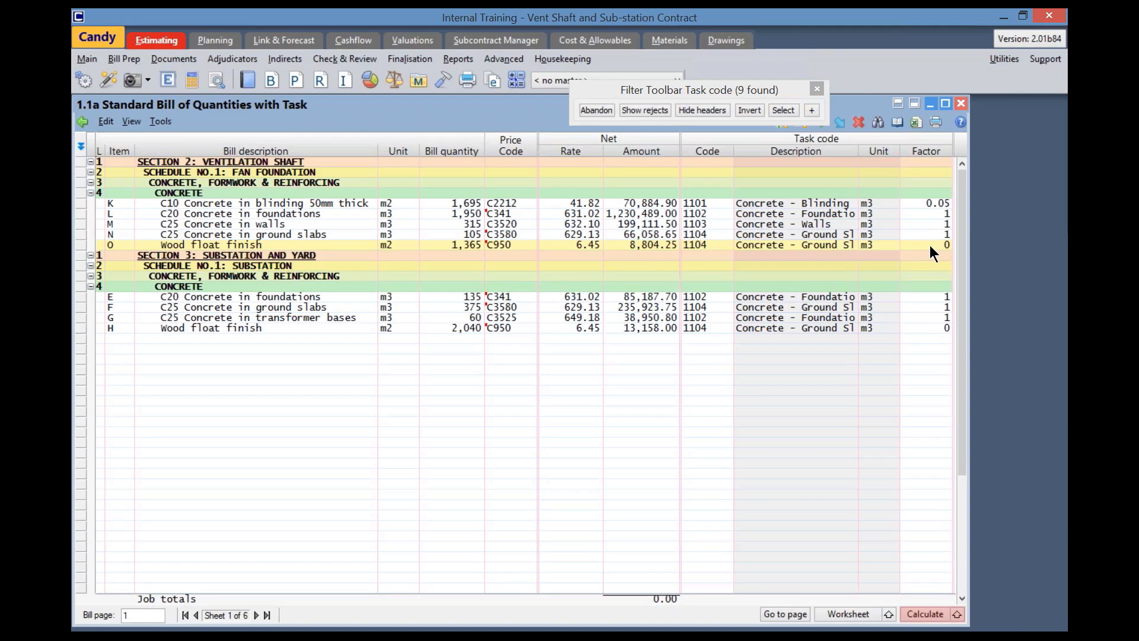
# Abandon the current bill filter and filter the task code column for blanks to check for uncoded items
pyautogui.click(586, 109)
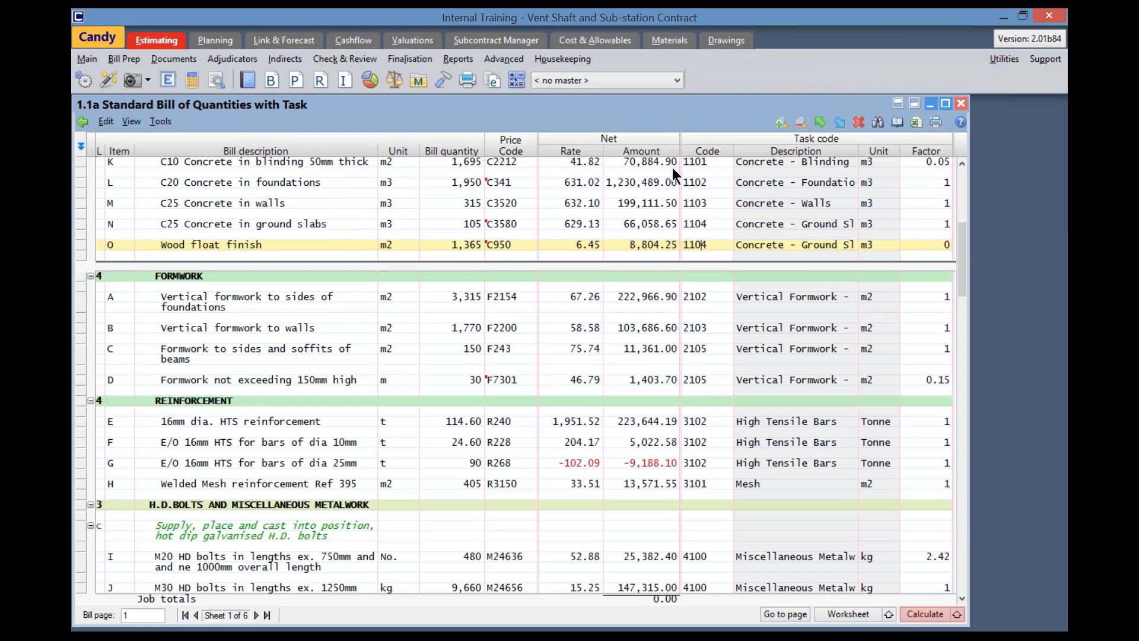
pyautogui.rightClick(718, 151)
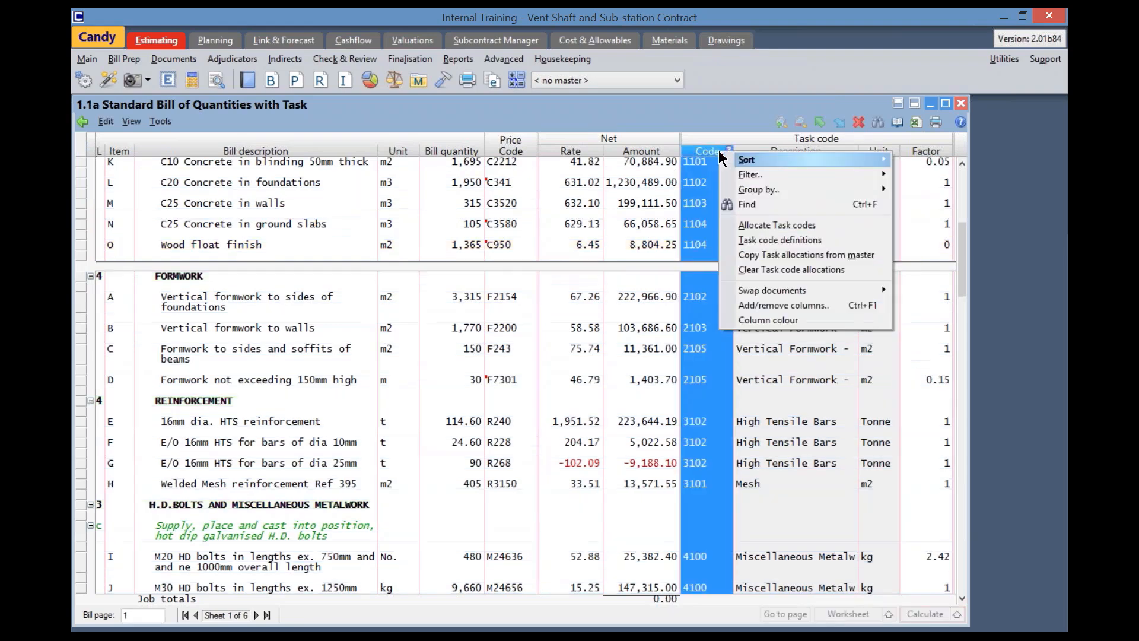
pyautogui.moveTo(753, 176)
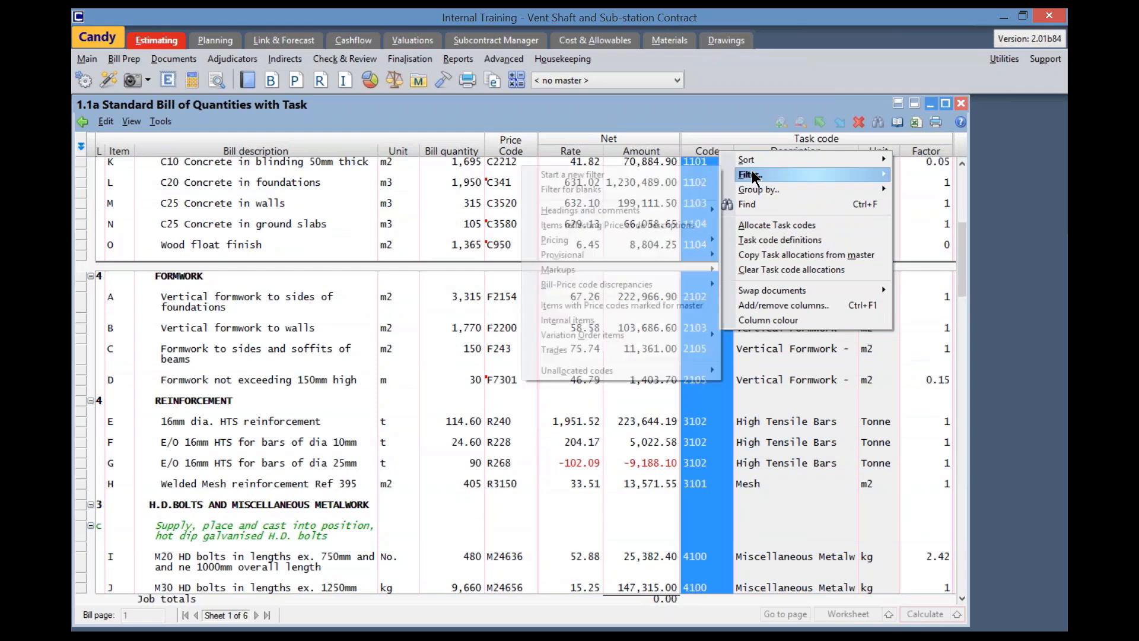
pyautogui.click(622, 189)
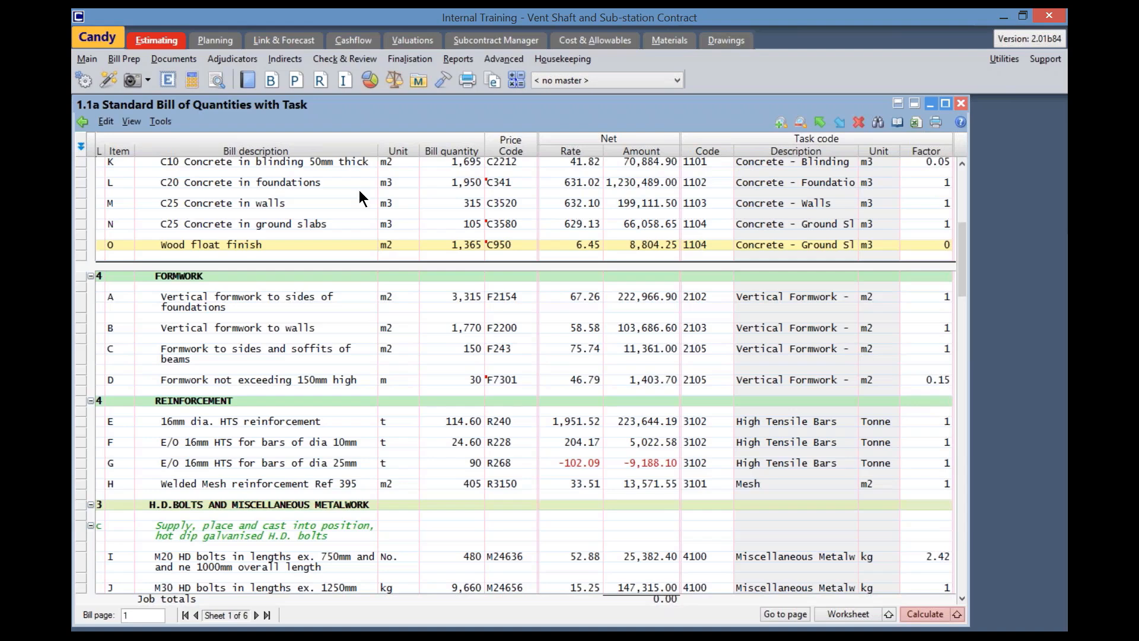
# Close the open bill document and open the job analysis document 1.1 Split amounts summary
pyautogui.click(104, 81)
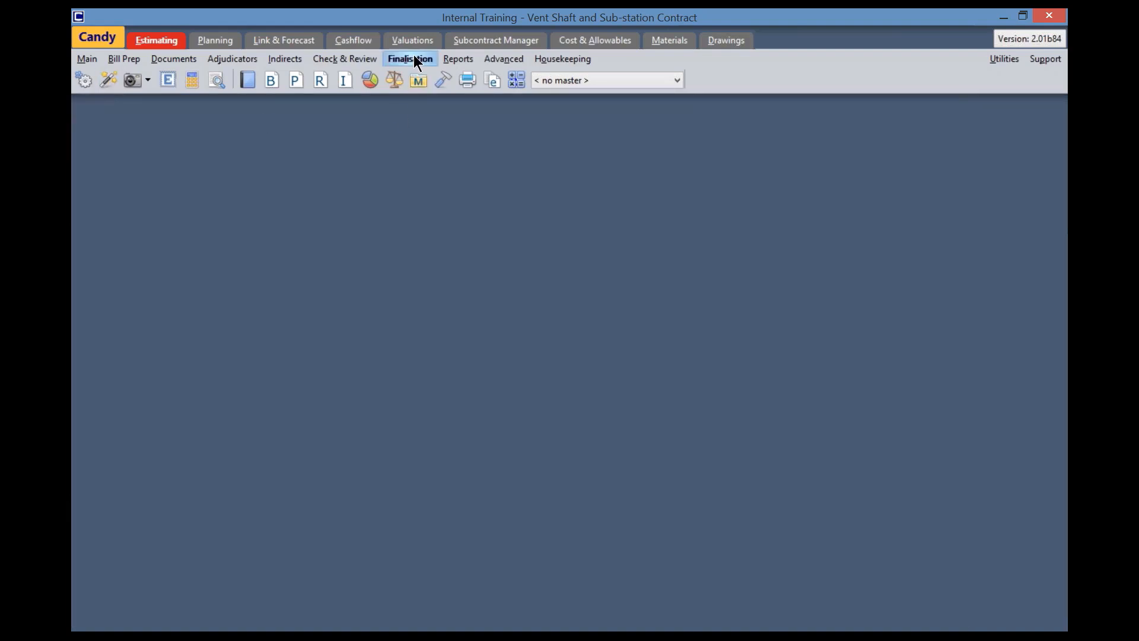
pyautogui.click(398, 57)
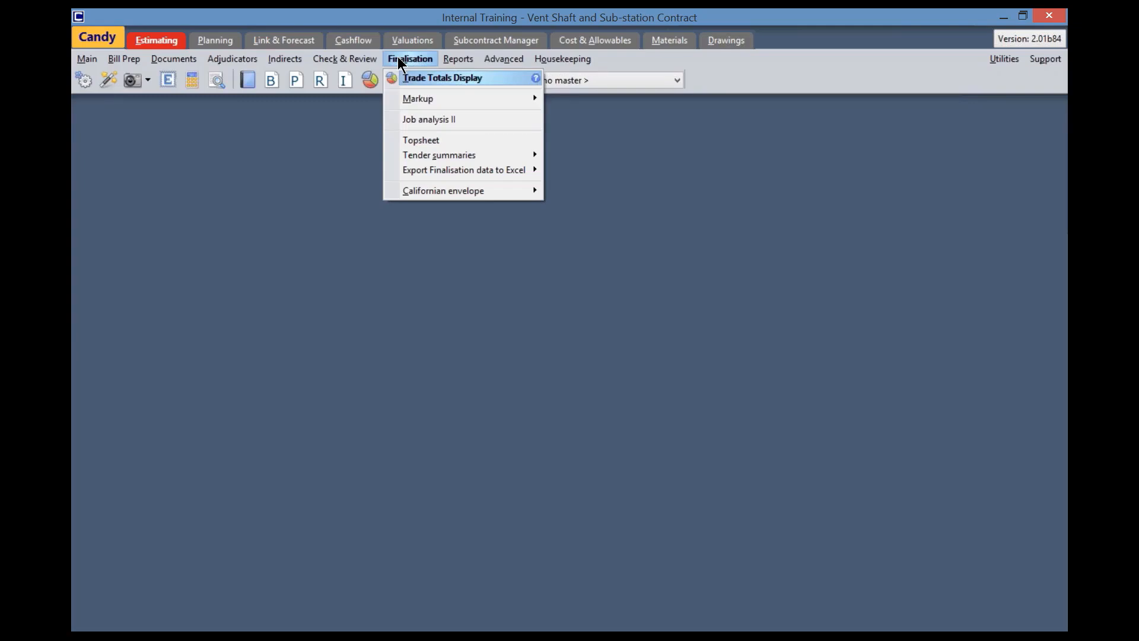
pyautogui.click(435, 121)
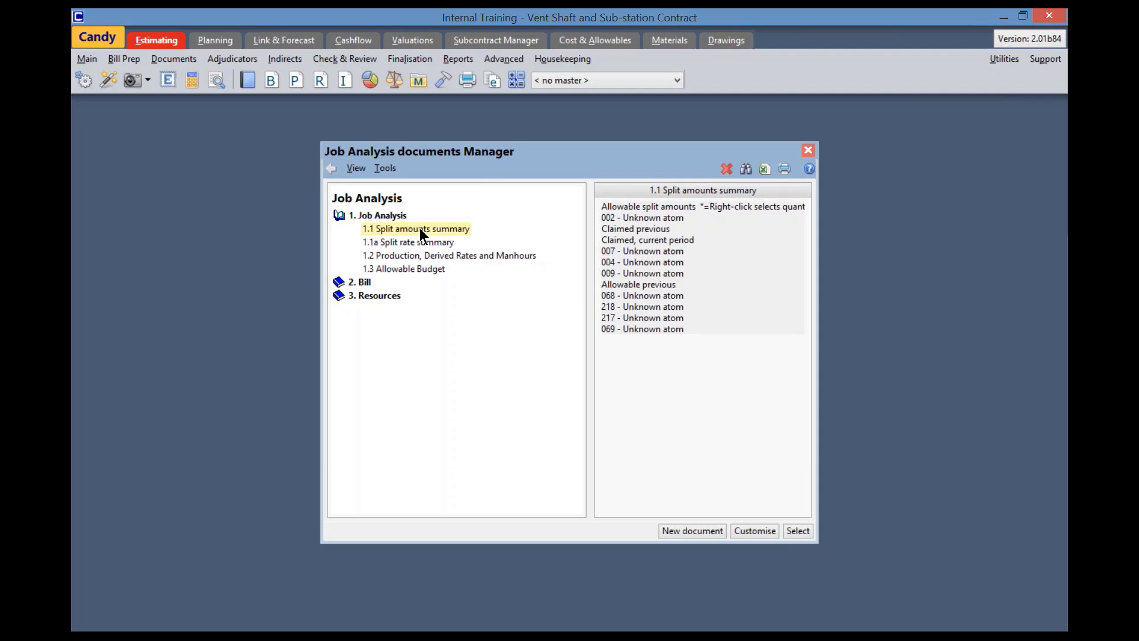
pyautogui.doubleClick(419, 227)
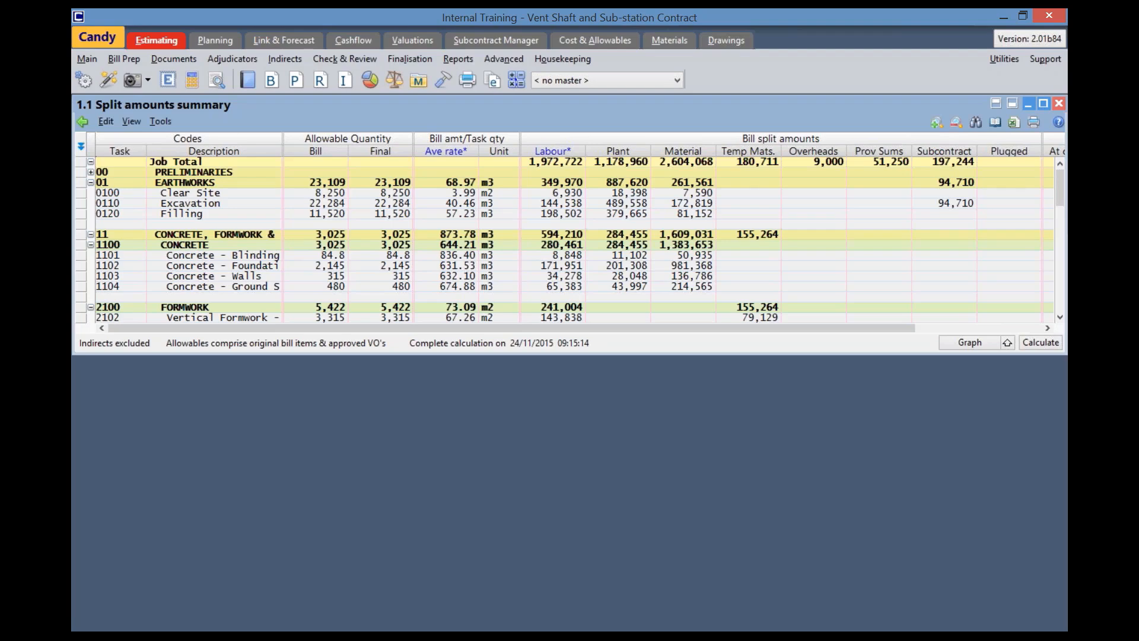
# Examine the concrete tasks' quantities, split amounts and allowable amounts, and the quantity choices for the average rate column
pyautogui.click(431, 245)
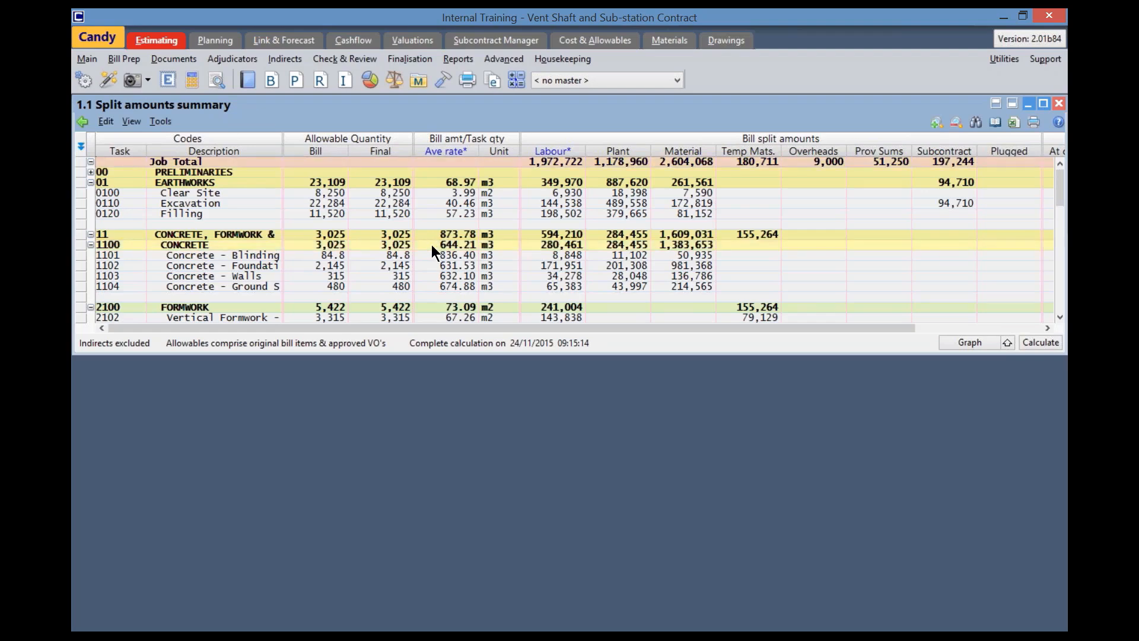
pyautogui.moveTo(473, 326)
pyautogui.mouseDown()
pyautogui.moveTo(598, 319)
pyautogui.moveTo(783, 286)
pyautogui.mouseUp()
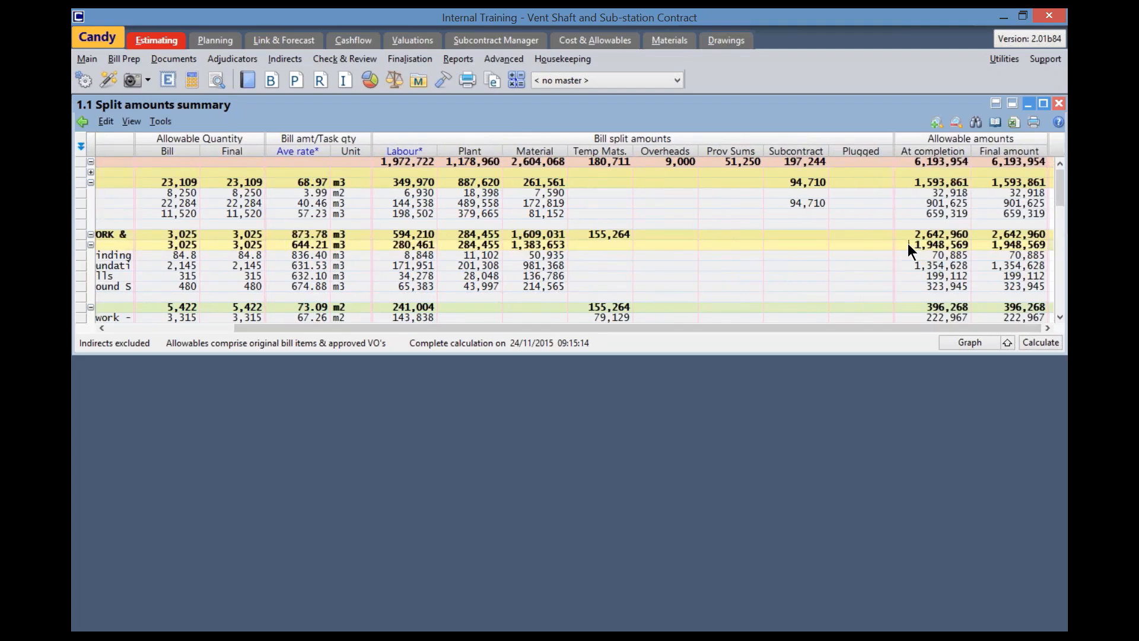
pyautogui.moveTo(785, 326); pyautogui.dragTo(566, 356)
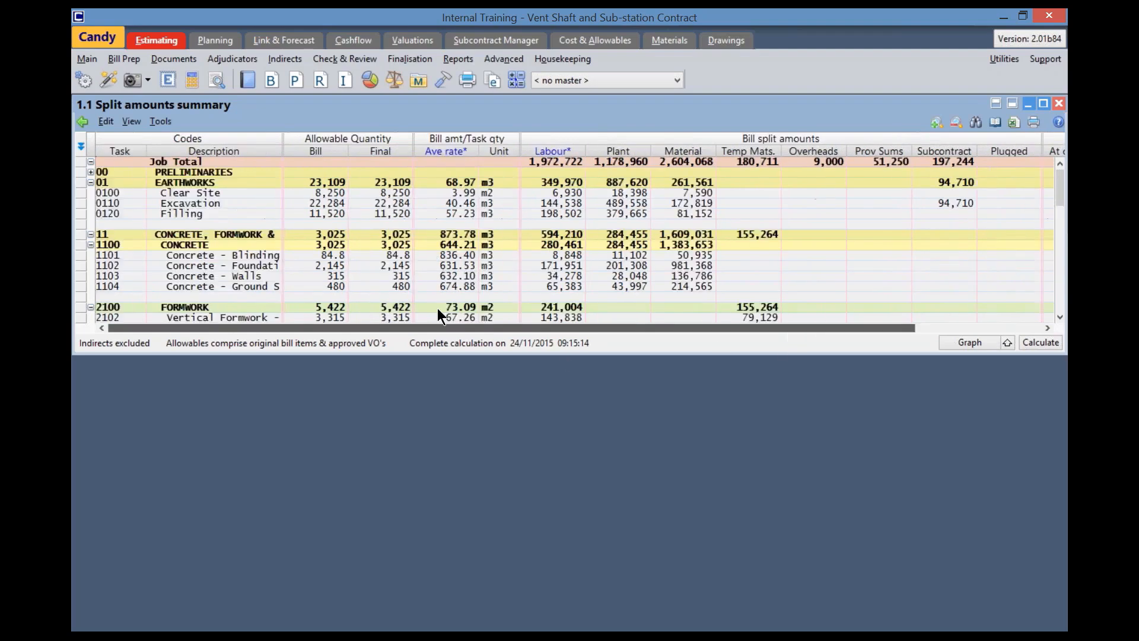
pyautogui.click(371, 255)
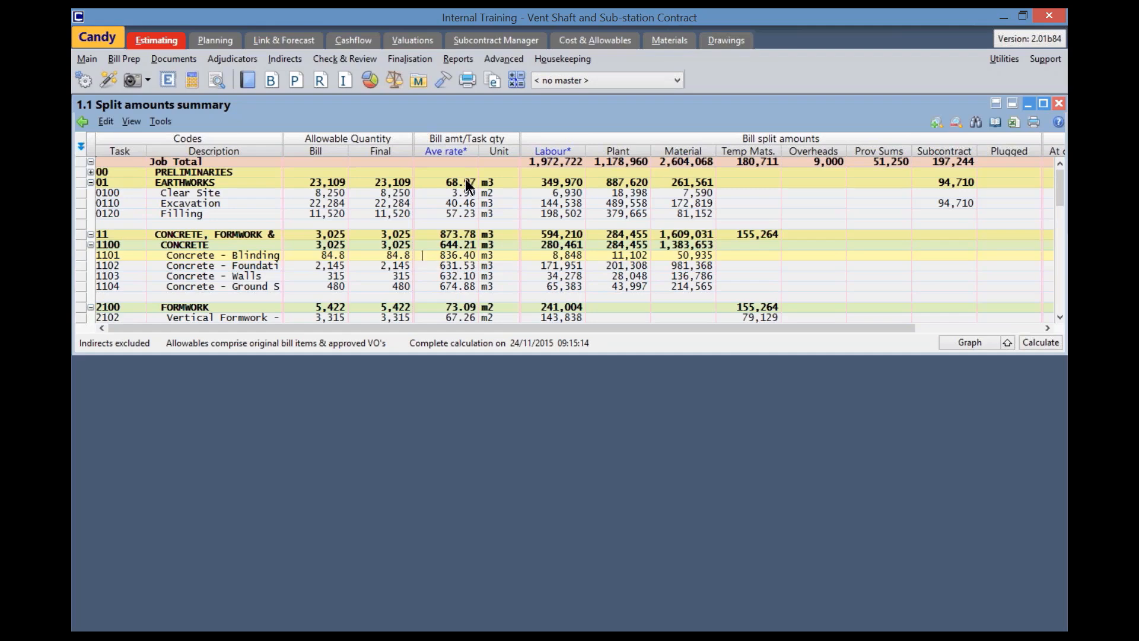
pyautogui.click(435, 149)
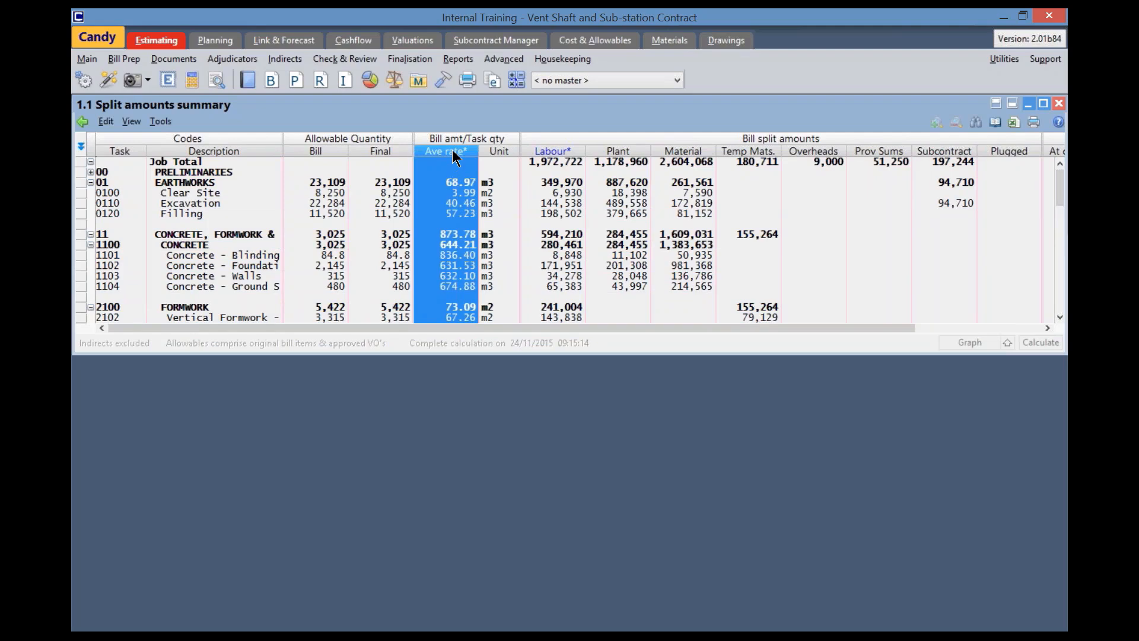
pyautogui.rightClick(453, 157)
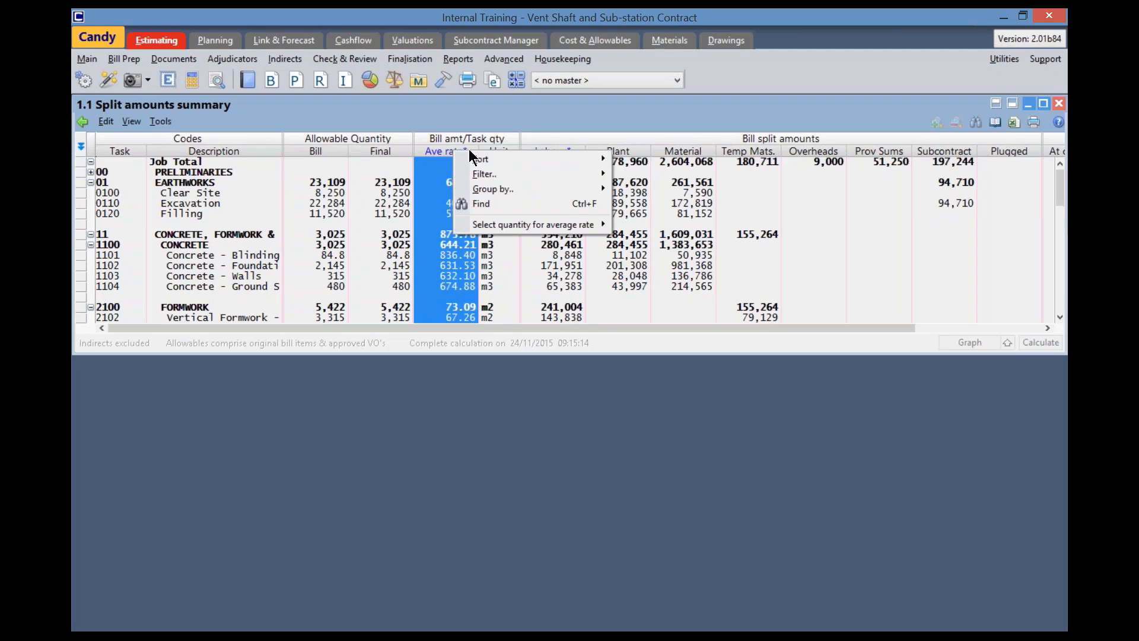
pyautogui.moveTo(480, 224)
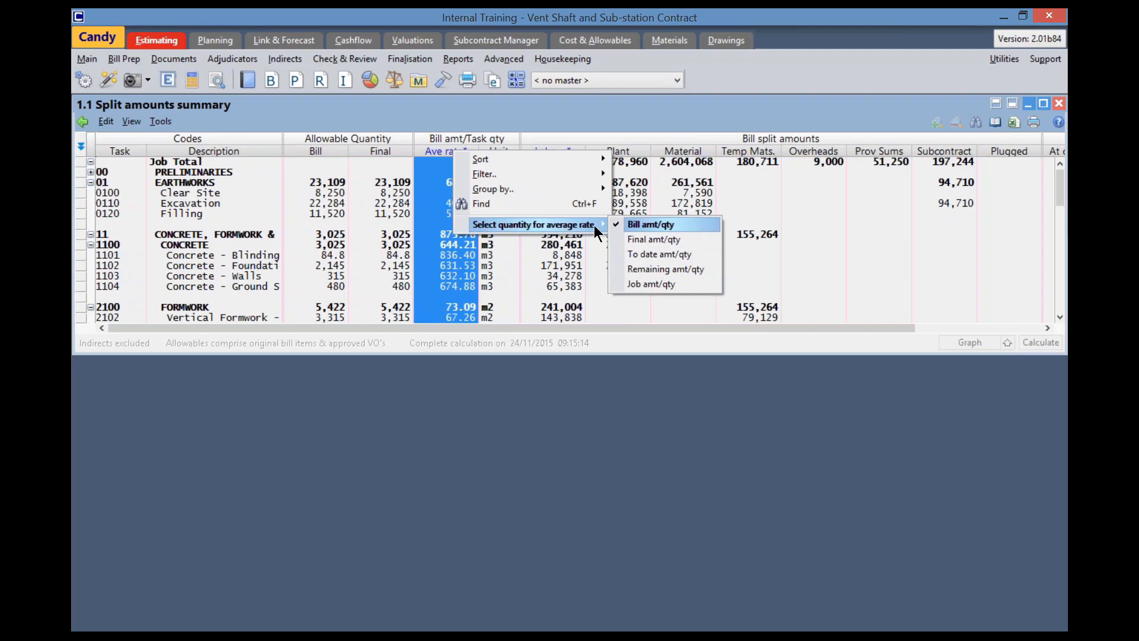
pyautogui.click(605, 132)
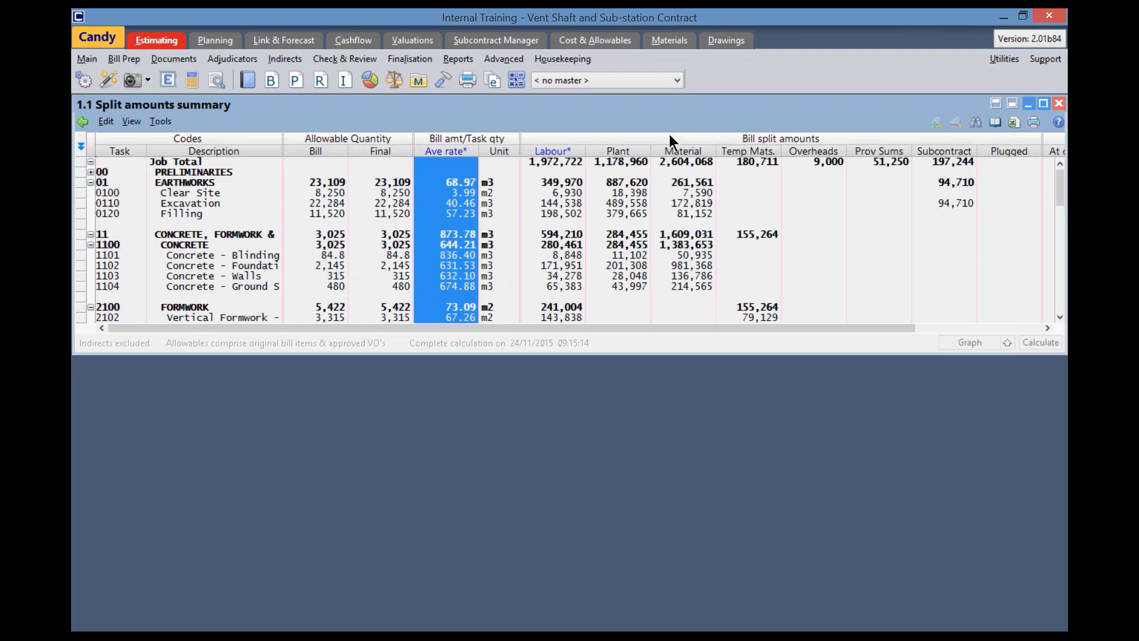
# Show split rates instead of amounts in the bill split columns of the summary
pyautogui.rightClick(560, 154)
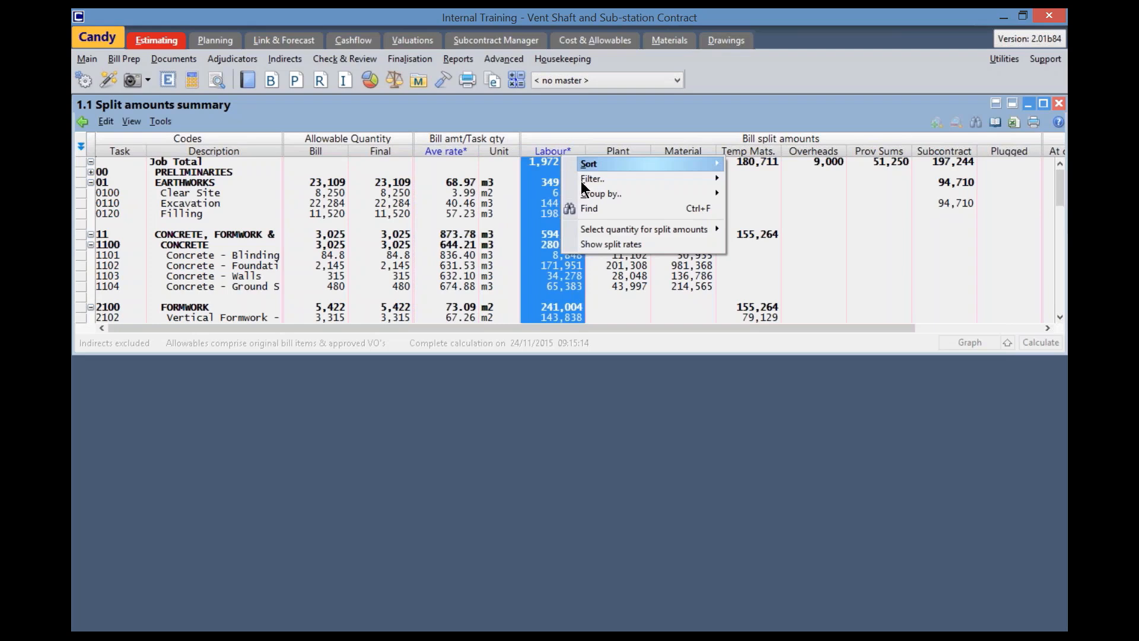
pyautogui.moveTo(587, 229)
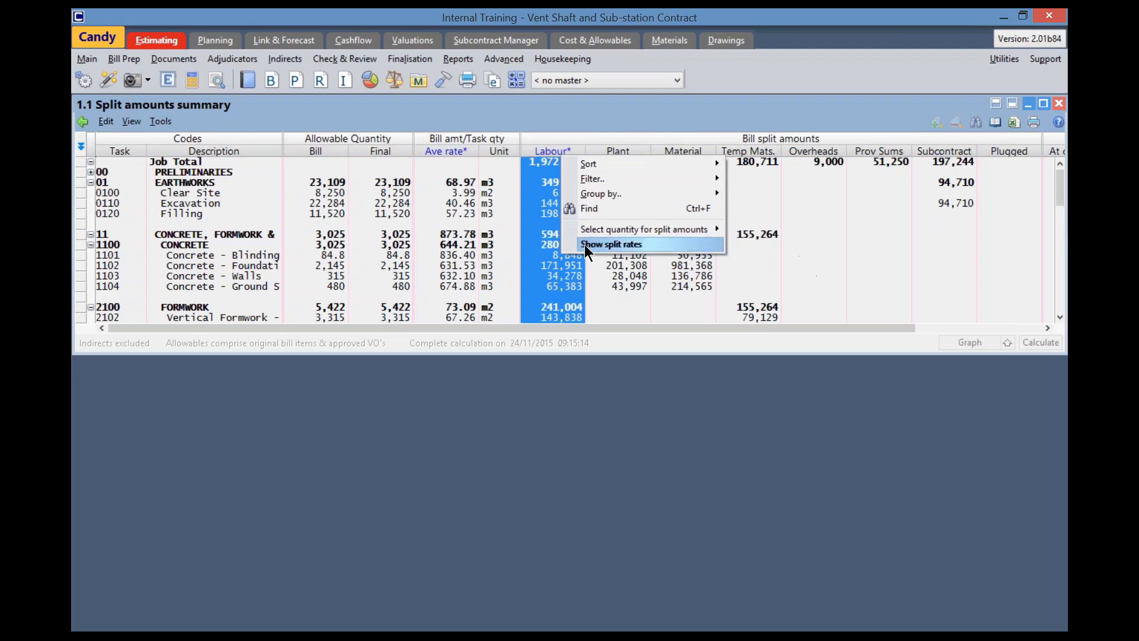
pyautogui.click(653, 244)
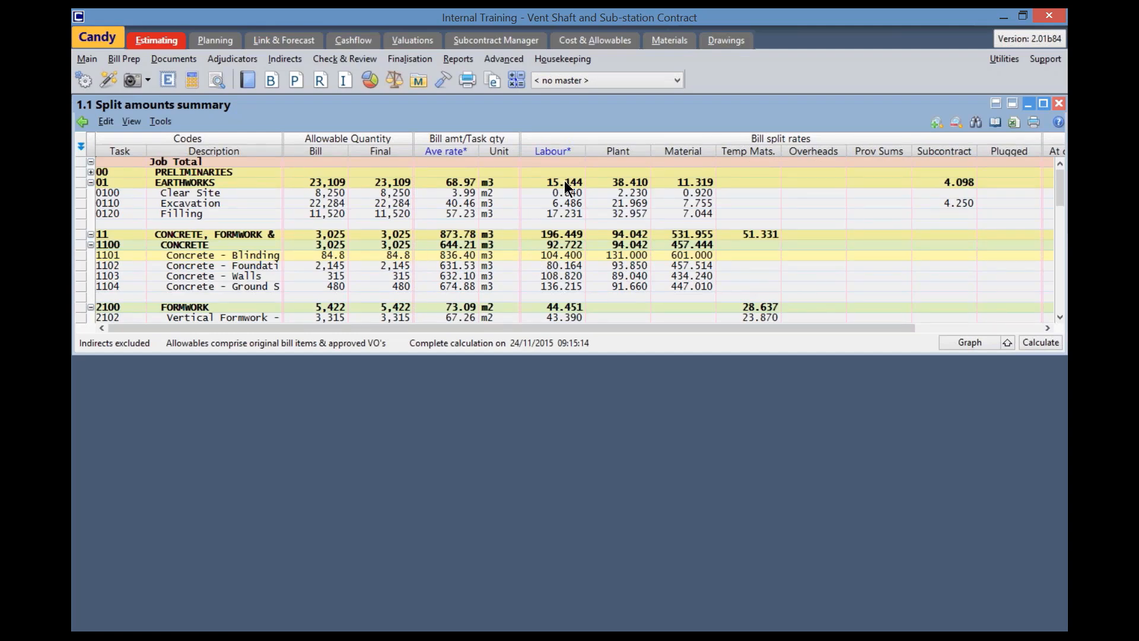
# Switch the bill split columns back to split amounts
pyautogui.click(574, 153)
pyautogui.rightClick(559, 150)
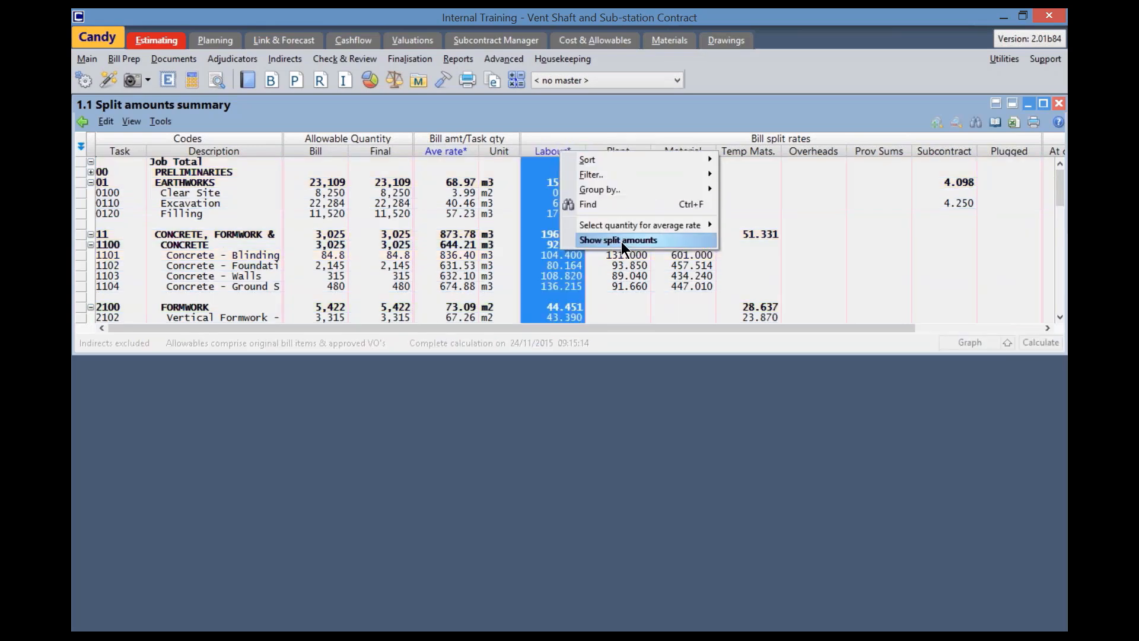
pyautogui.click(662, 239)
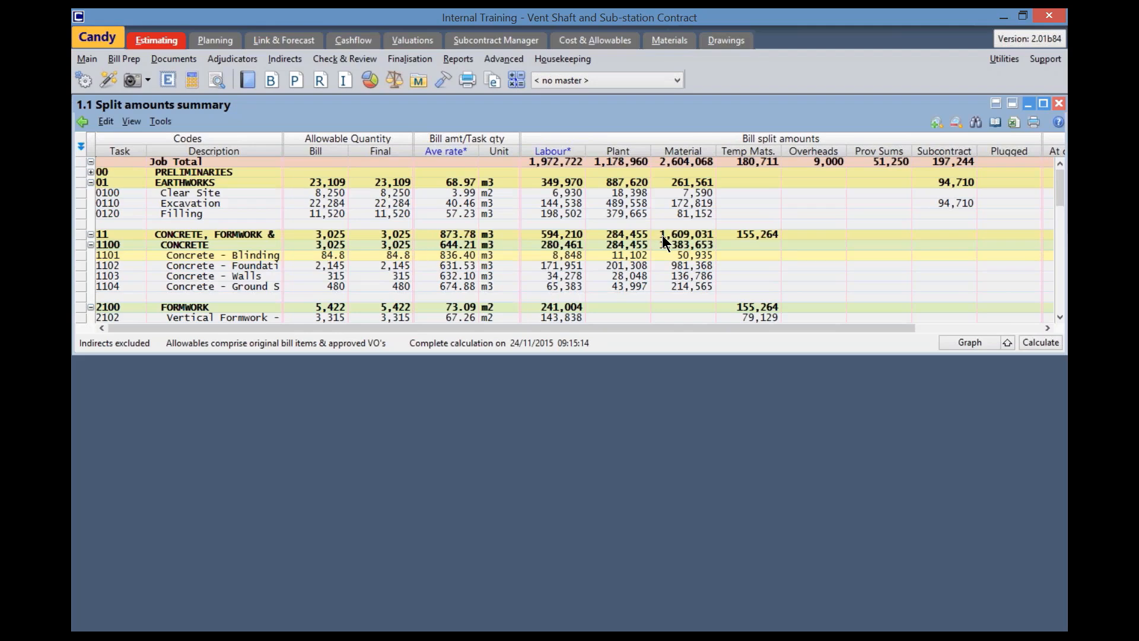
# Open the job analysis document 1.1a Split rate summary alongside the split amounts summary
pyautogui.click(417, 64)
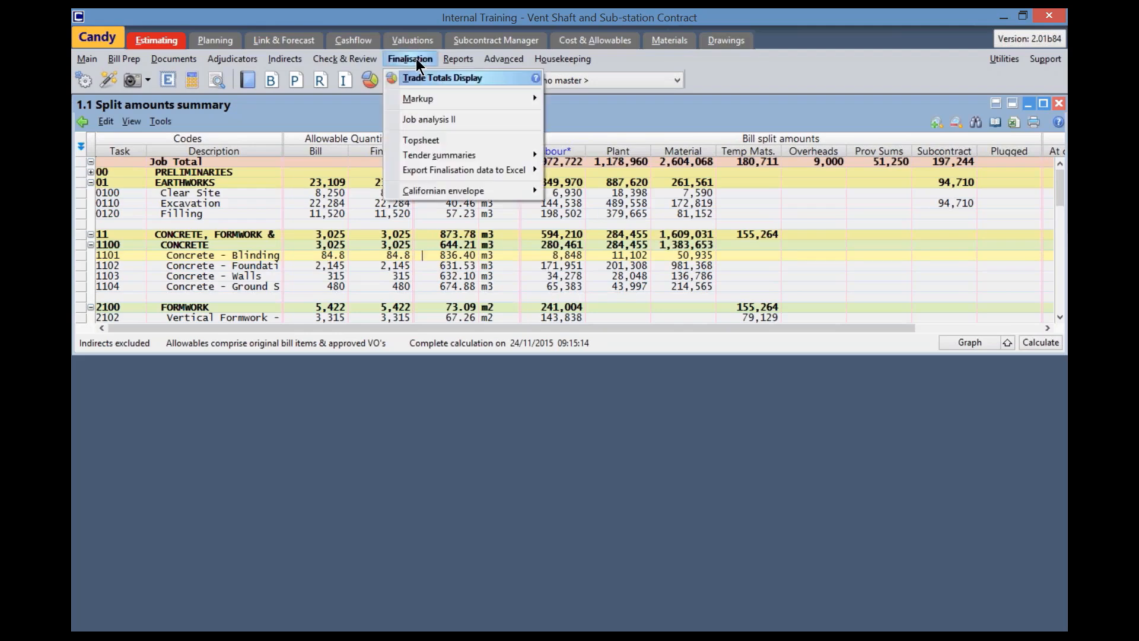
pyautogui.click(435, 122)
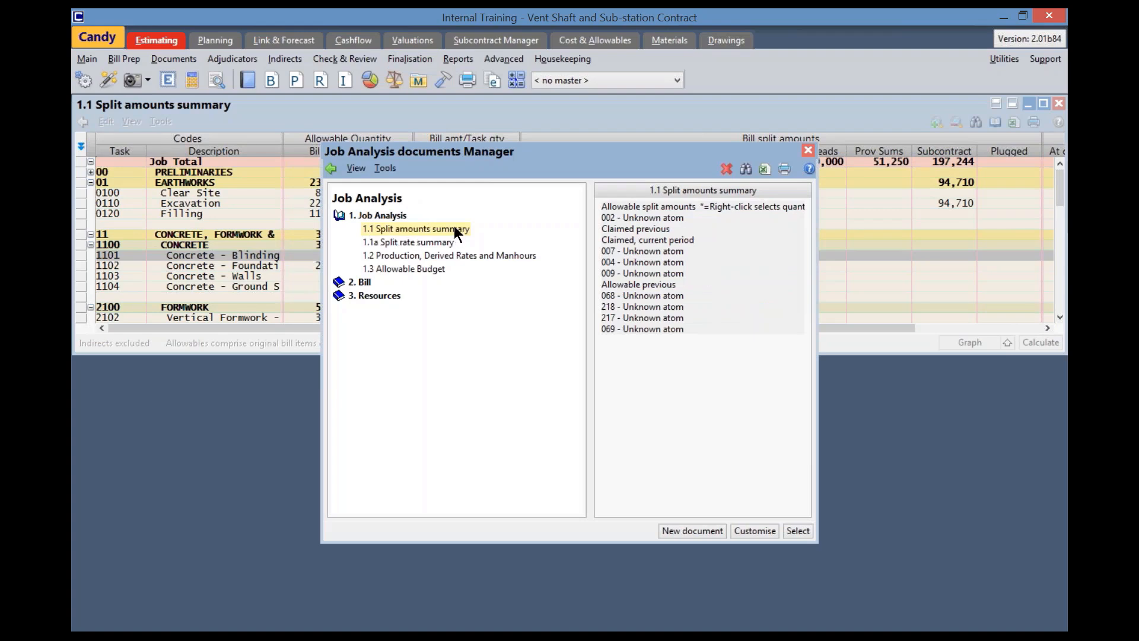
pyautogui.click(439, 243)
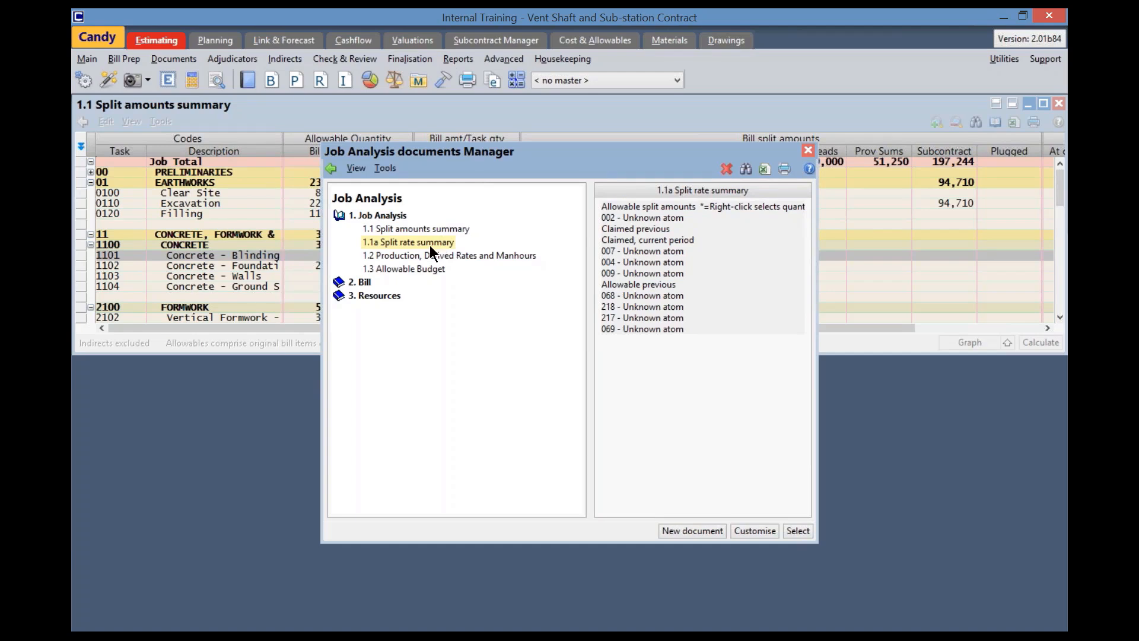
pyautogui.doubleClick(431, 241)
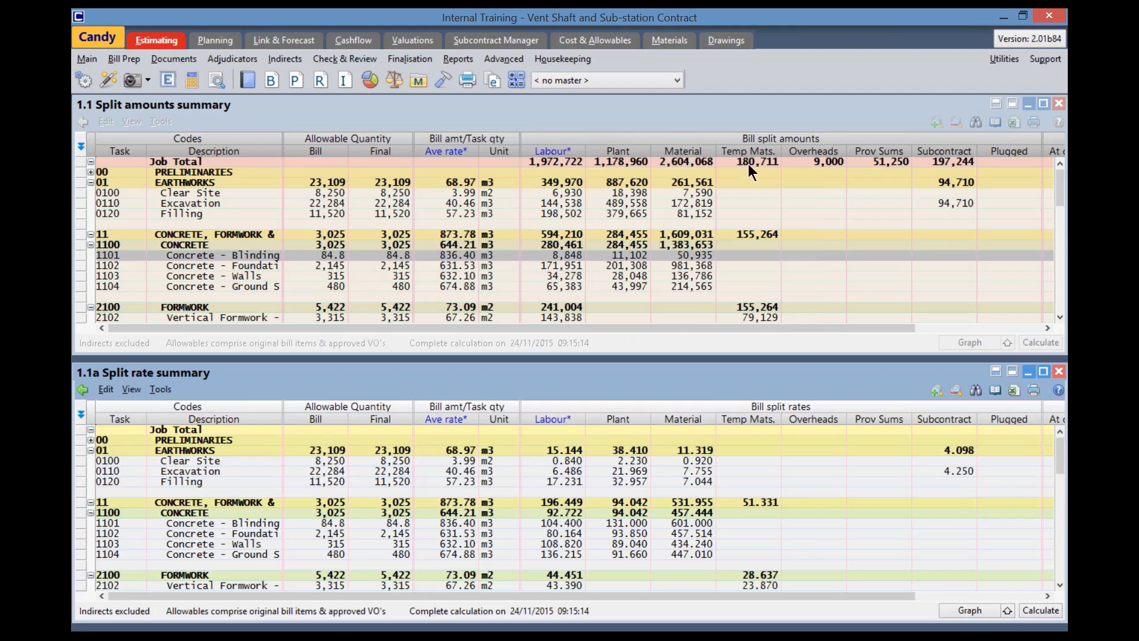
# Compare the concrete tasks' bill split amounts with their bill split rates across the two open summaries
pyautogui.click(747, 140)
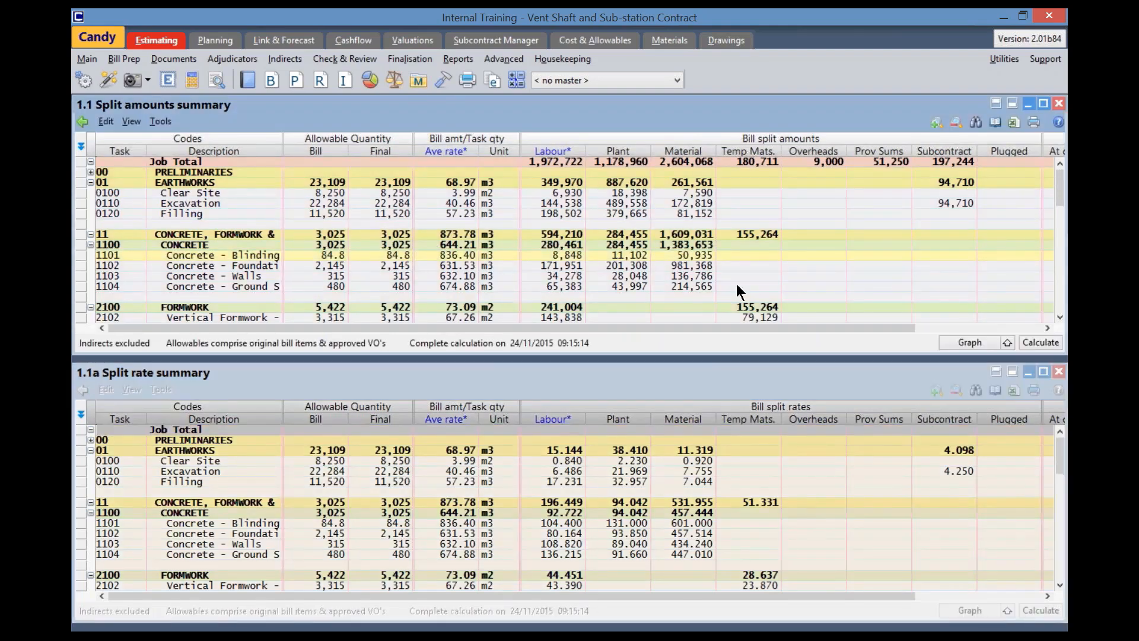
pyautogui.click(741, 404)
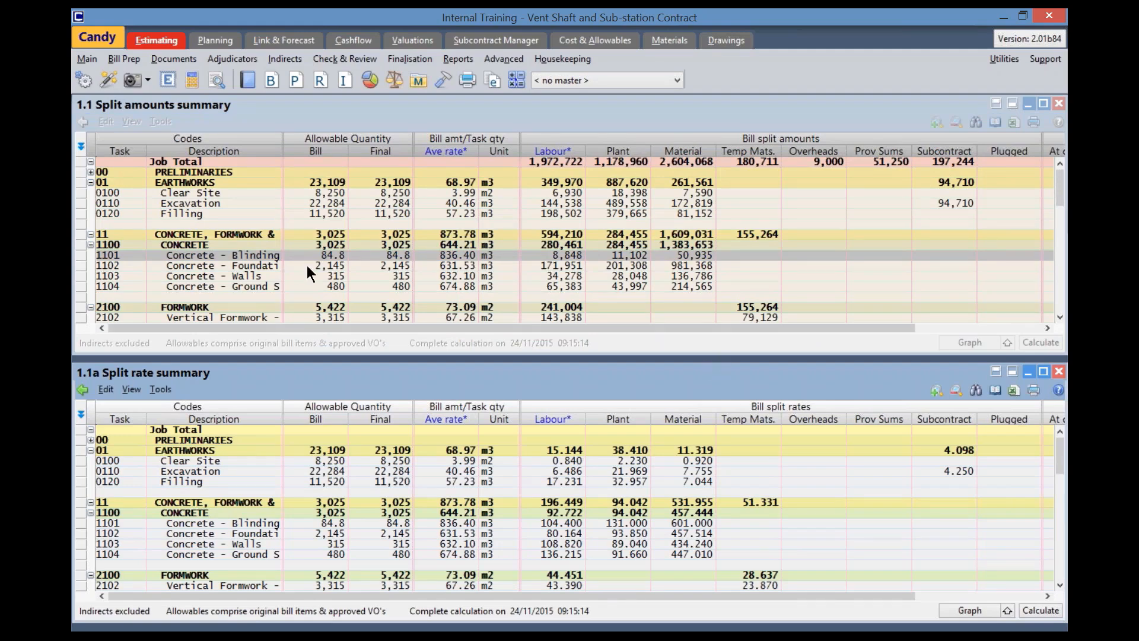
pyautogui.click(523, 255)
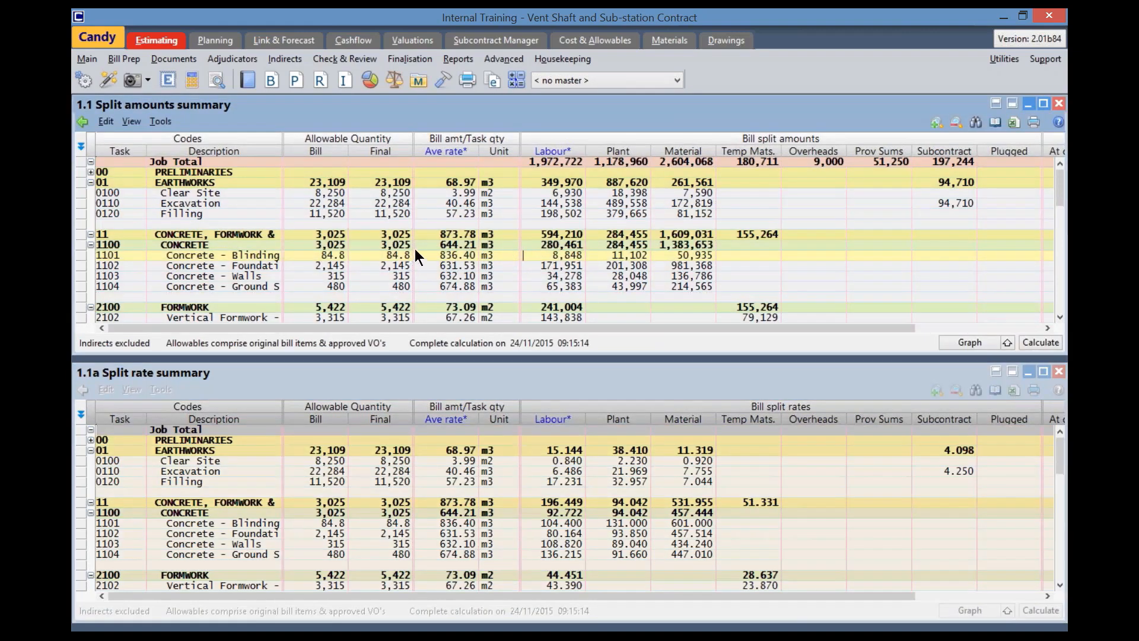
pyautogui.click(529, 513)
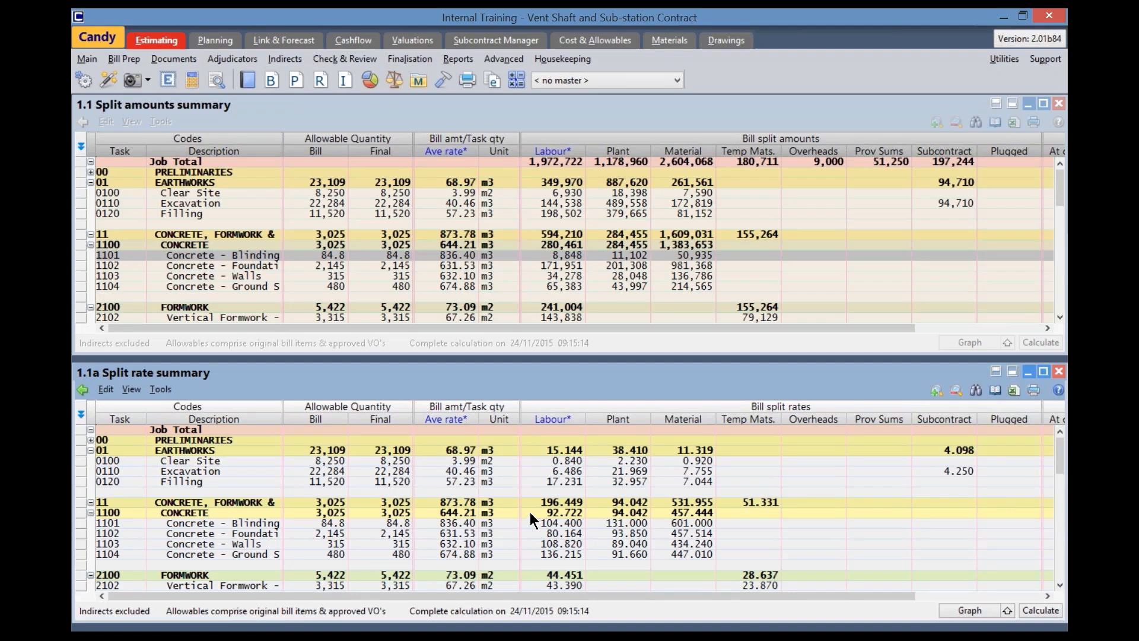
# Close both summaries and open the job analysis document 1.2 Production, Derived Rates and Manhours
pyautogui.click(101, 79)
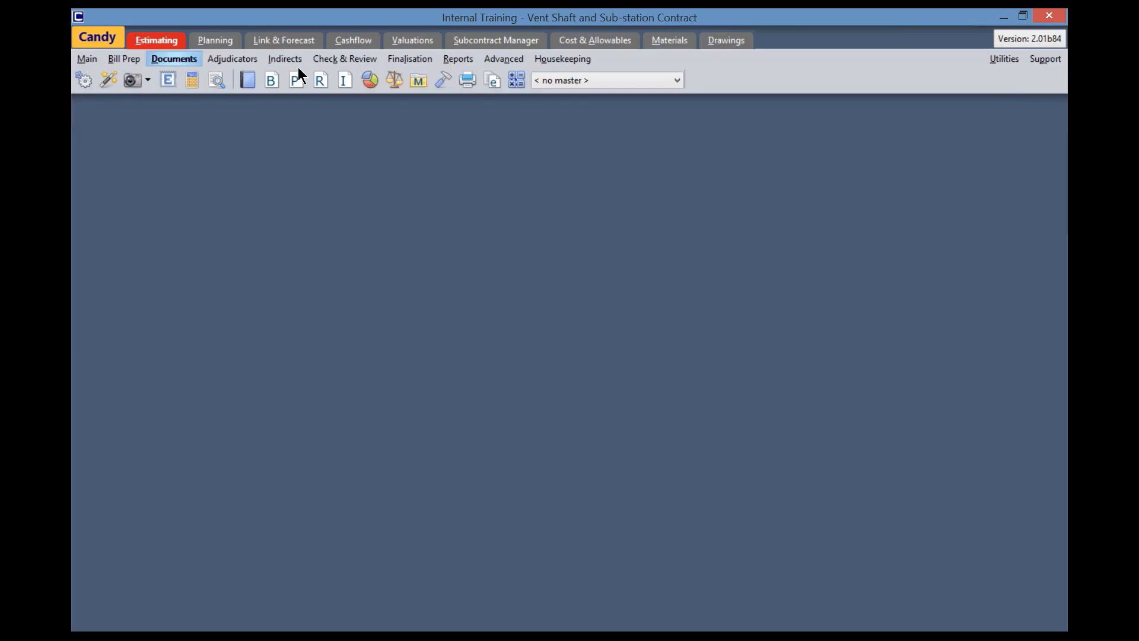
pyautogui.click(411, 60)
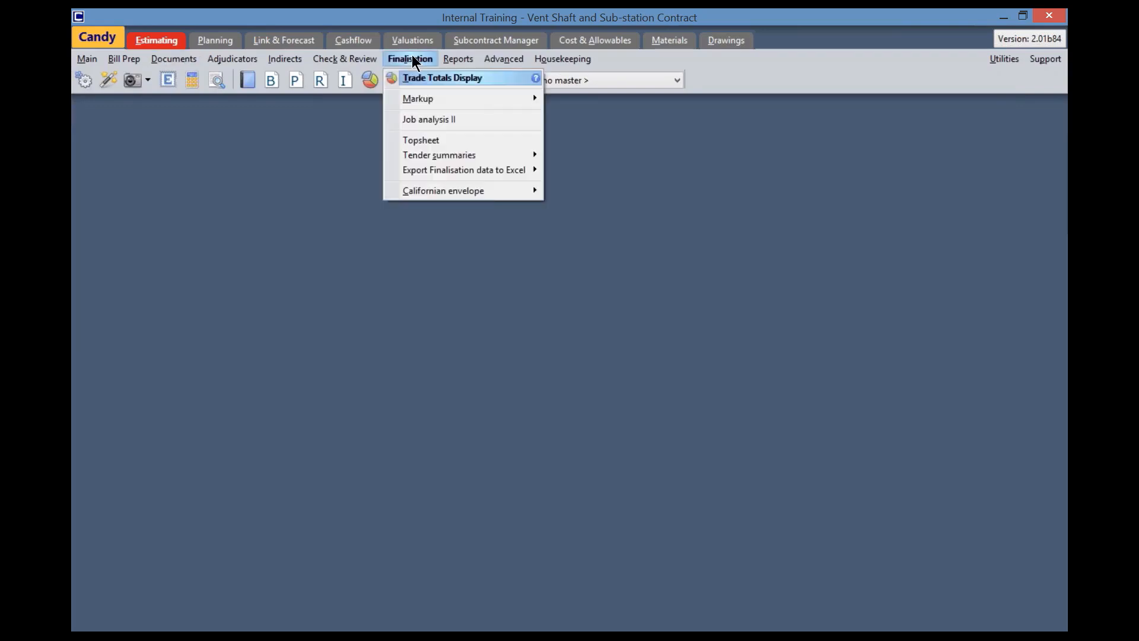
pyautogui.click(435, 119)
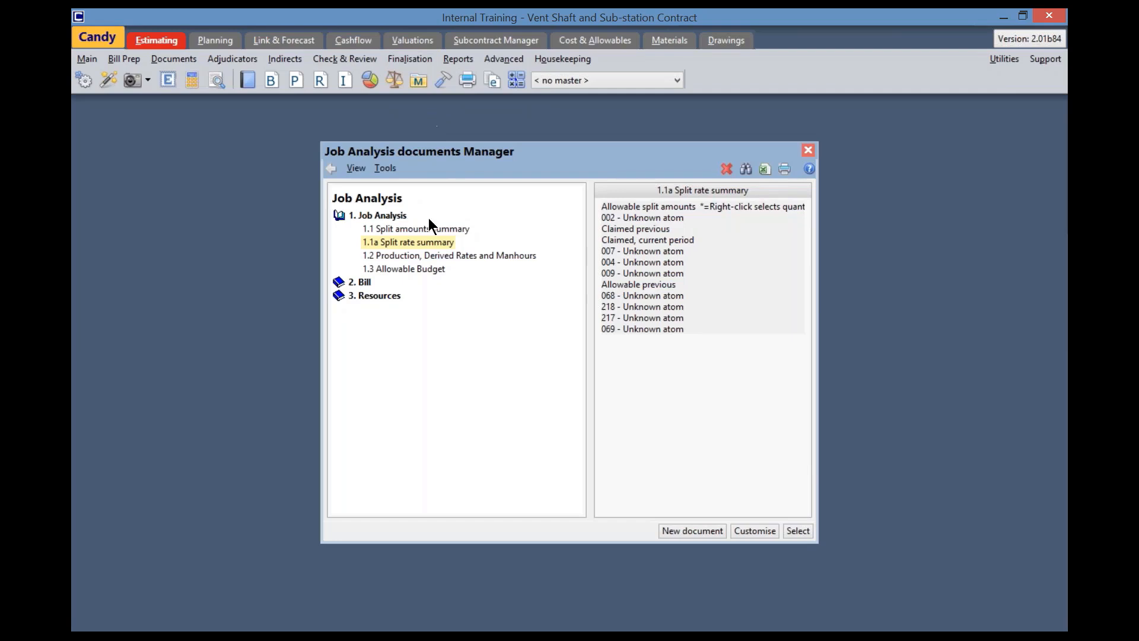
pyautogui.click(424, 256)
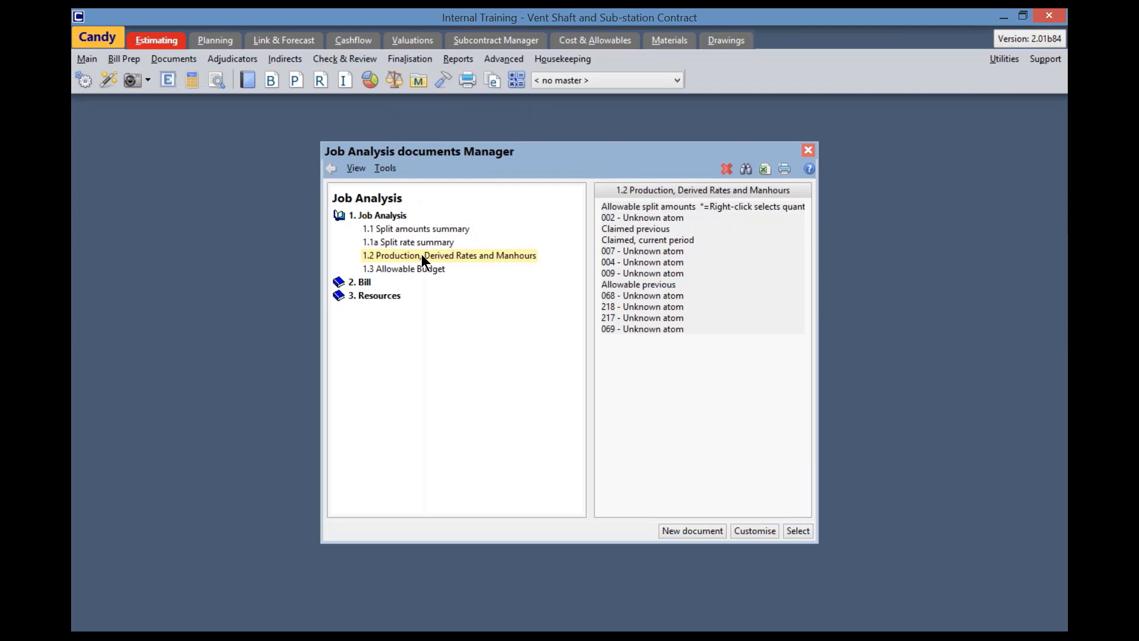
pyautogui.doubleClick(421, 255)
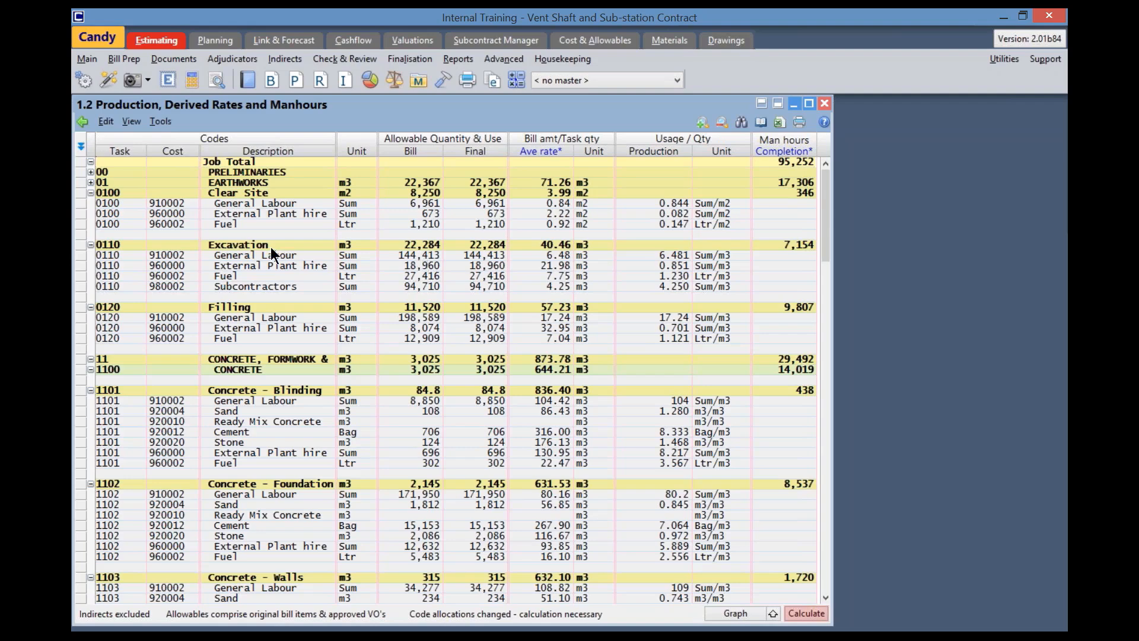
# Collapse all headings, then expand task 1101 Concrete - Blinding to examine its resource quantities, rates and production, and collapse it again
pyautogui.click(129, 121)
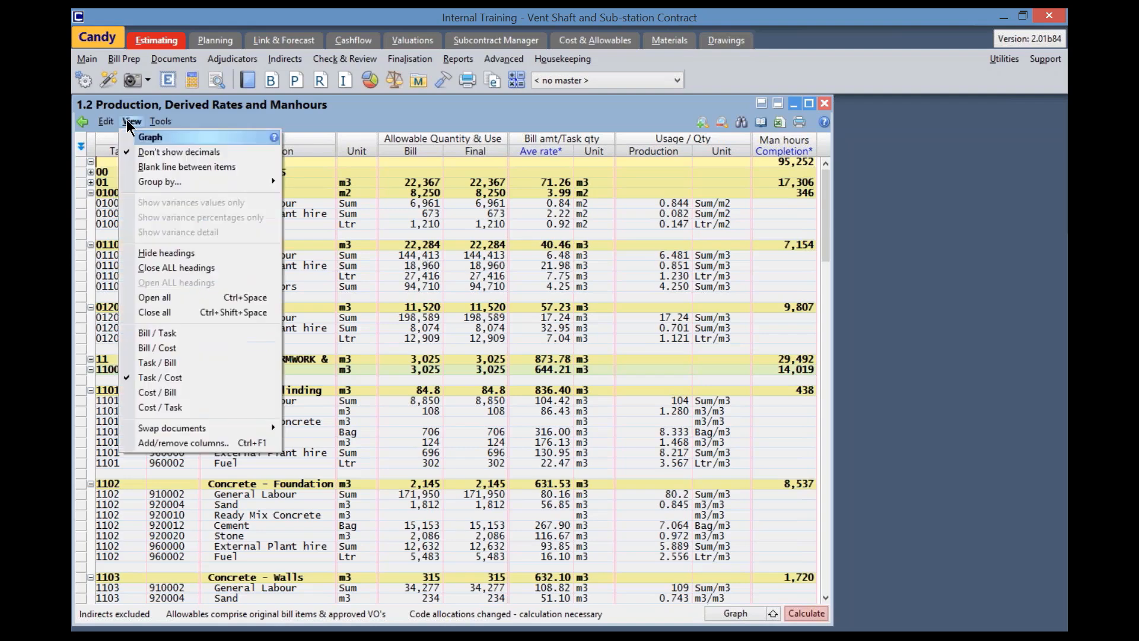
pyautogui.click(162, 264)
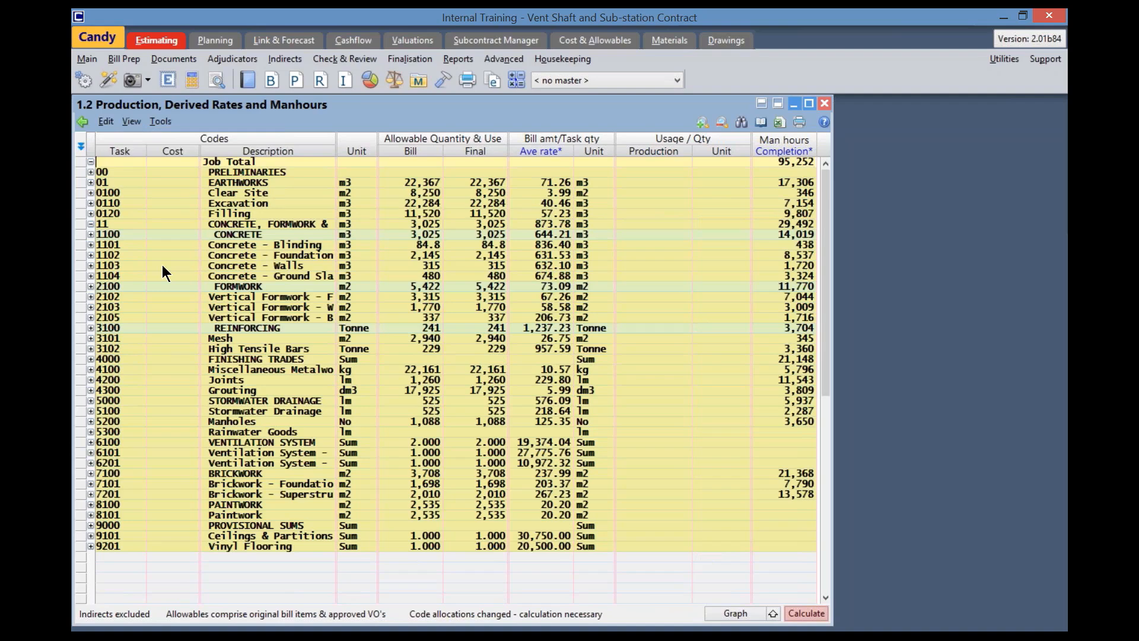
pyautogui.click(122, 243)
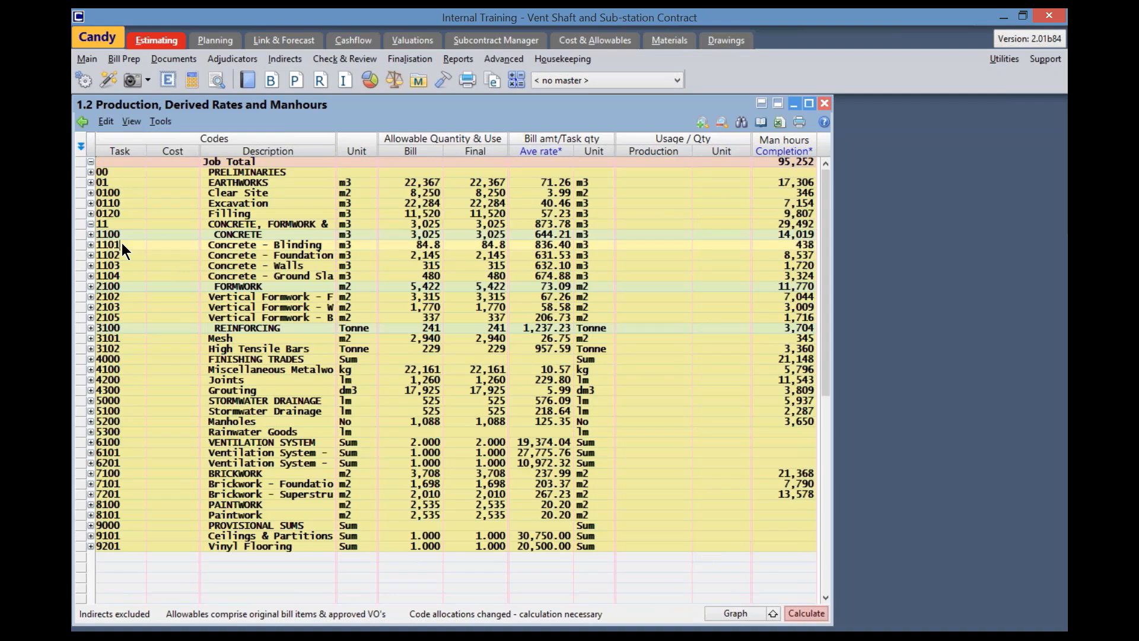
pyautogui.click(89, 244)
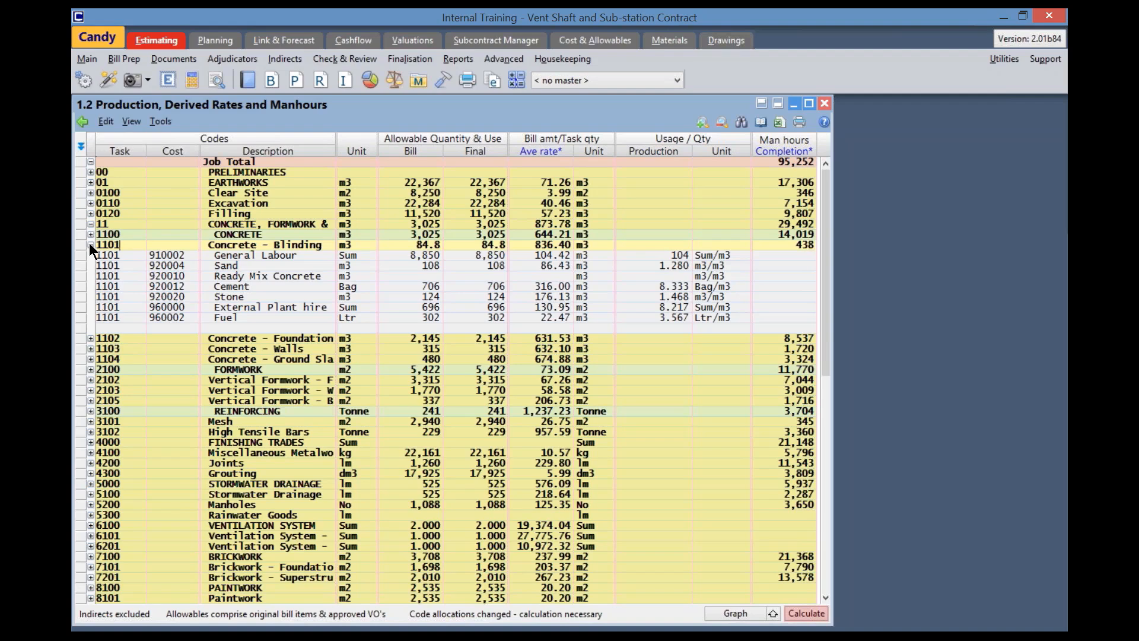
pyautogui.click(390, 253)
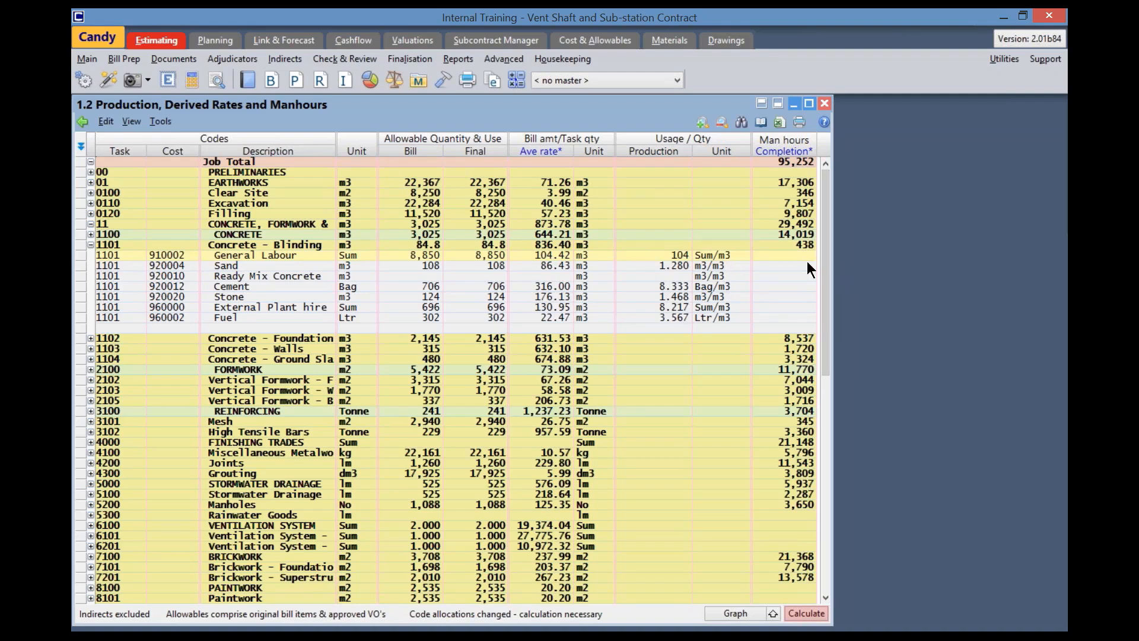
pyautogui.click(91, 245)
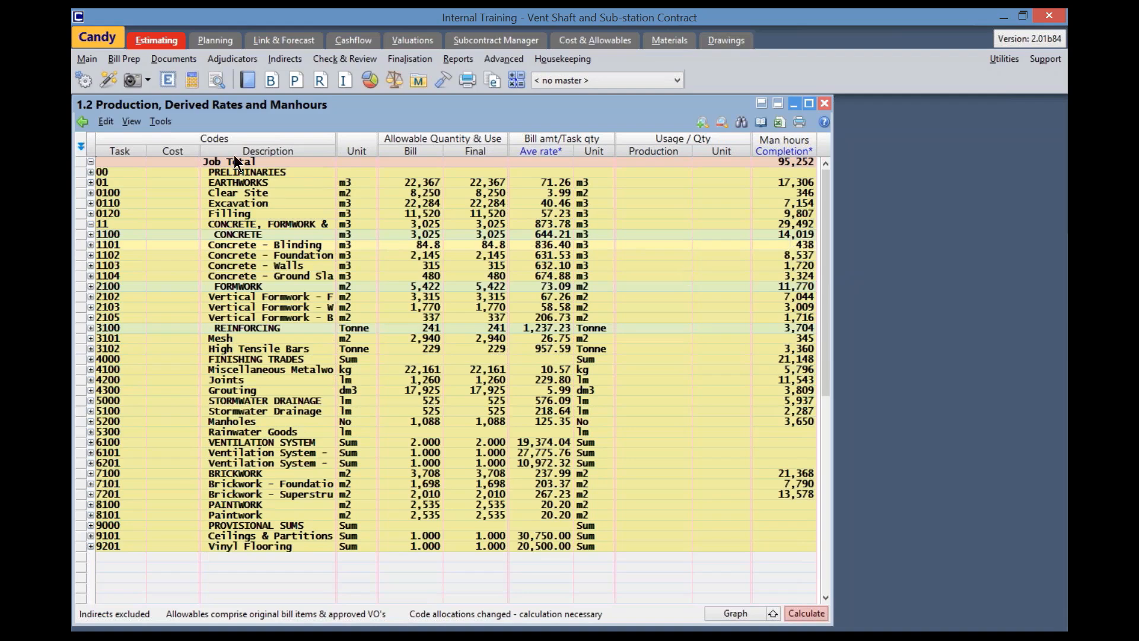
# Close the document and customise the Project Codes Production Rates (29) report for all task codes on all pages, based on Bill Quantity
pyautogui.click(107, 82)
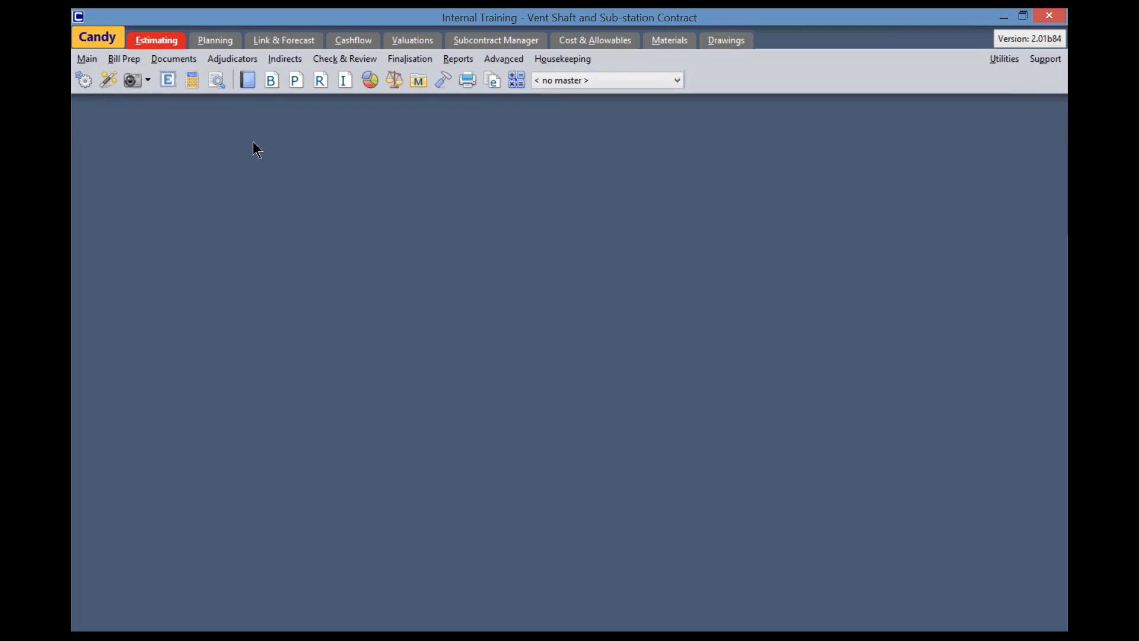
pyautogui.click(467, 81)
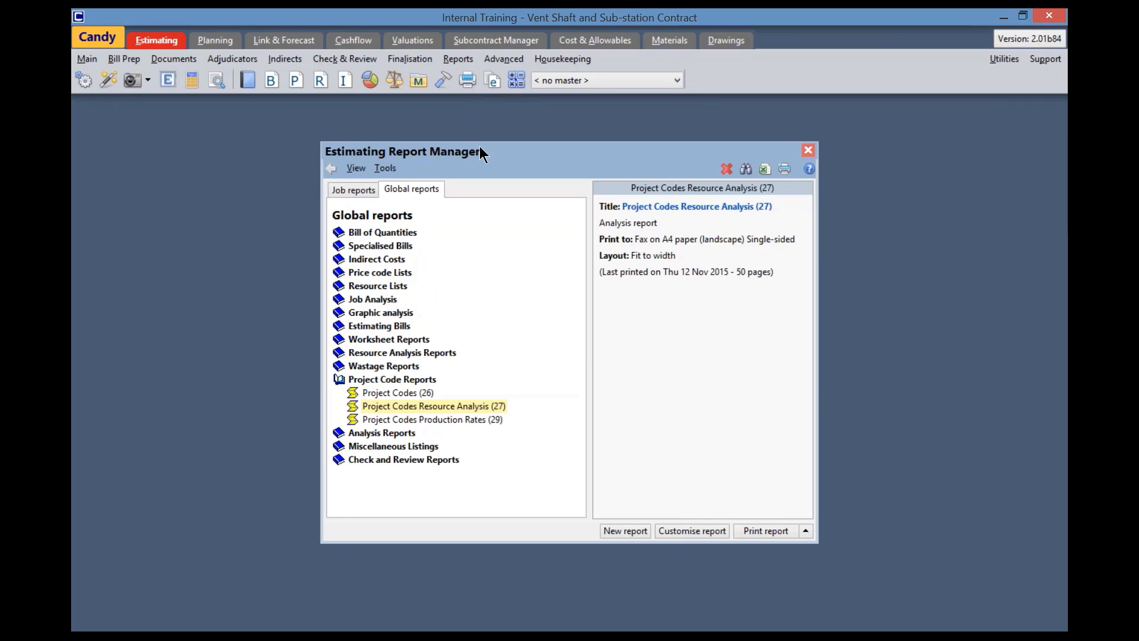
pyautogui.click(424, 421)
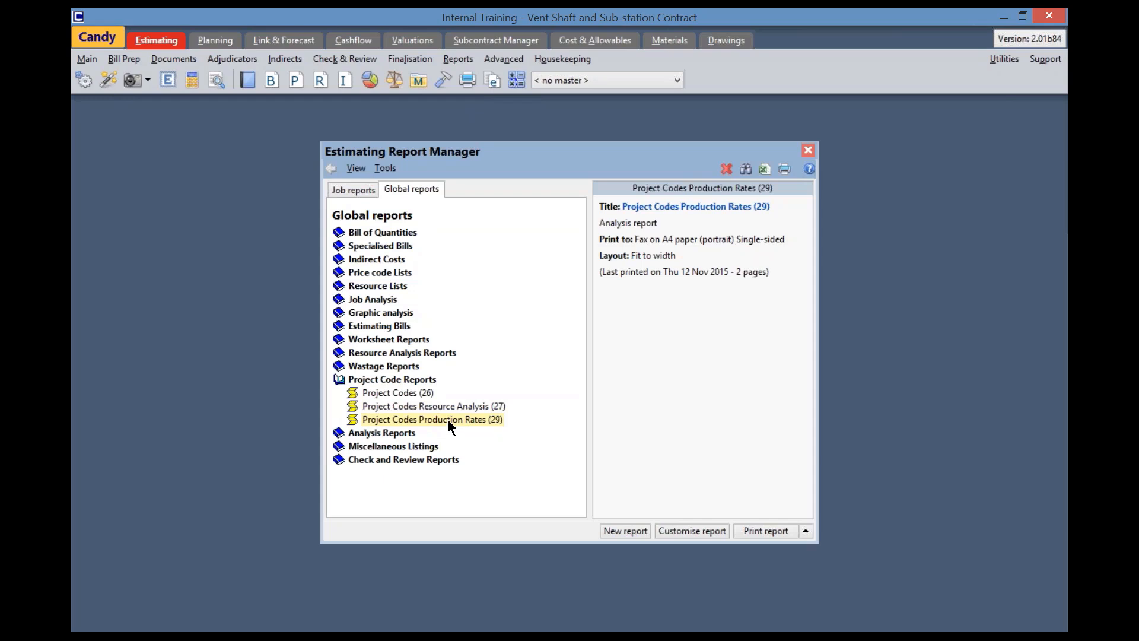
pyautogui.click(693, 529)
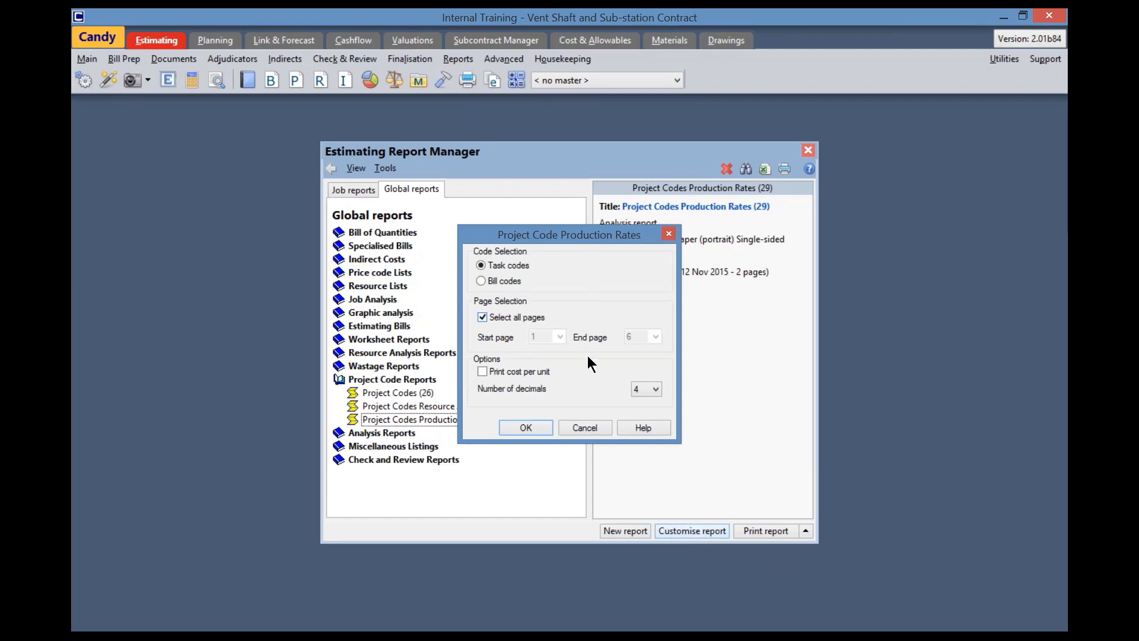
pyautogui.click(525, 427)
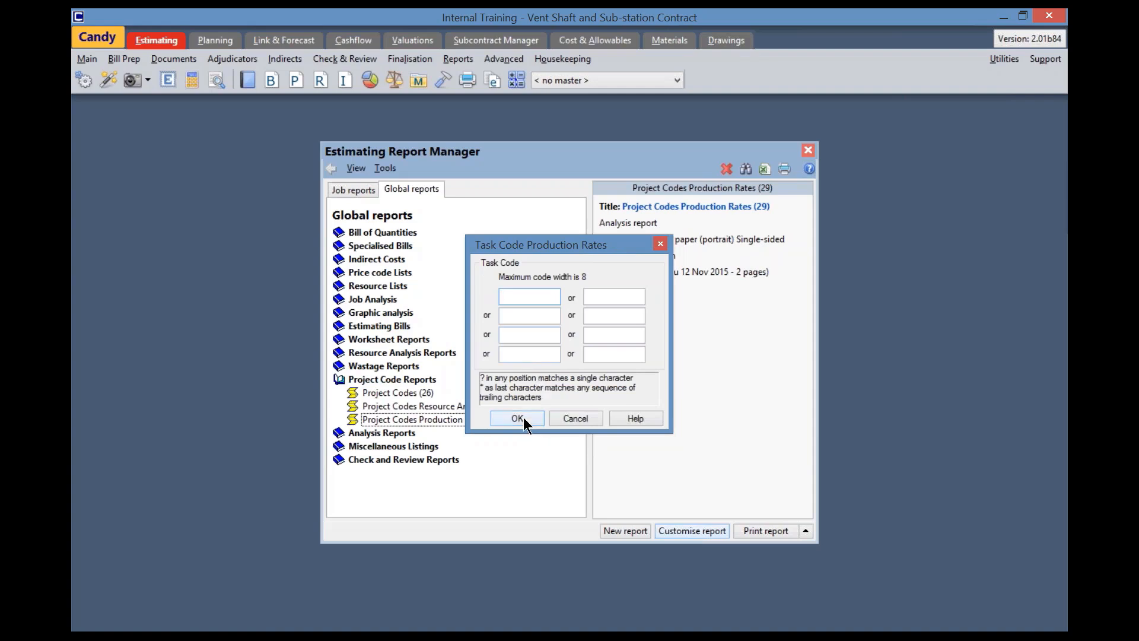
pyautogui.click(523, 420)
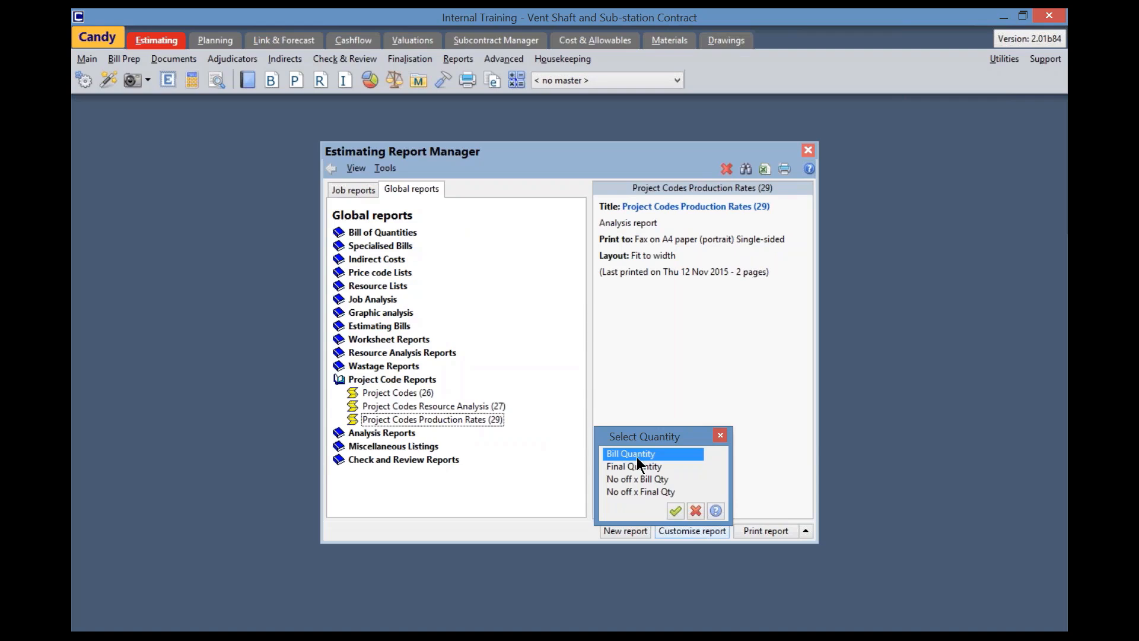
pyautogui.click(674, 511)
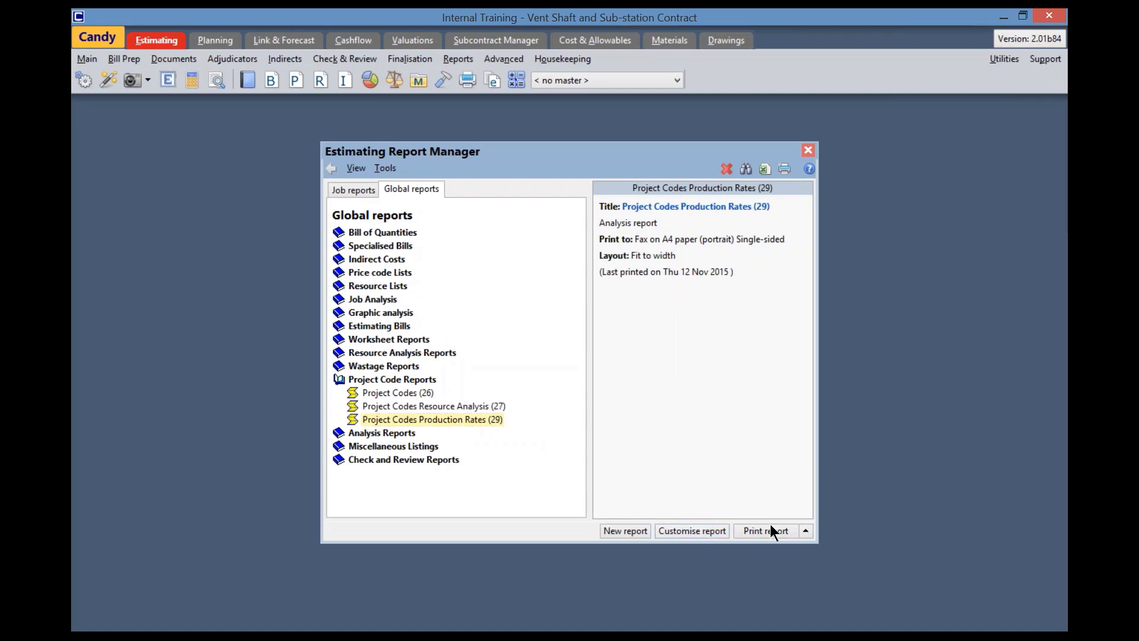
# Preview the Project Codes Production Rates report and examine the man hours and production rates for each task code
pyautogui.click(805, 528)
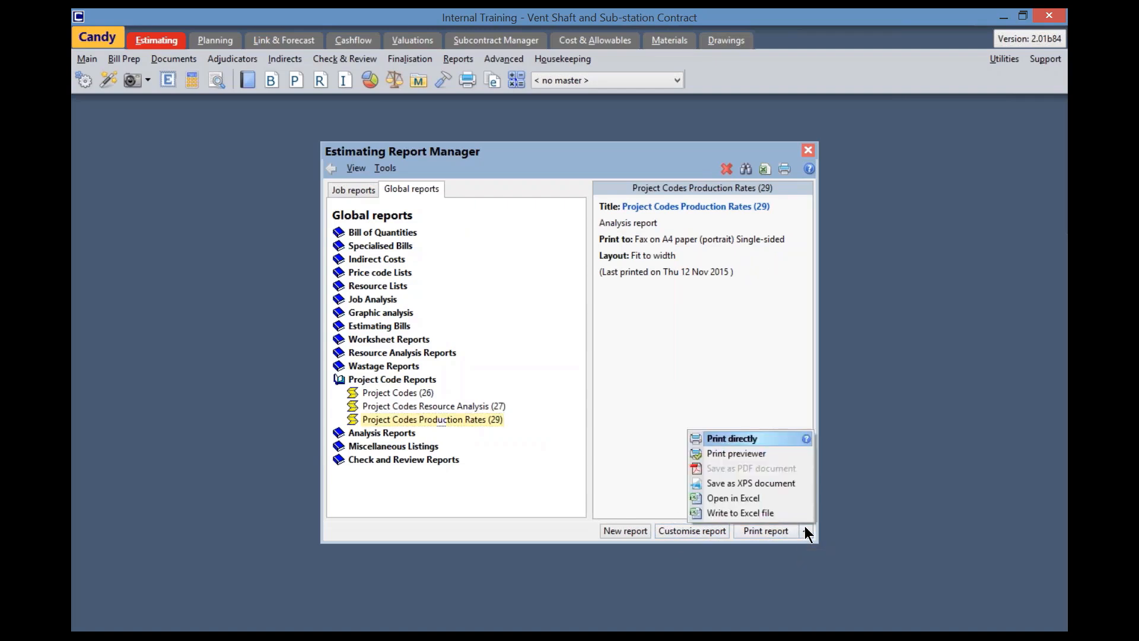
pyautogui.click(761, 452)
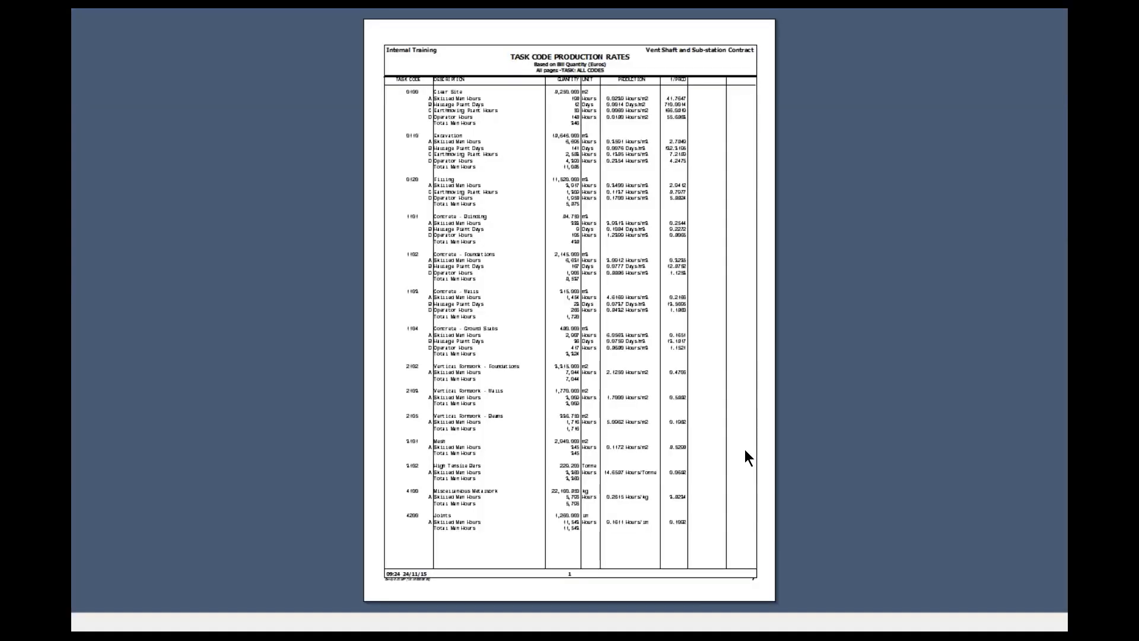
pyautogui.scroll(5, 745, 450)
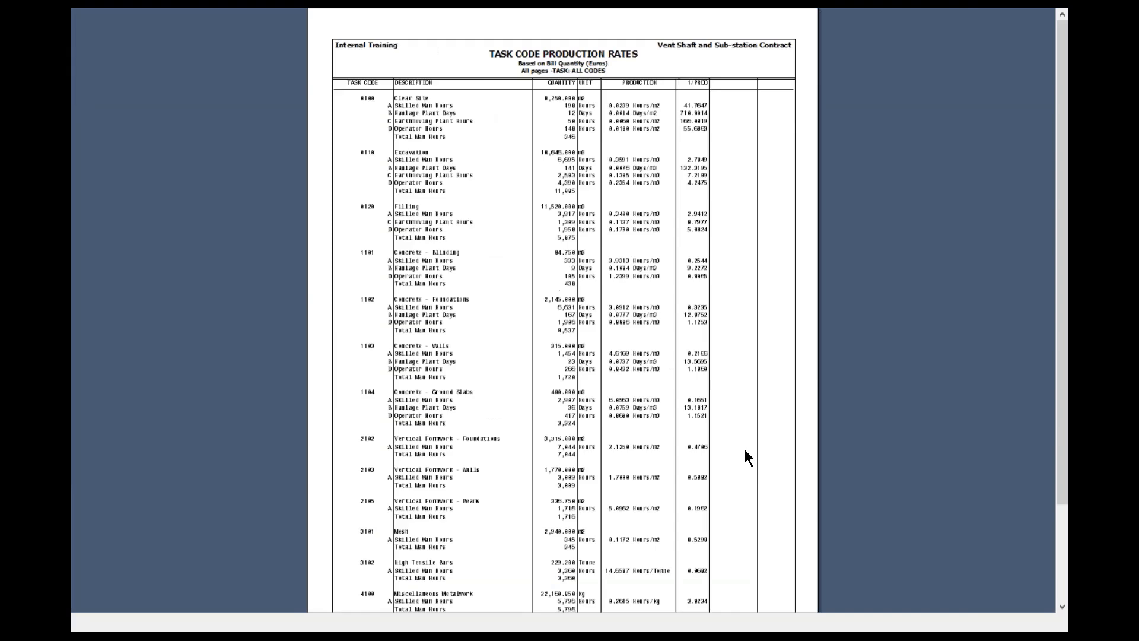
pyautogui.scroll(1, 745, 450)
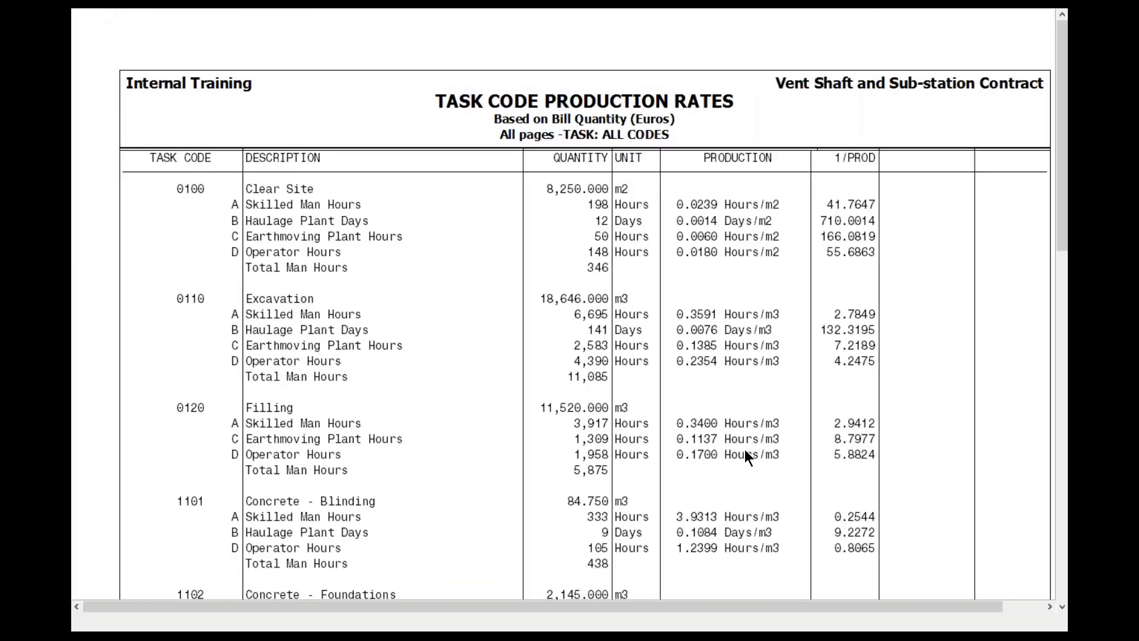
pyautogui.scroll(1, 745, 450)
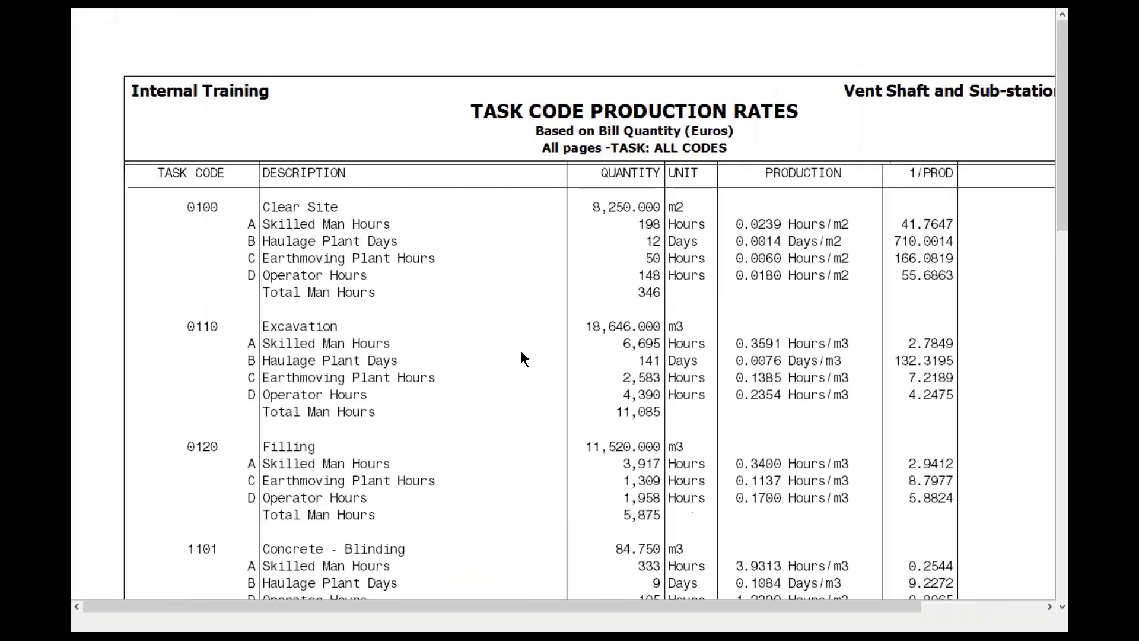
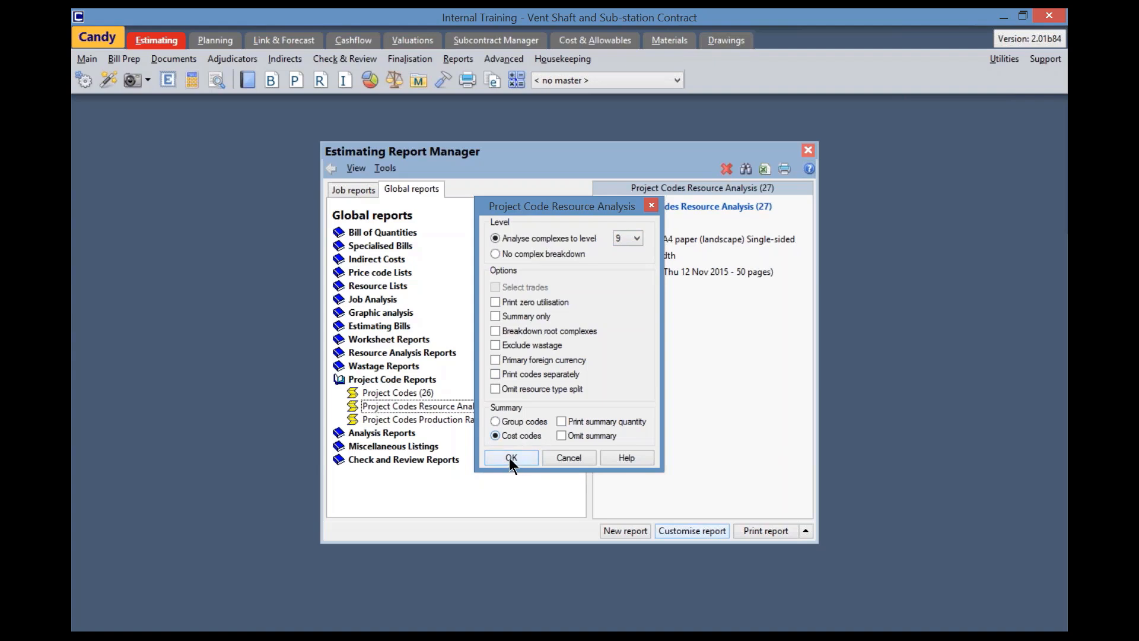
# Customise the Project Codes Resource Analysis (27) report to level 9 with a cost code summary, based on Bill Quantity for all task codes
pyautogui.click(512, 458)
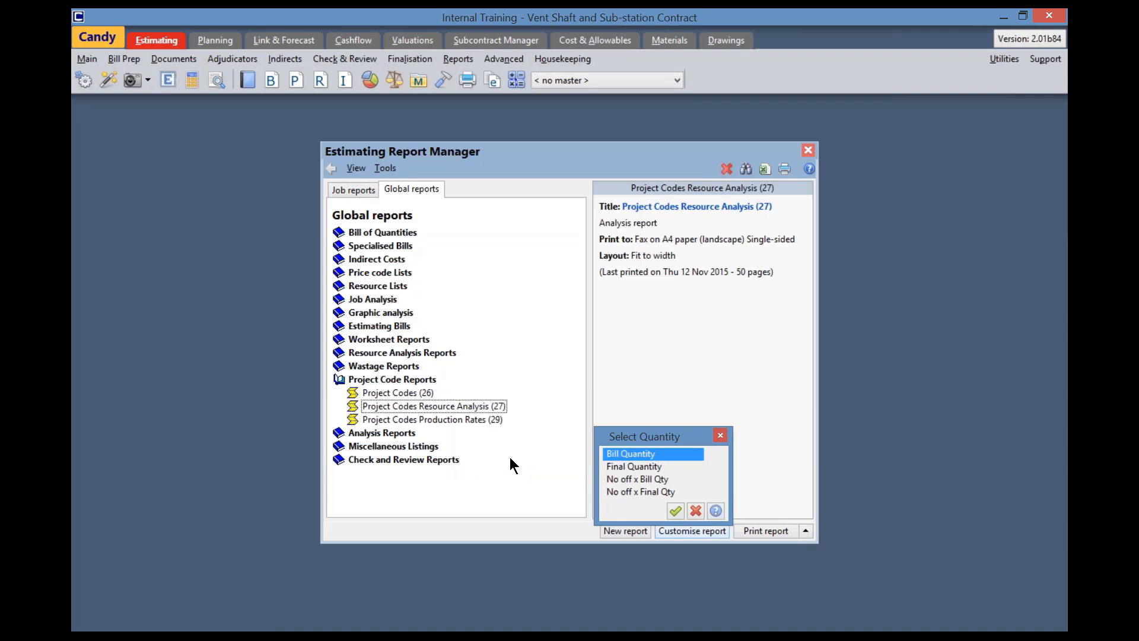
pyautogui.click(676, 511)
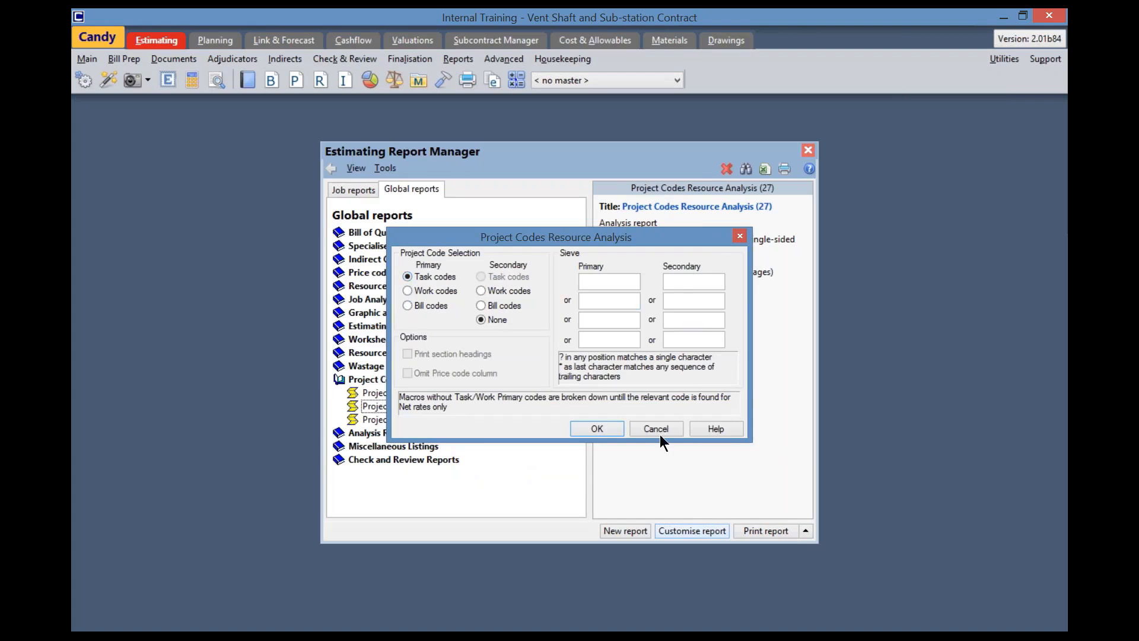
pyautogui.click(596, 428)
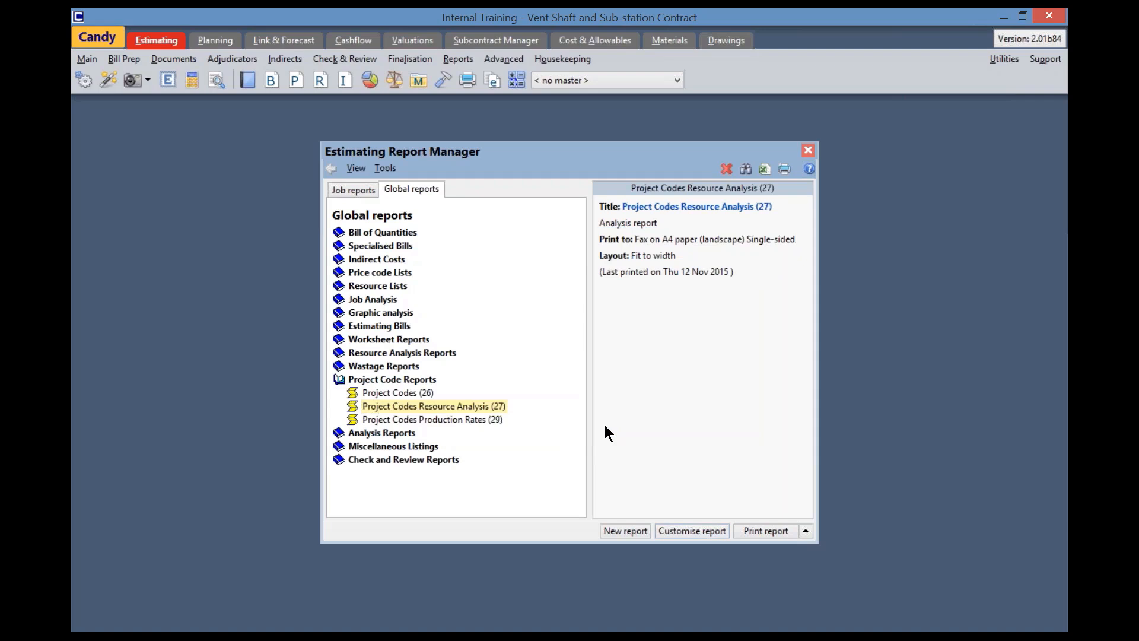
# Preview the combined resource analysis, examine its broken-down complexes, root complex resources and simple resources across the pages, and close the preview
pyautogui.click(806, 531)
pyautogui.click(735, 453)
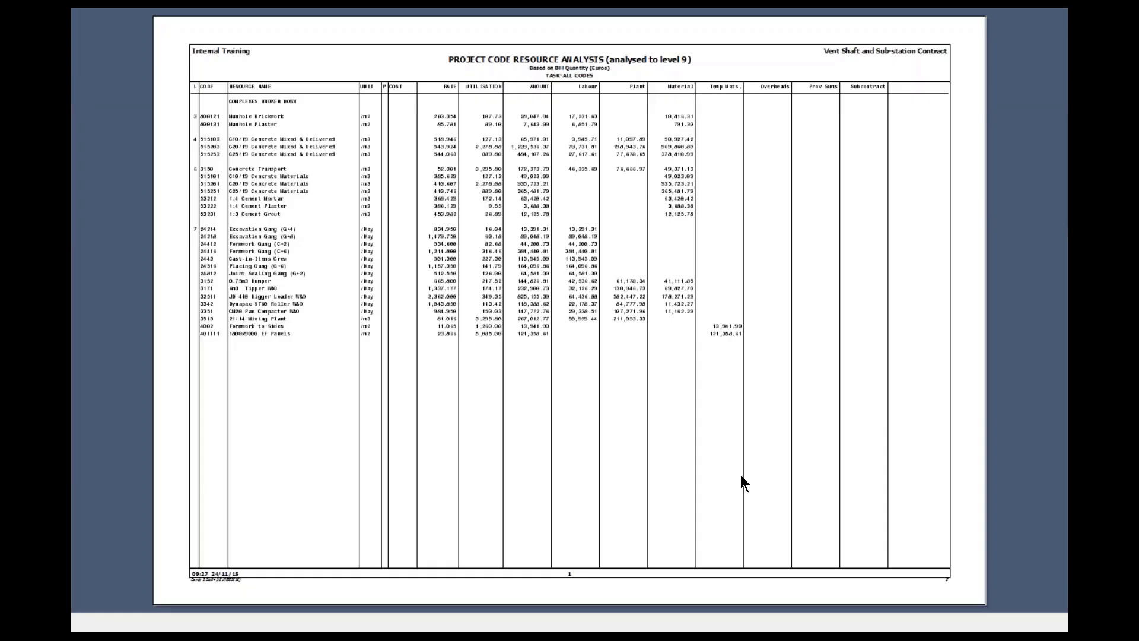
pyautogui.click(463, 481)
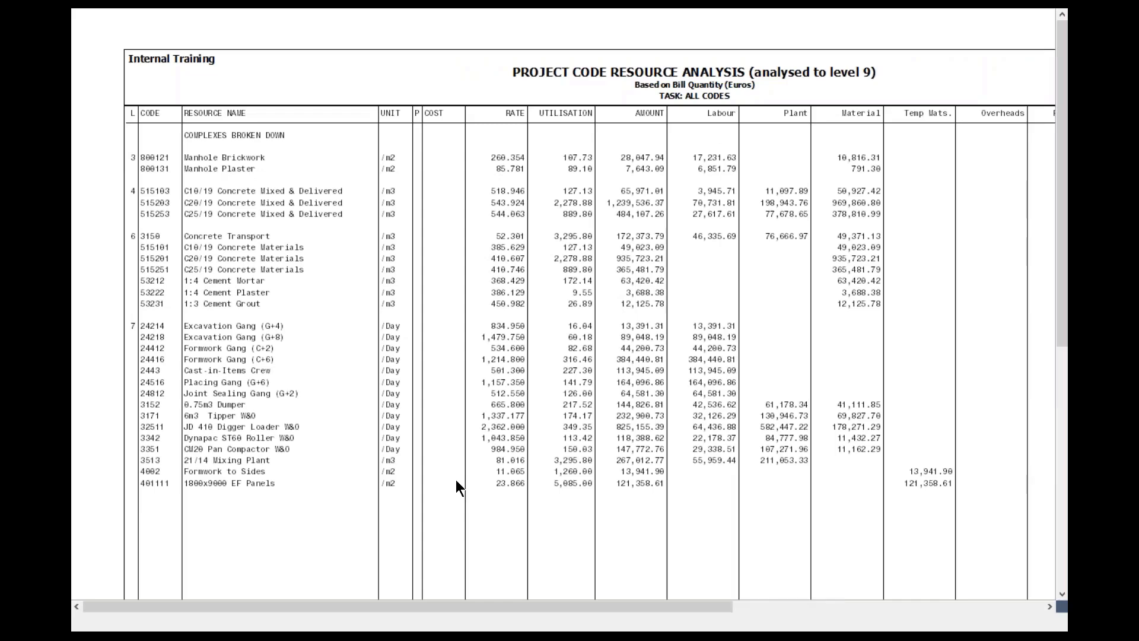
pyautogui.click(457, 481)
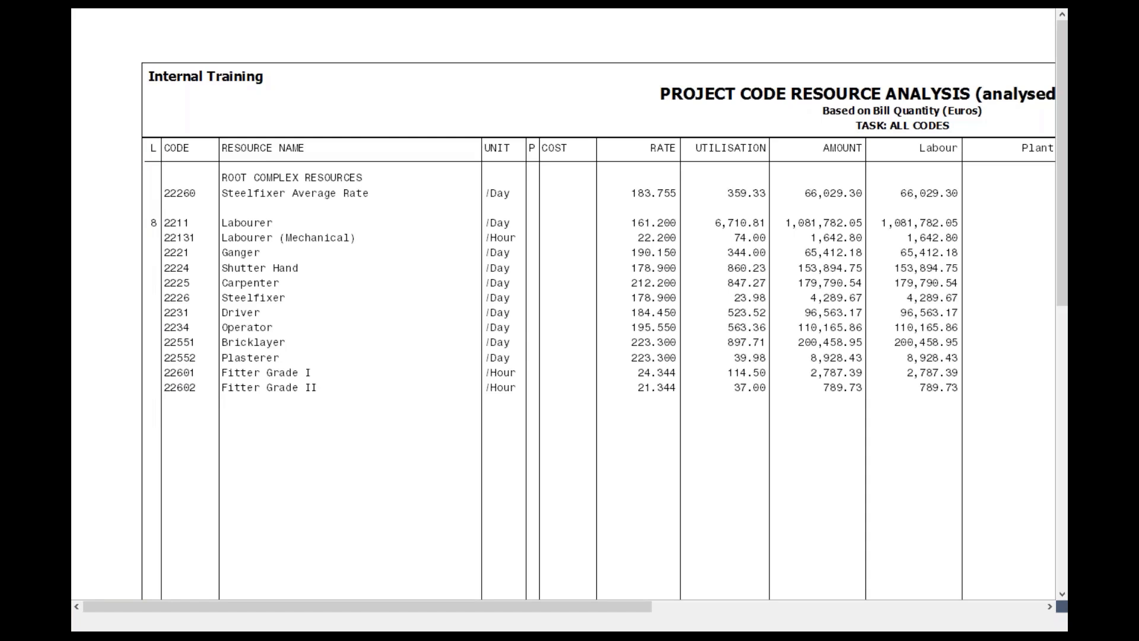
pyautogui.press('pagedown')
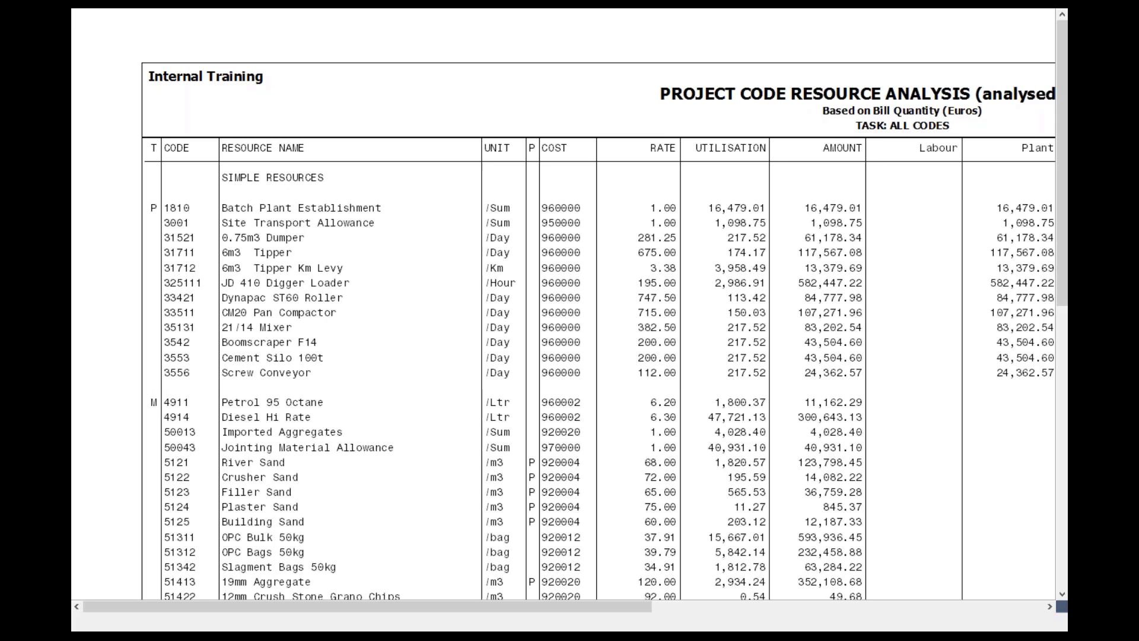
pyautogui.press('pagedown')
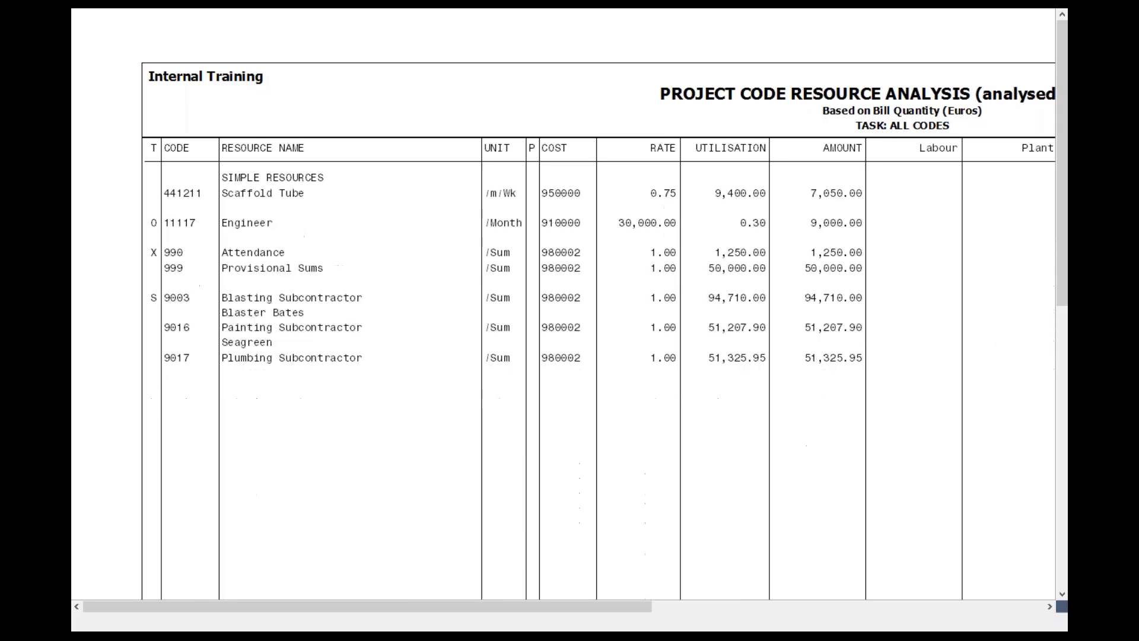
pyautogui.press('pagedown')
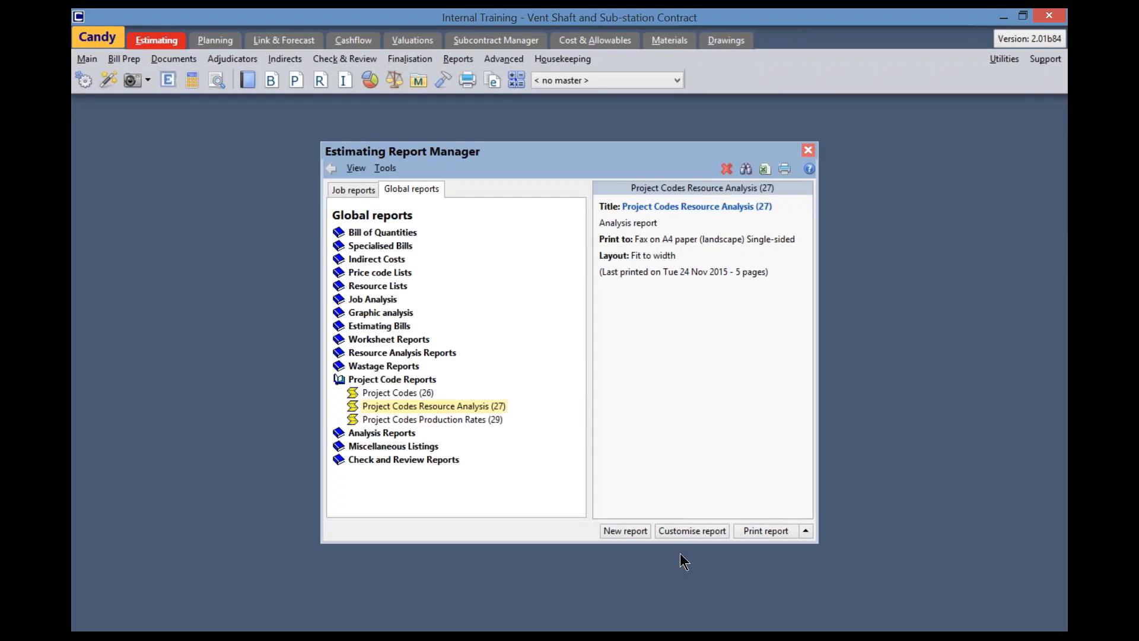
# Customise the resource analysis report to print codes separately, keeping Bill Quantity and task codes as the primary selection
pyautogui.click(701, 532)
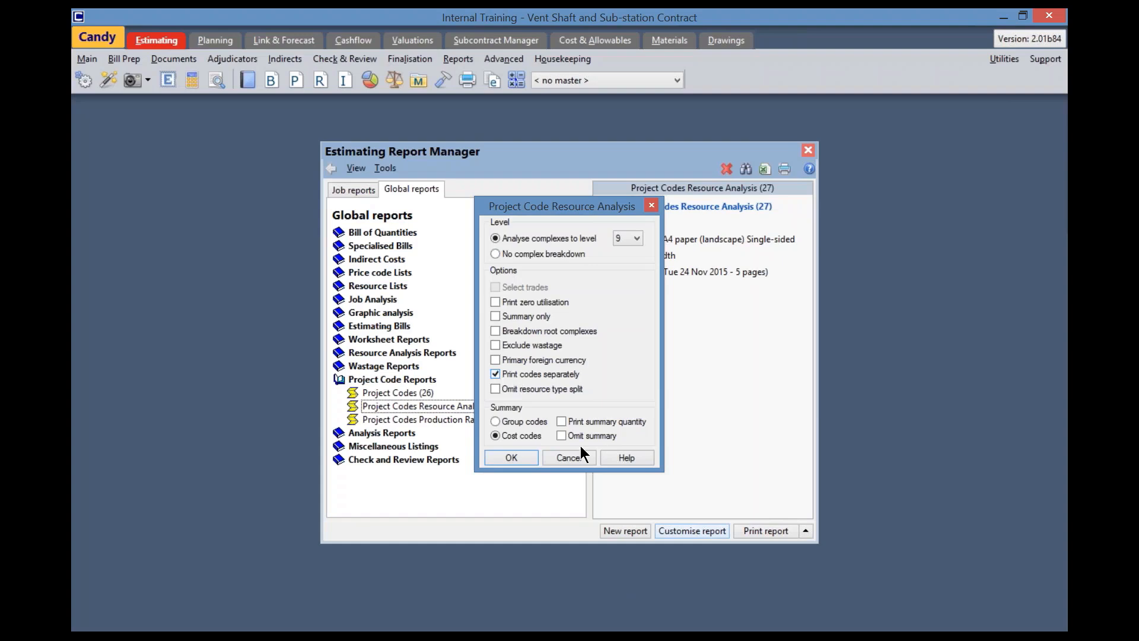
pyautogui.click(510, 458)
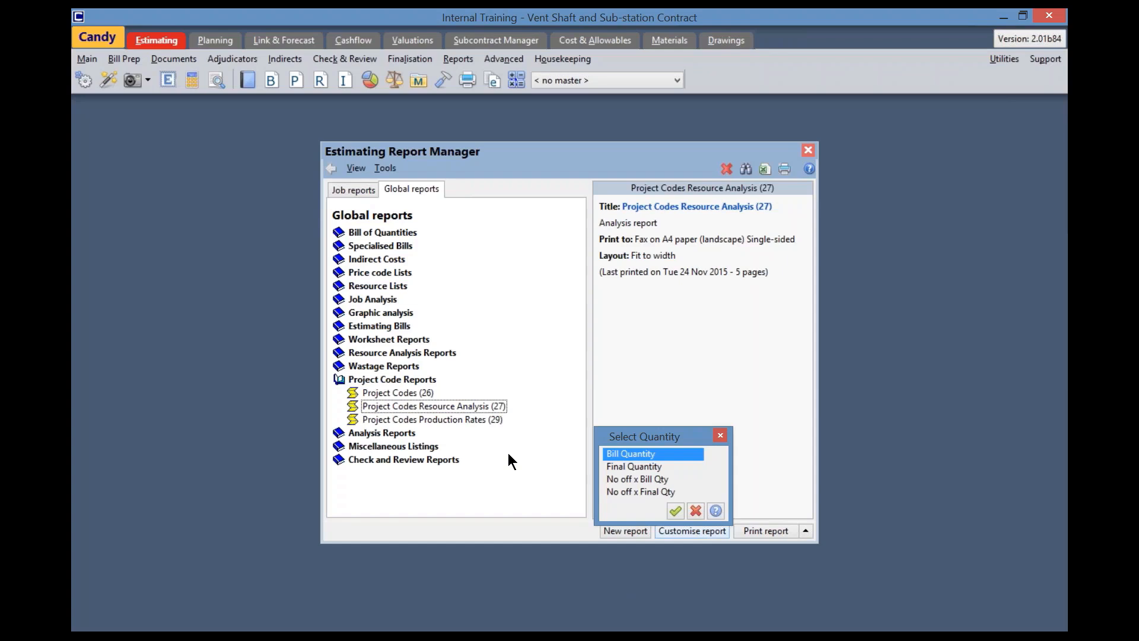
pyautogui.click(675, 510)
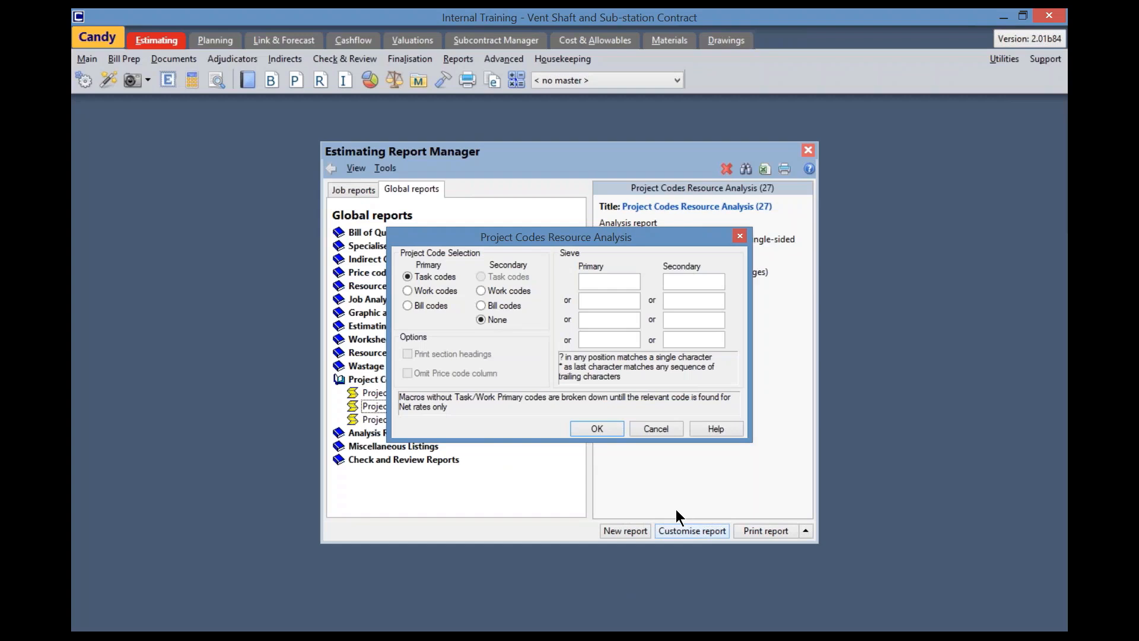
pyautogui.click(596, 427)
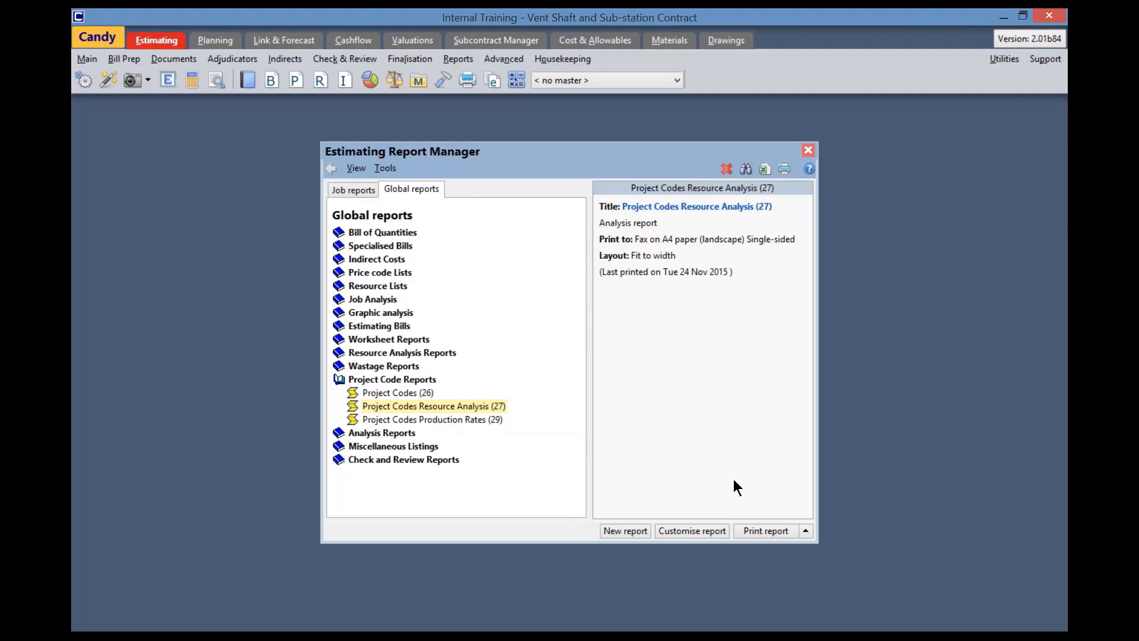
# Preview the resource analysis by separate code, examine the resources and cost code summaries for Clear Site and Excavation, and close the preview
pyautogui.click(807, 529)
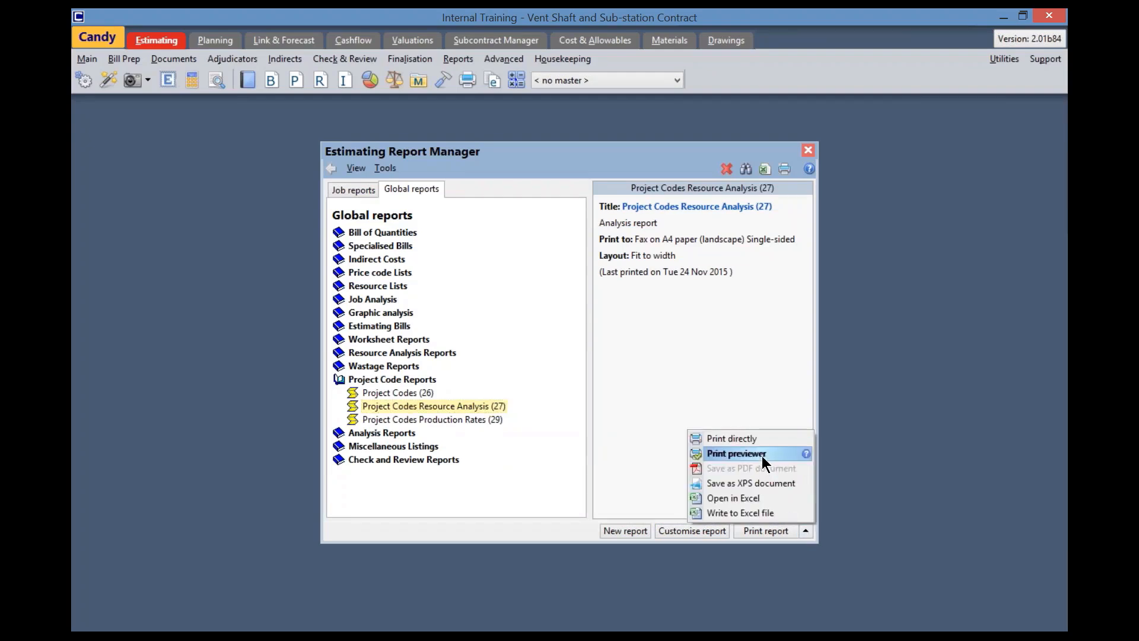
pyautogui.click(761, 454)
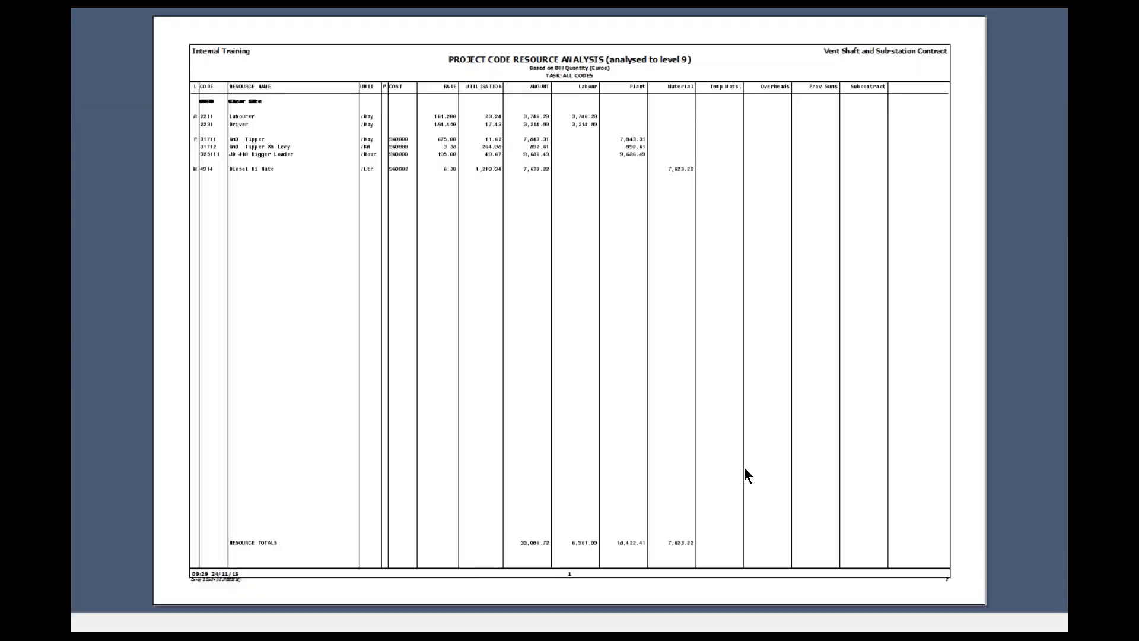
pyautogui.click(744, 467)
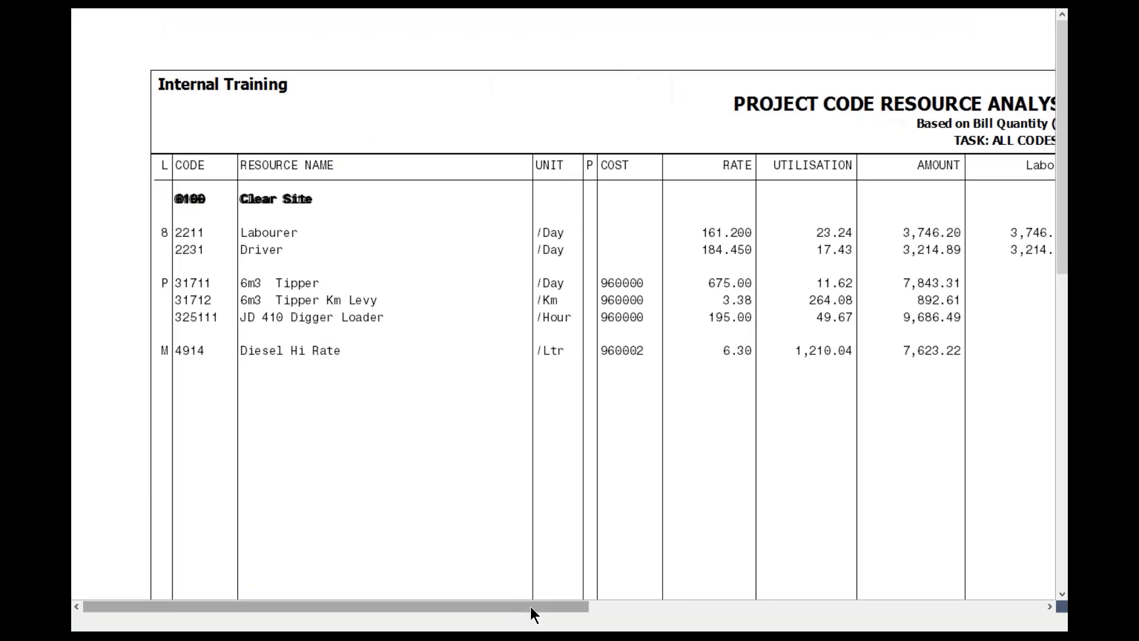
pyautogui.moveTo(531, 606); pyautogui.dragTo(554, 603)
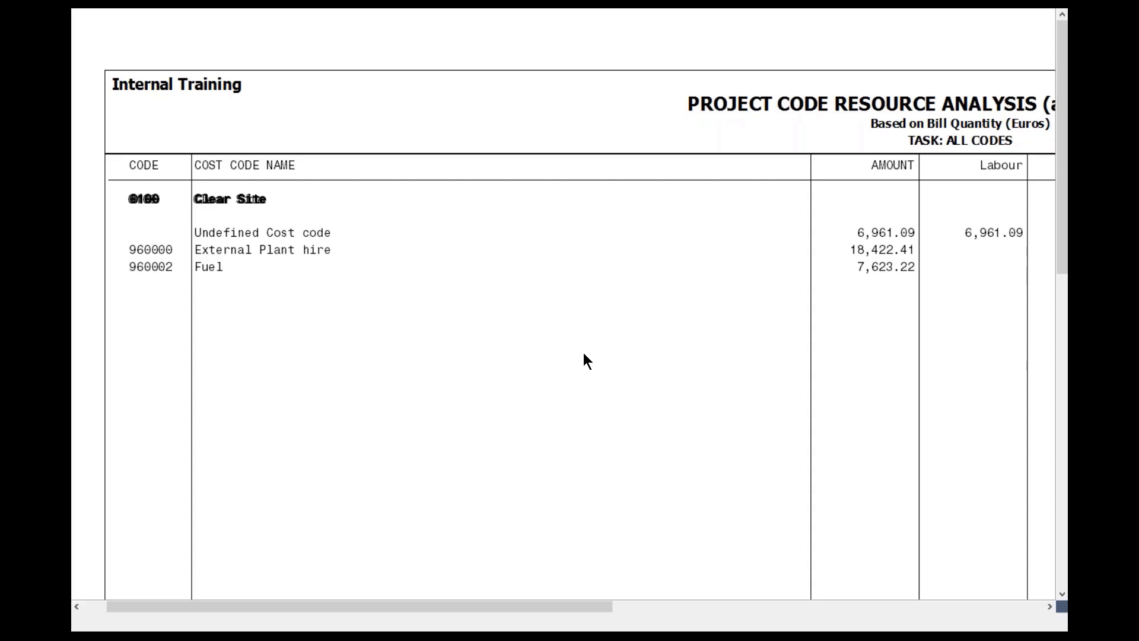
pyautogui.press('pagedown')
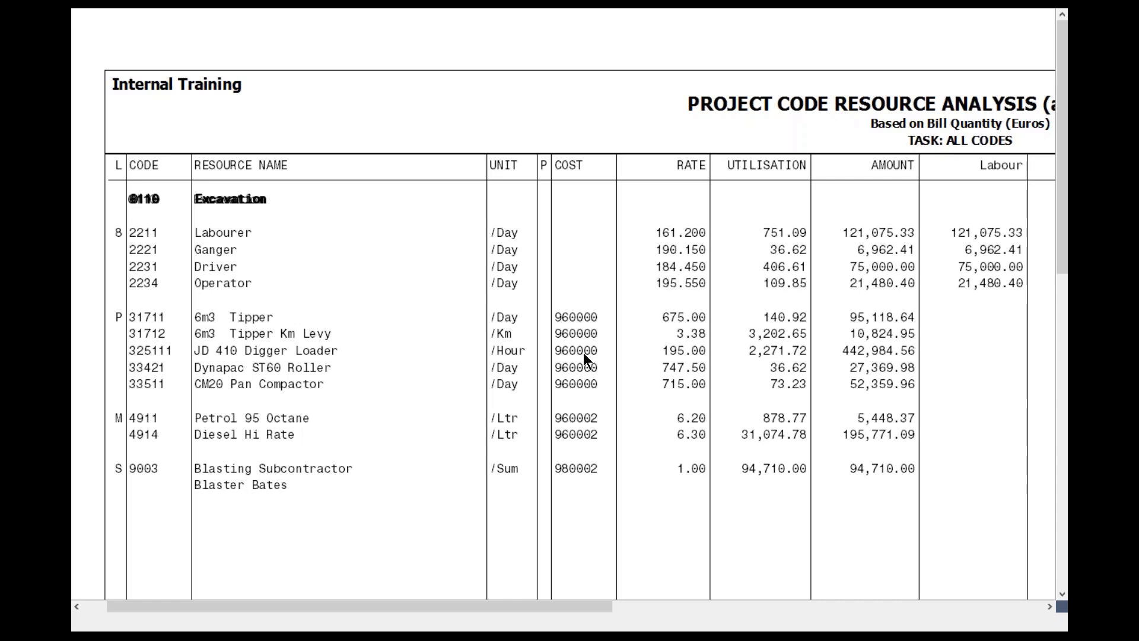
pyautogui.press('pagedown')
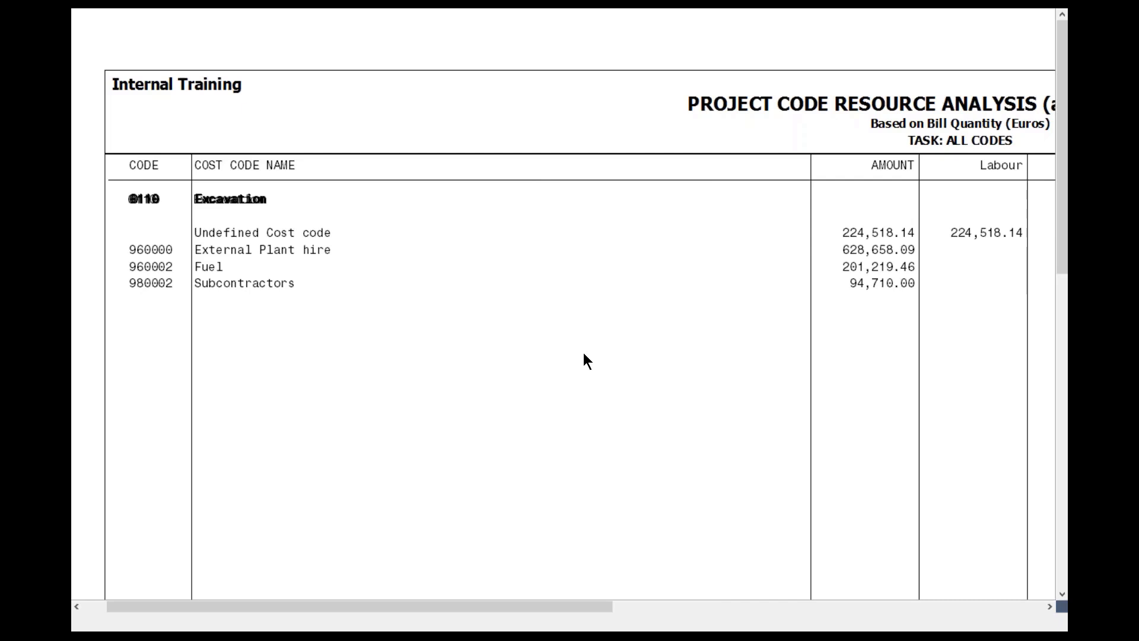
pyautogui.press('Escape')
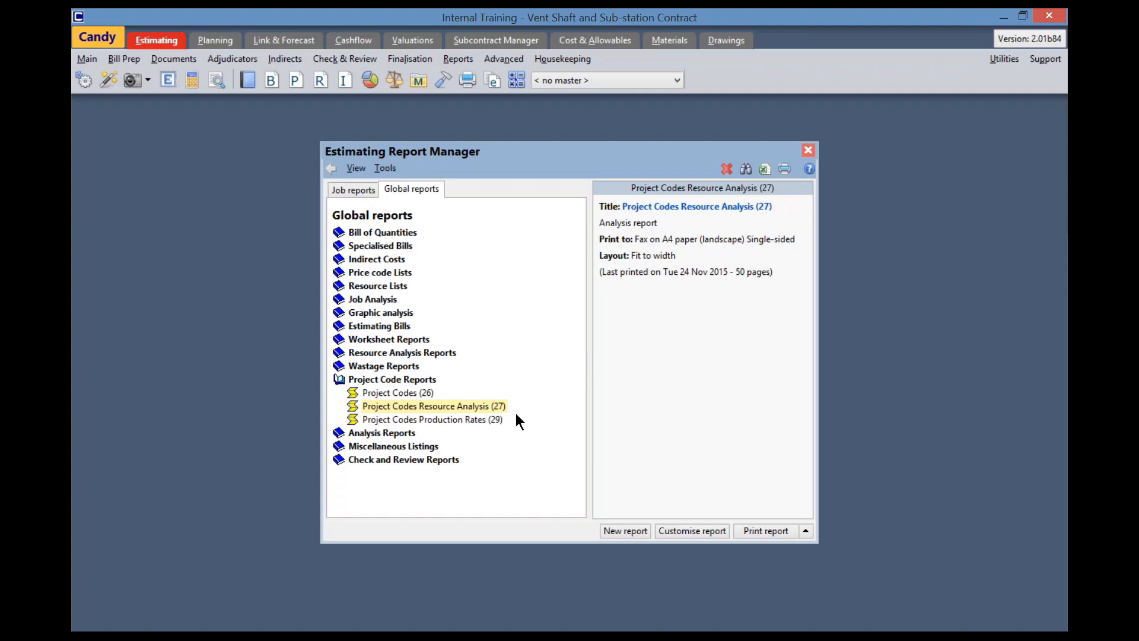
# Customise the Project Codes (26) report with primary bill codes, secondary task codes and Bill Quantity, as a nett-rate spreadsheet with bill and summary
pyautogui.click(417, 394)
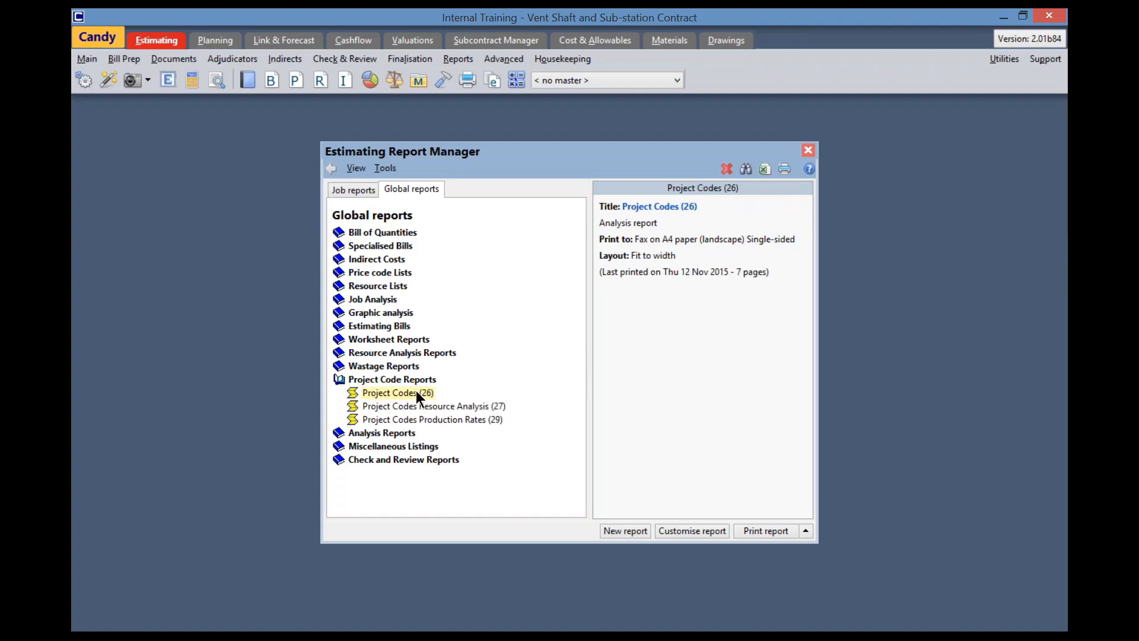
pyautogui.click(688, 532)
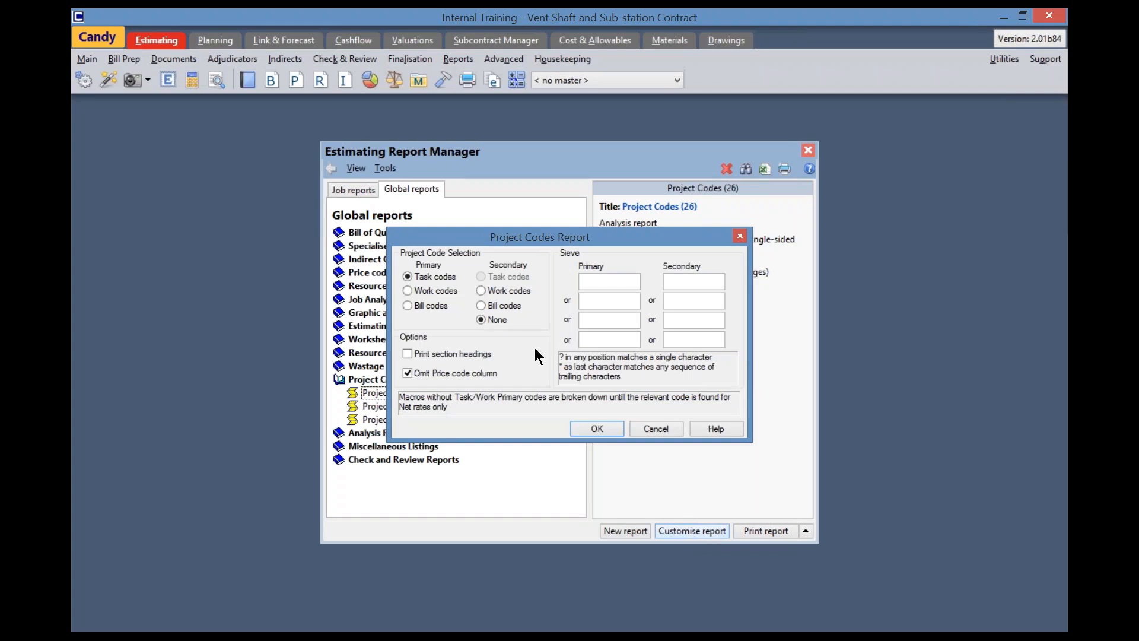
pyautogui.click(407, 305)
pyautogui.click(480, 277)
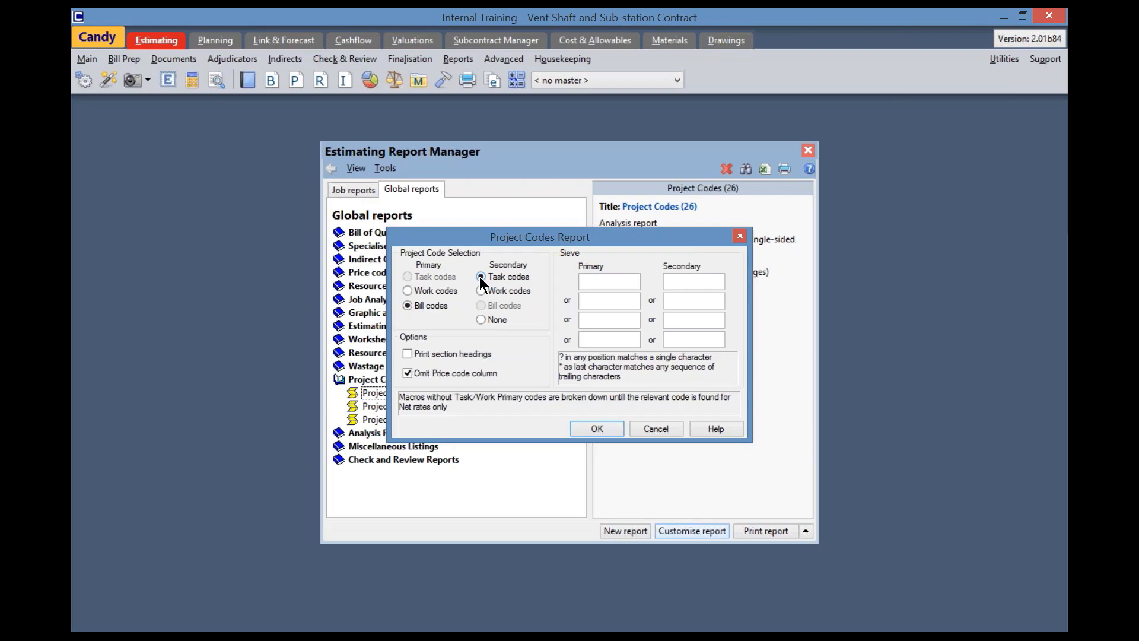
pyautogui.click(601, 429)
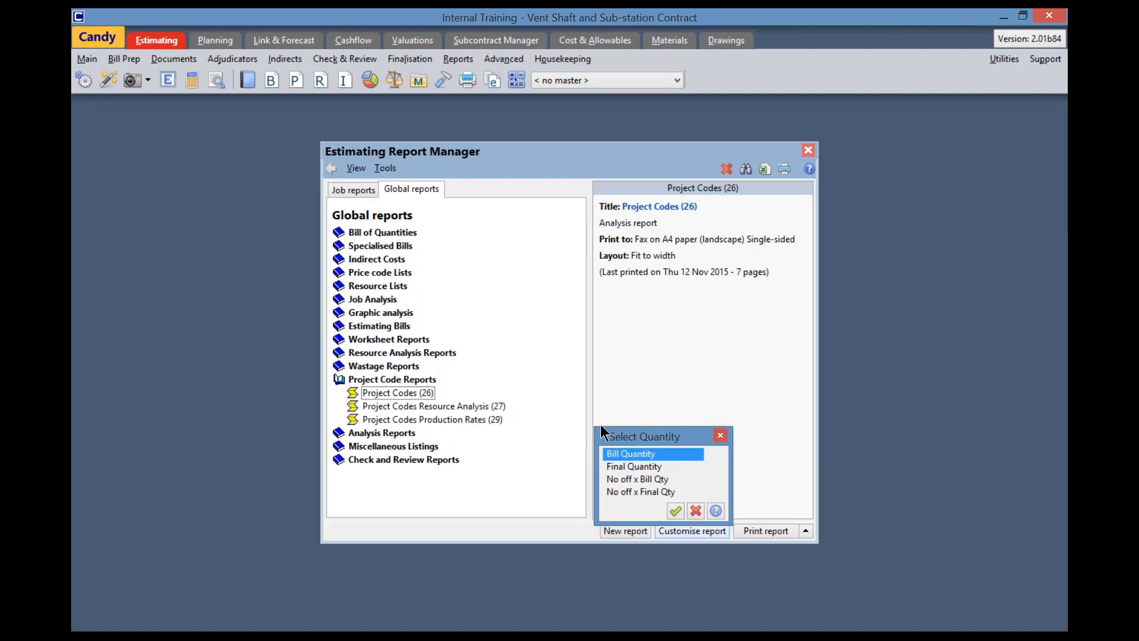
pyautogui.click(675, 511)
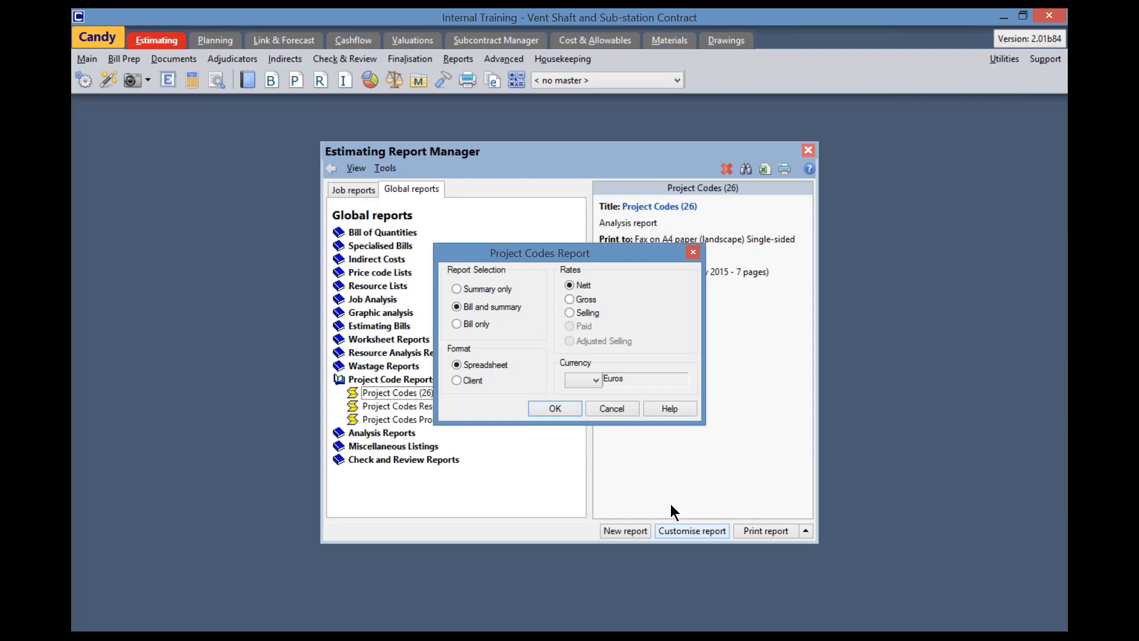
pyautogui.click(561, 409)
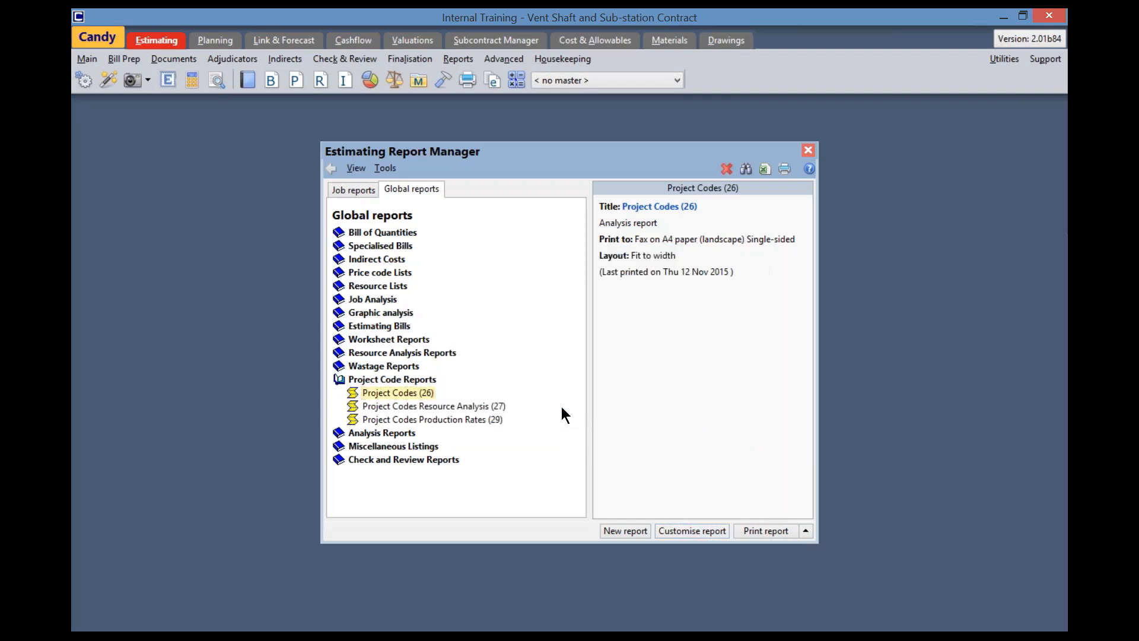
# Preview the Bill/Task Code report and examine the bill items grouped by task code under Ventilation Shaft
pyautogui.click(805, 531)
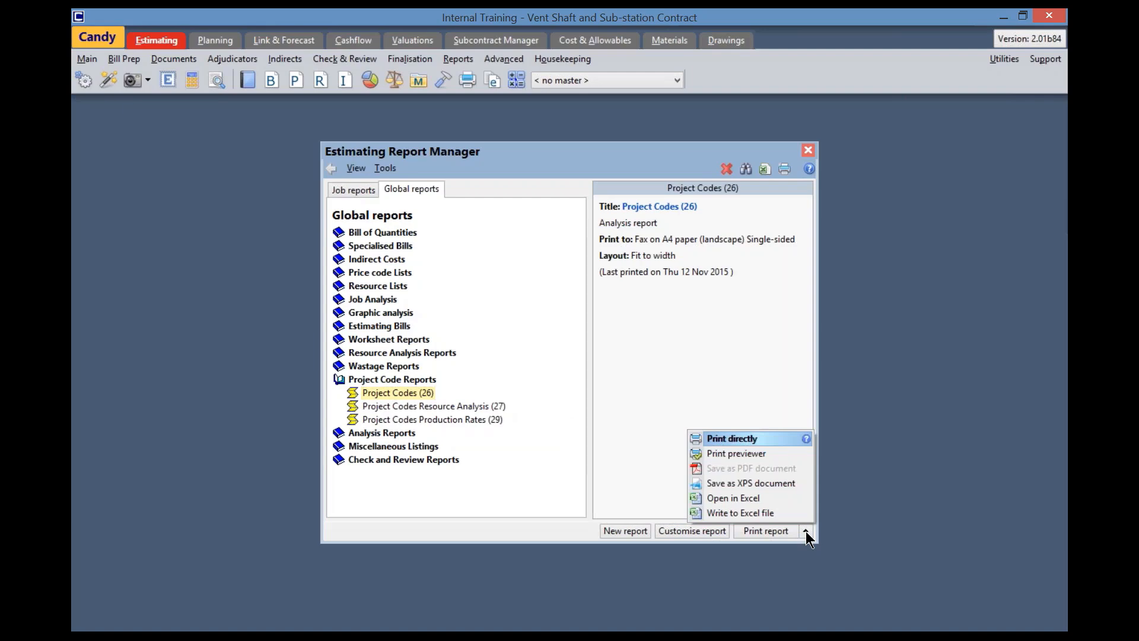
pyautogui.click(736, 453)
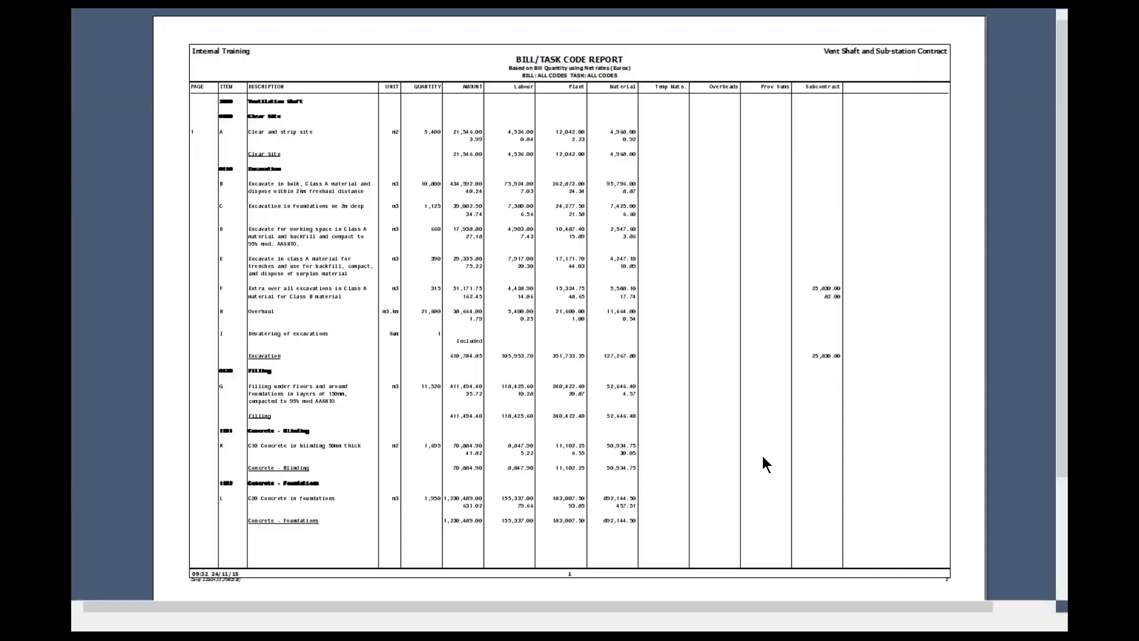
pyautogui.scroll(4, 763, 456)
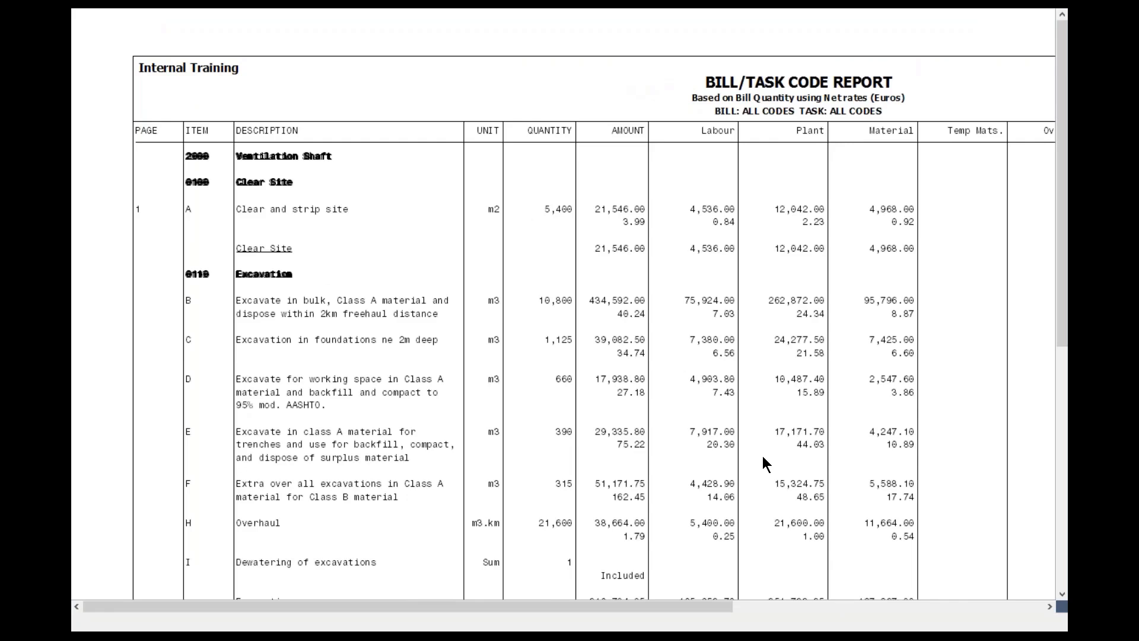
pyautogui.scroll(1, 763, 455)
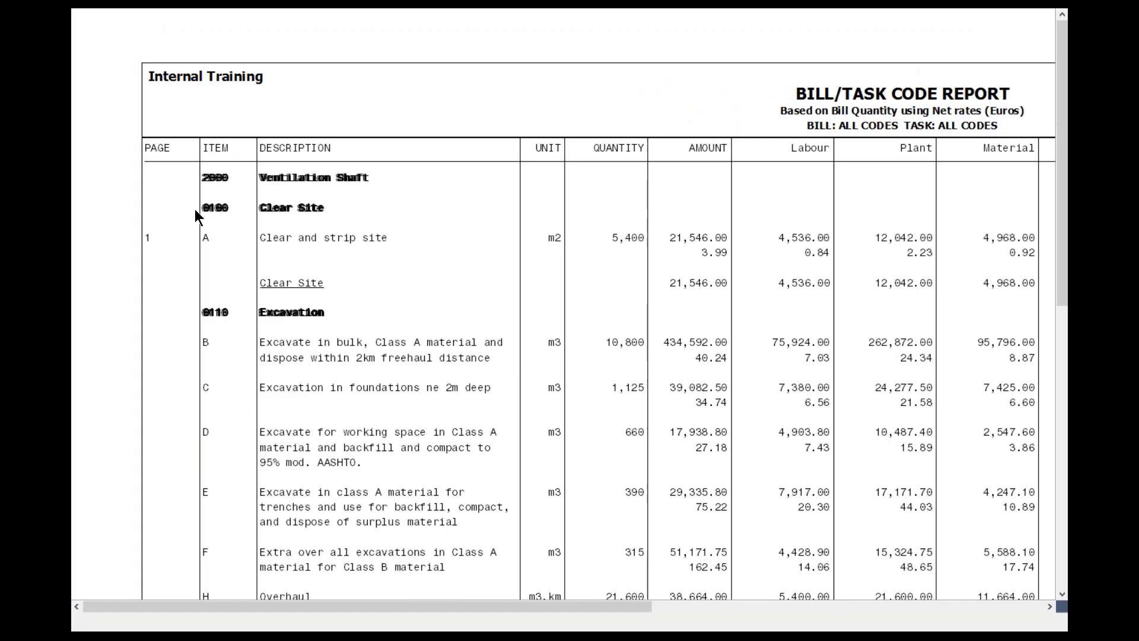
# Go to the report's last page to review the task code summary per bill code, and close the preview and the report manager
pyautogui.rightClick(378, 248)
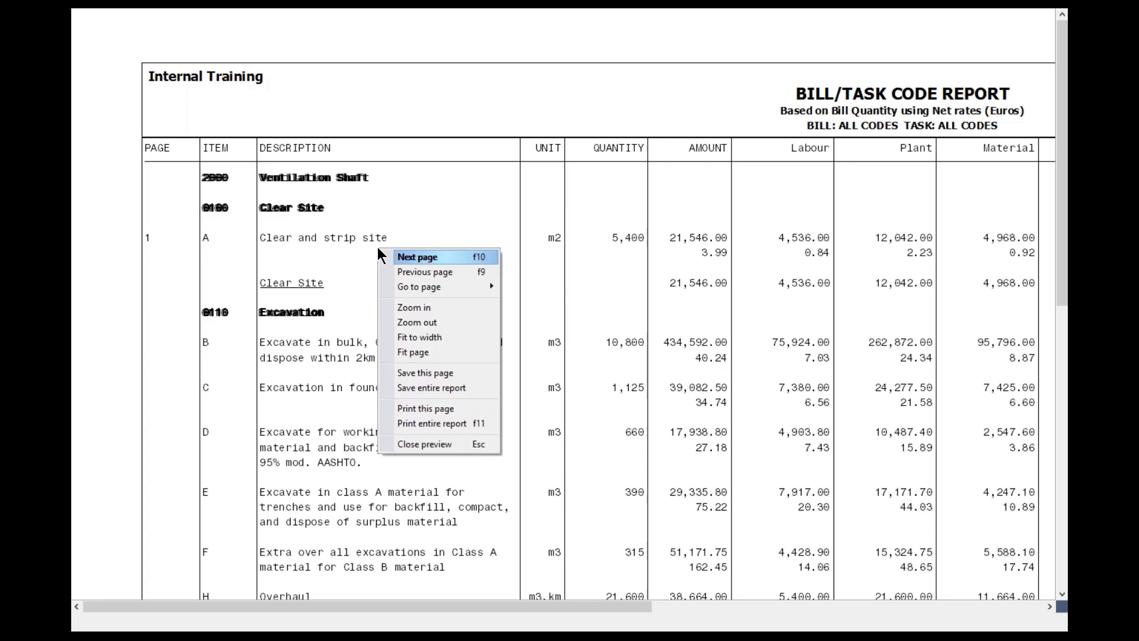
pyautogui.moveTo(426, 289)
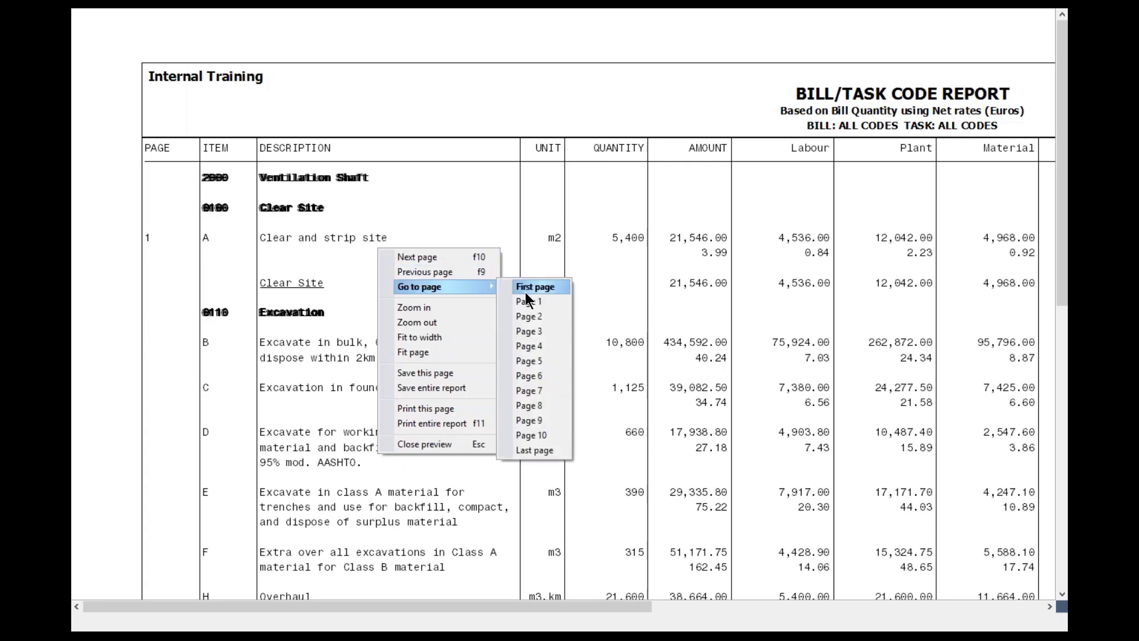
pyautogui.click(547, 449)
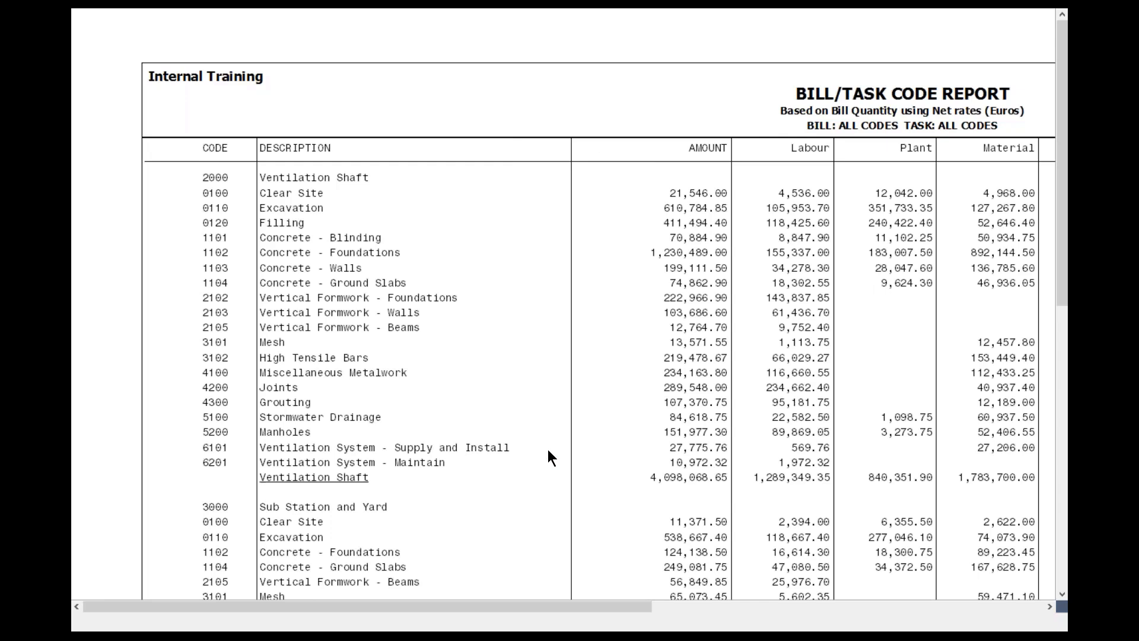
pyautogui.press('Escape')
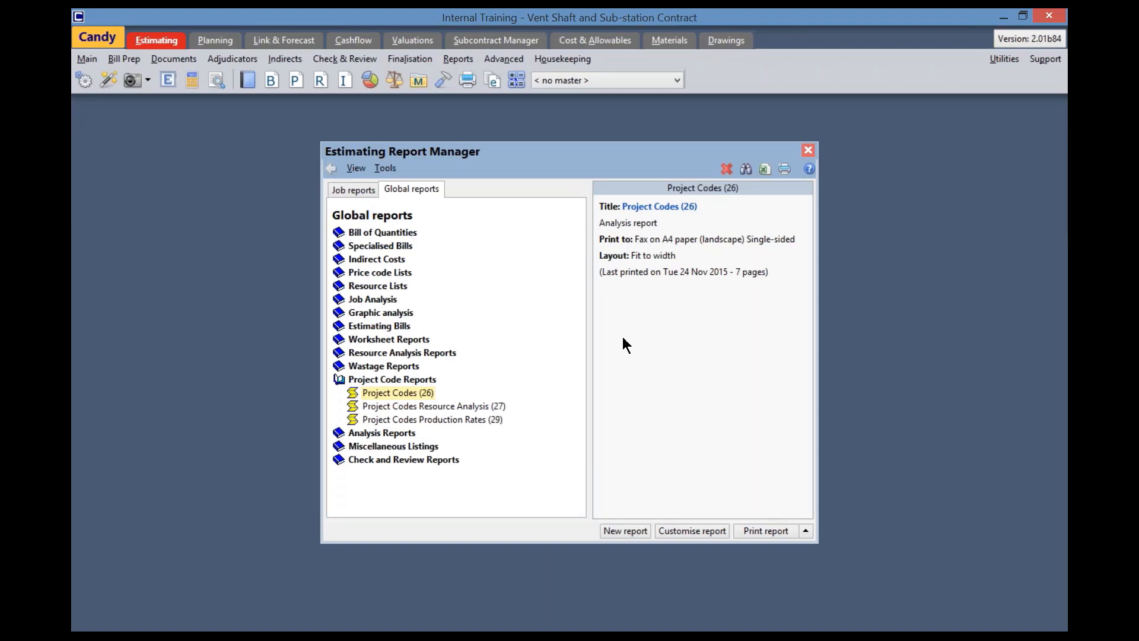
pyautogui.click(807, 150)
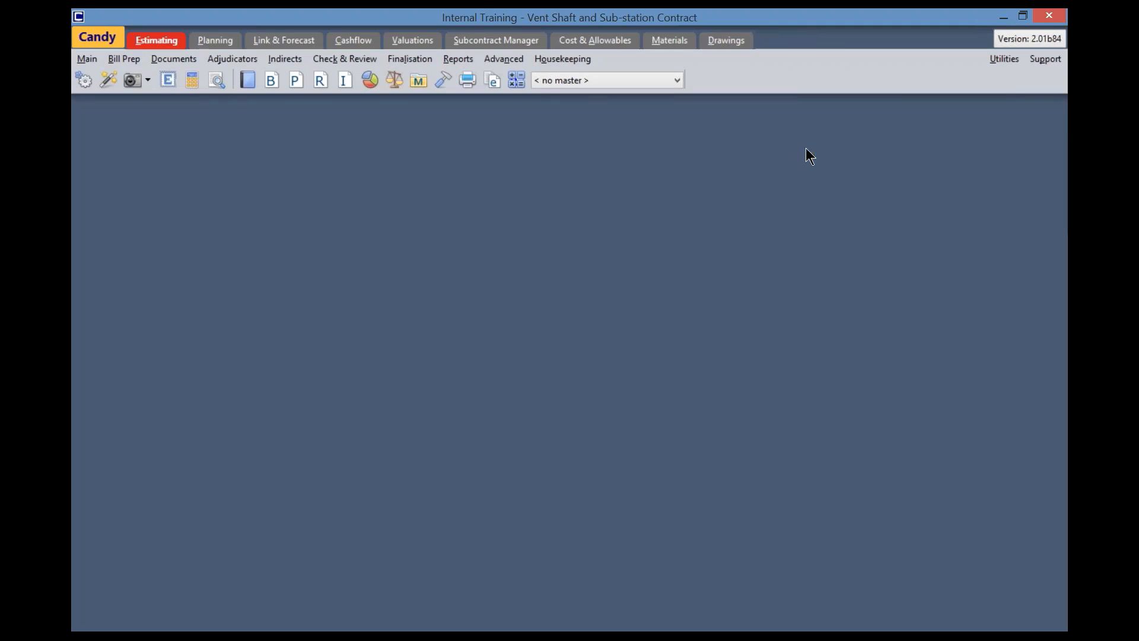
# In the Valuations module's report manager, add a new Net Valuation grouped by Project Codes report under Valuation Bill of Quantities
pyautogui.click(408, 41)
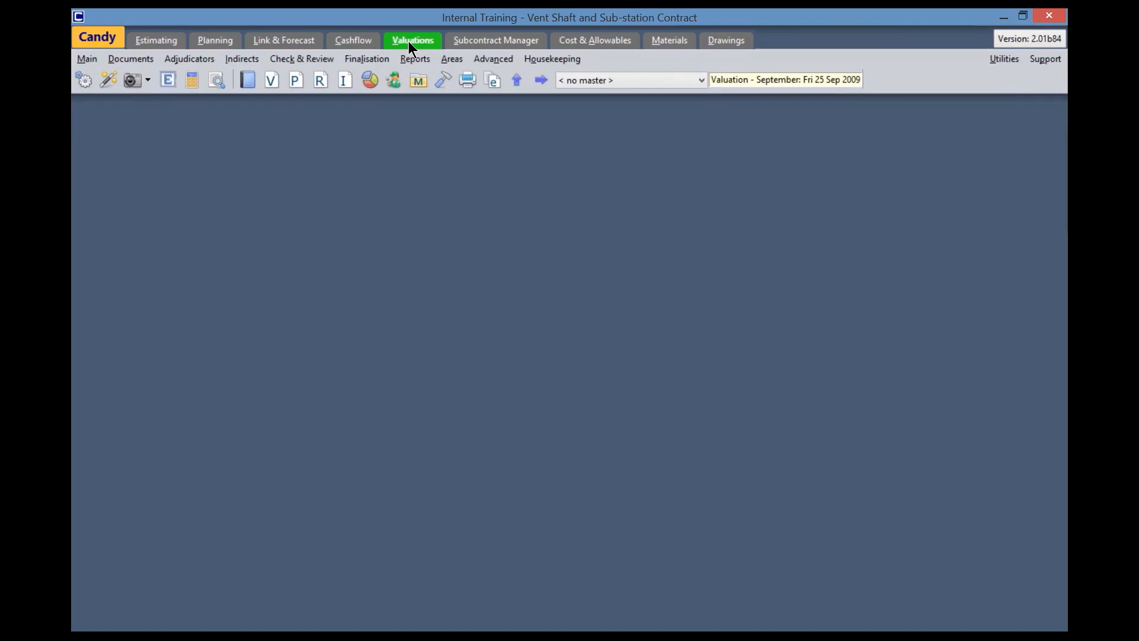
pyautogui.click(467, 83)
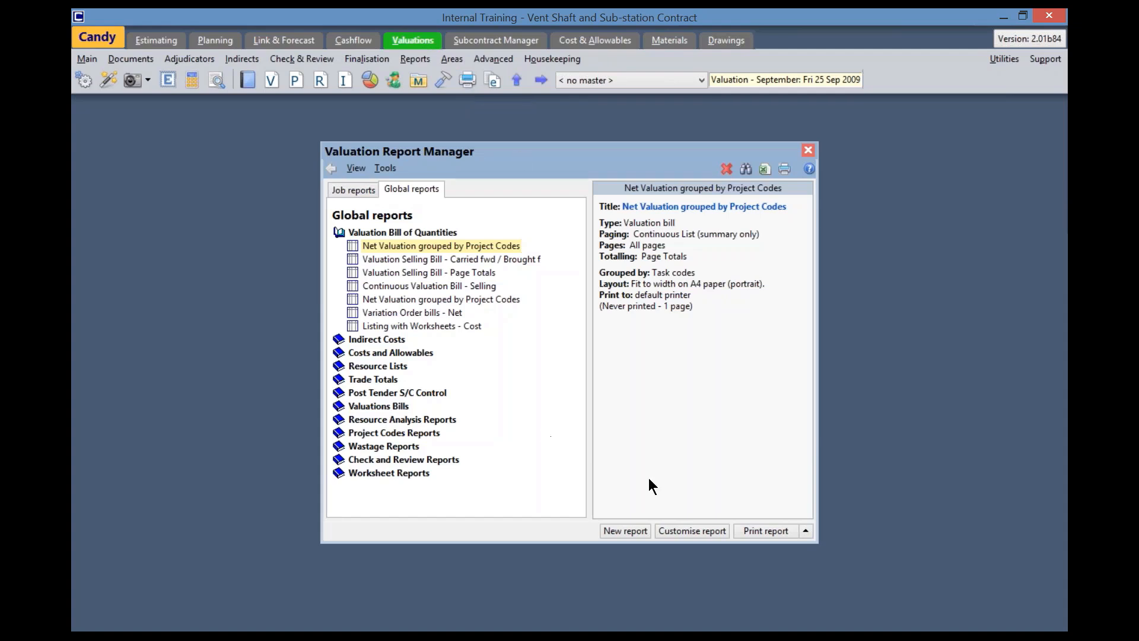
pyautogui.click(630, 532)
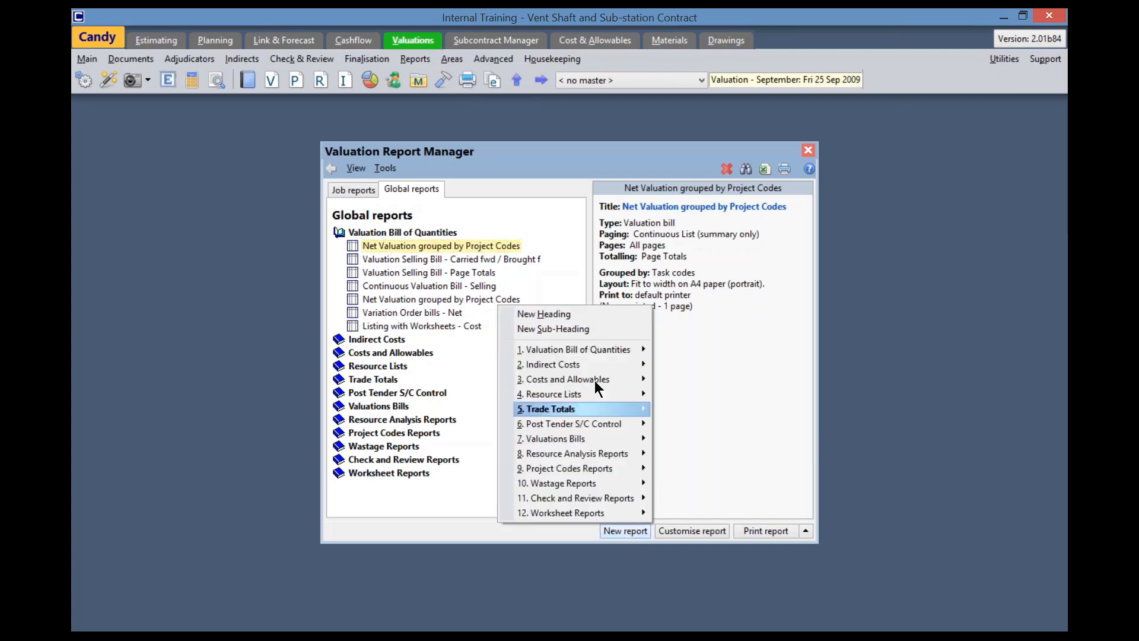
pyautogui.moveTo(588, 352)
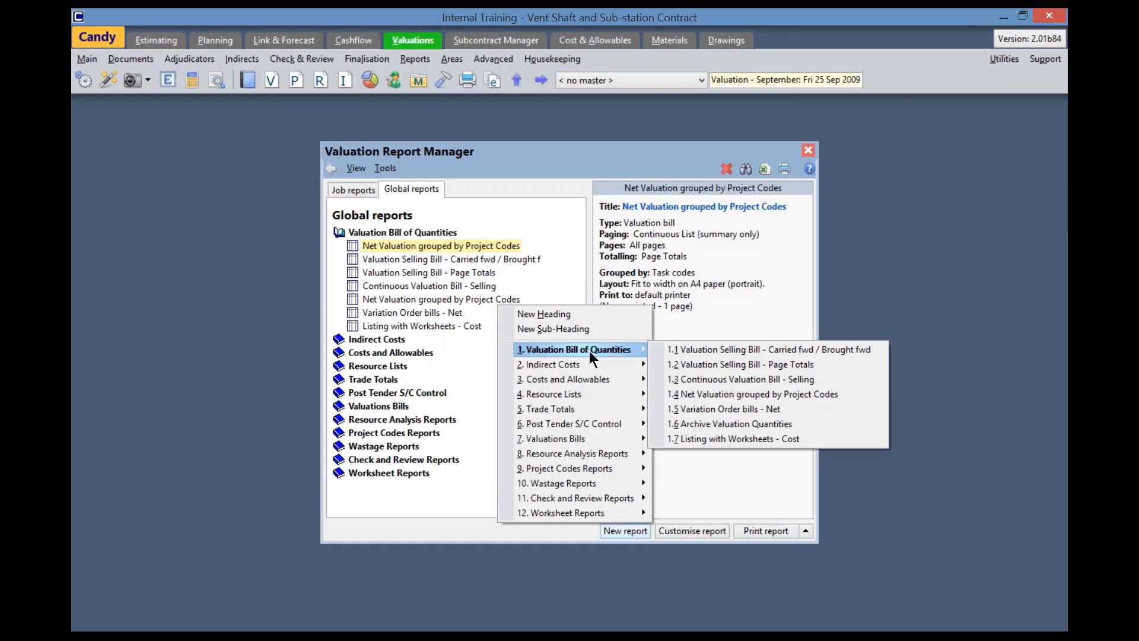
pyautogui.click(716, 393)
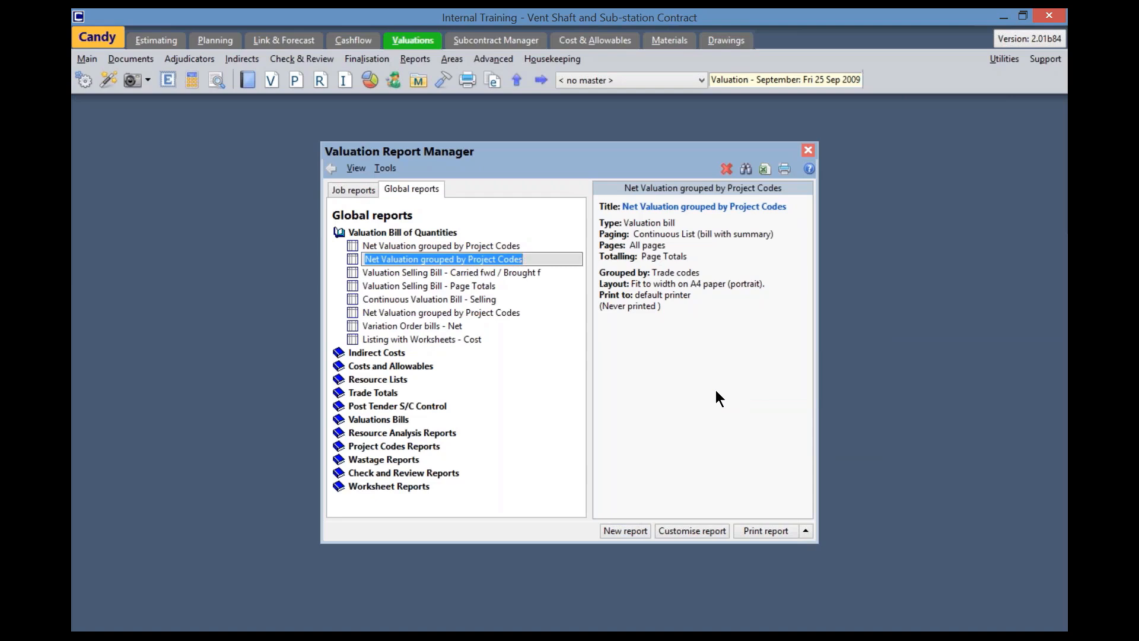
# Customise the new report's columns: remove Actual quantity, add Bill Net amount after Net rate, and add Final Net amount after Actual Net amount
pyautogui.click(695, 532)
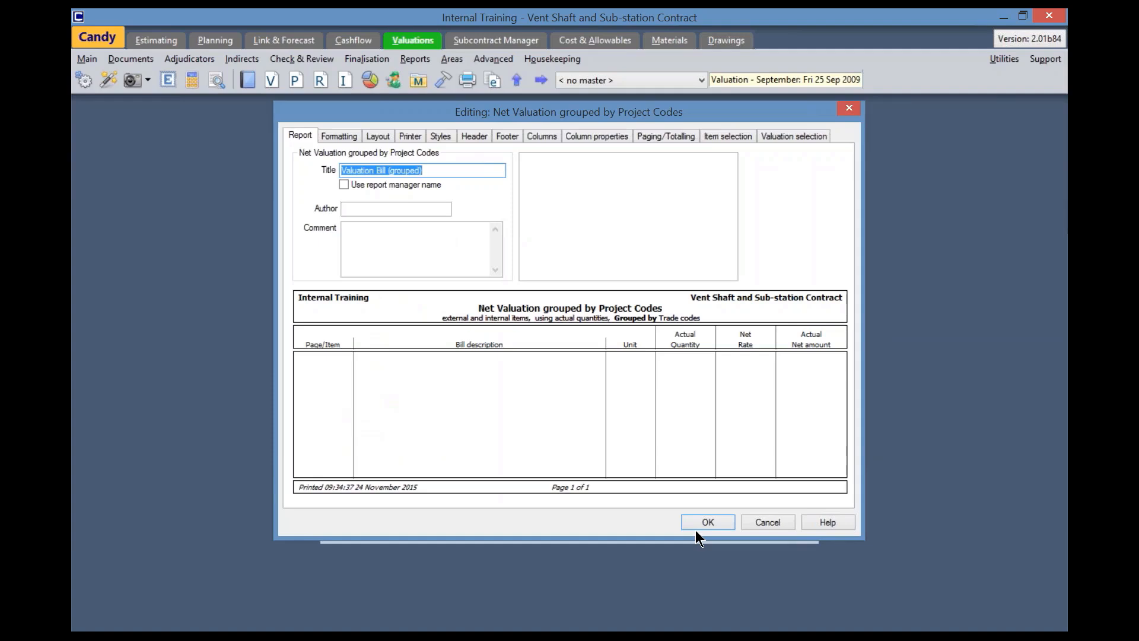
pyautogui.click(542, 137)
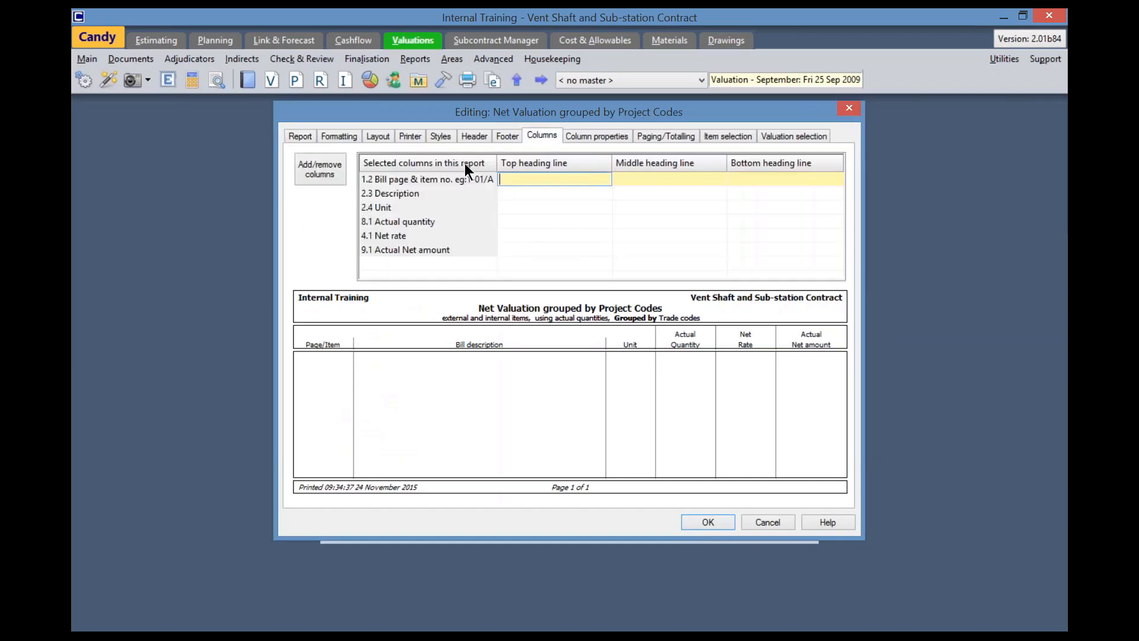
pyautogui.click(316, 168)
pyautogui.click(316, 169)
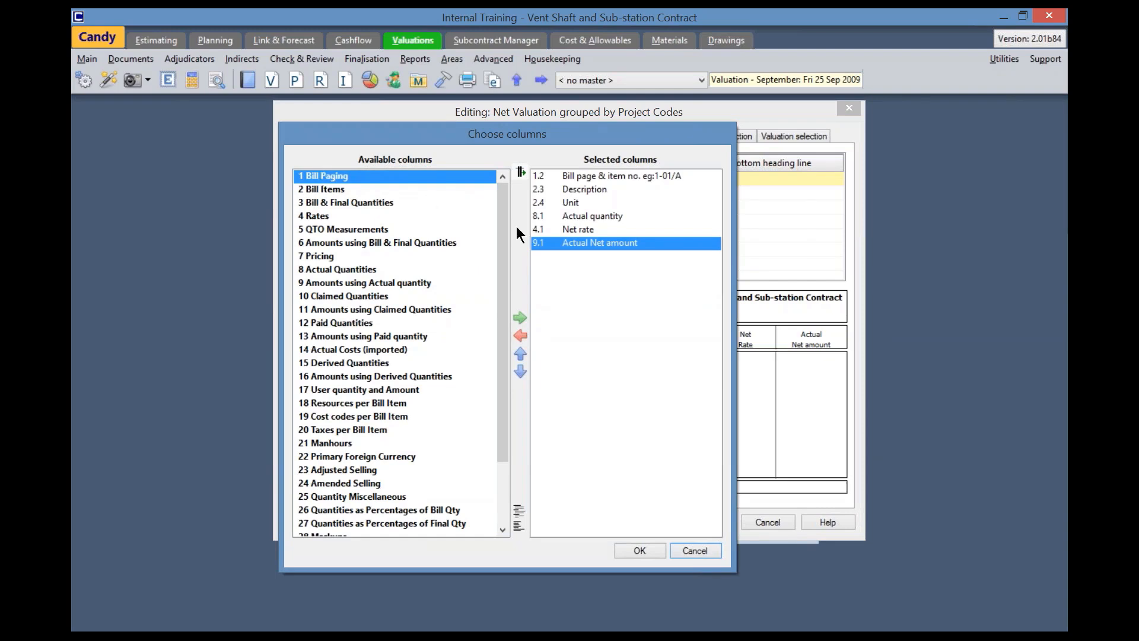
pyautogui.doubleClick(582, 215)
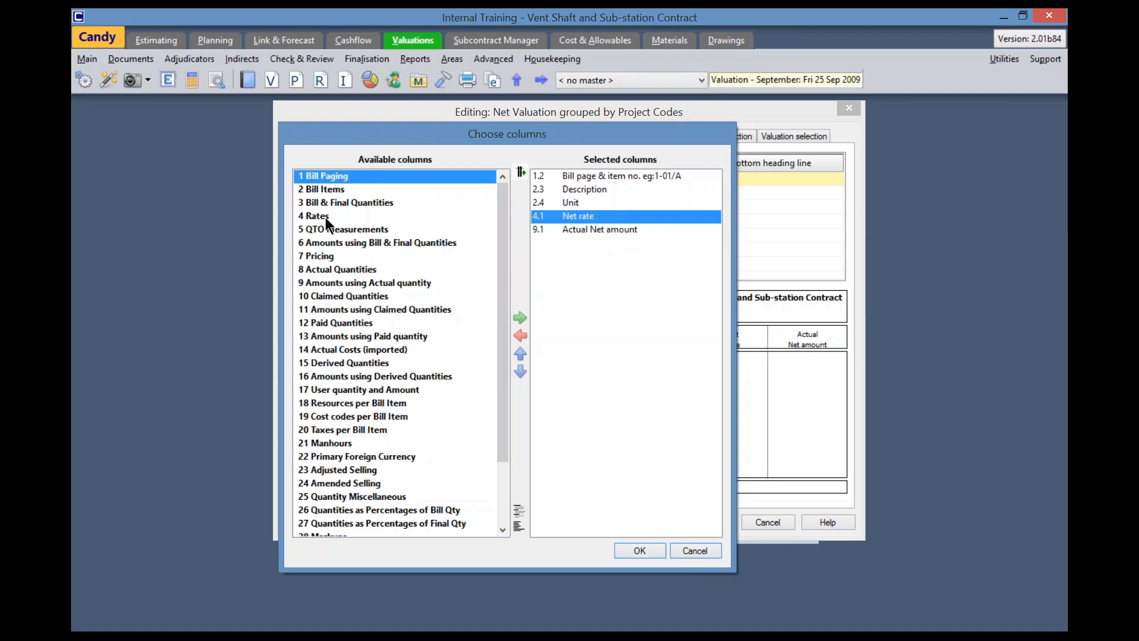
pyautogui.doubleClick(346, 243)
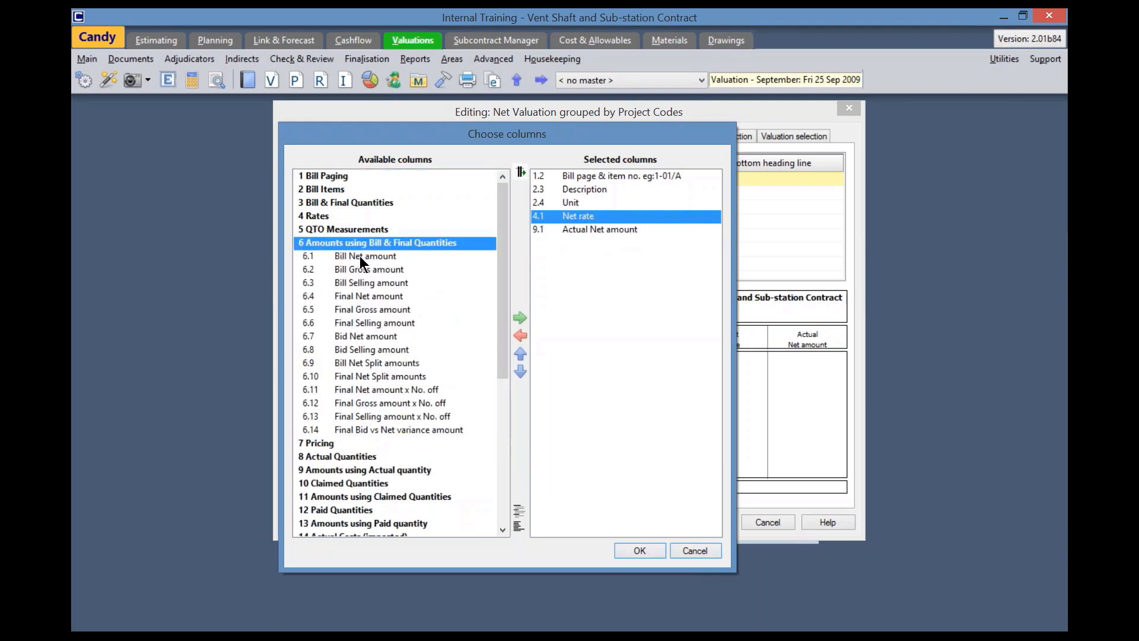
pyautogui.doubleClick(360, 255)
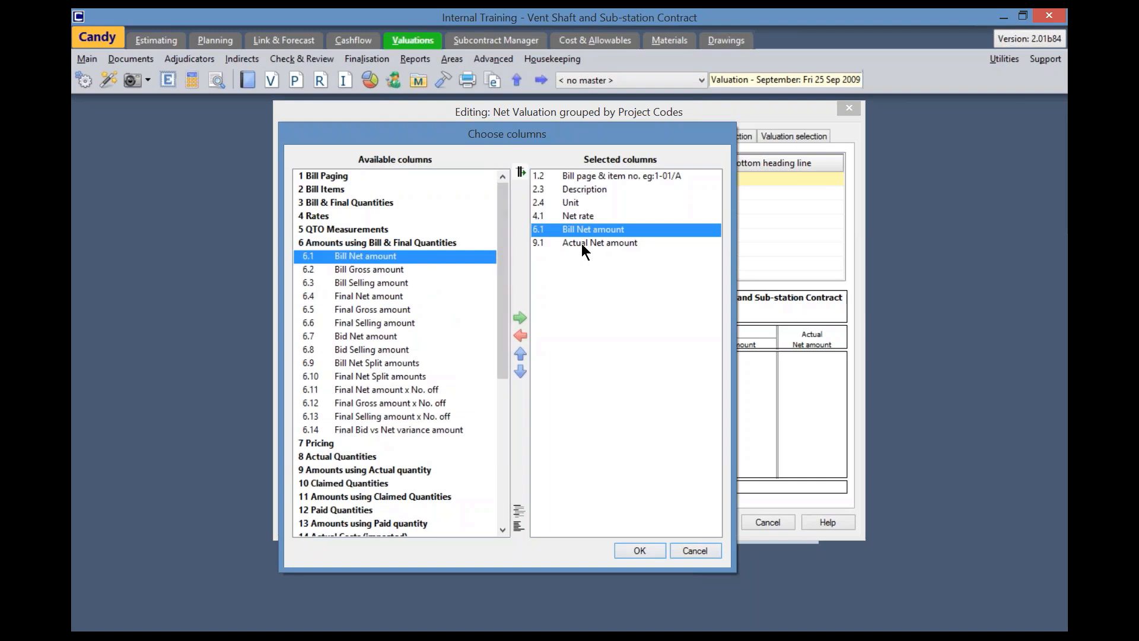
pyautogui.click(582, 243)
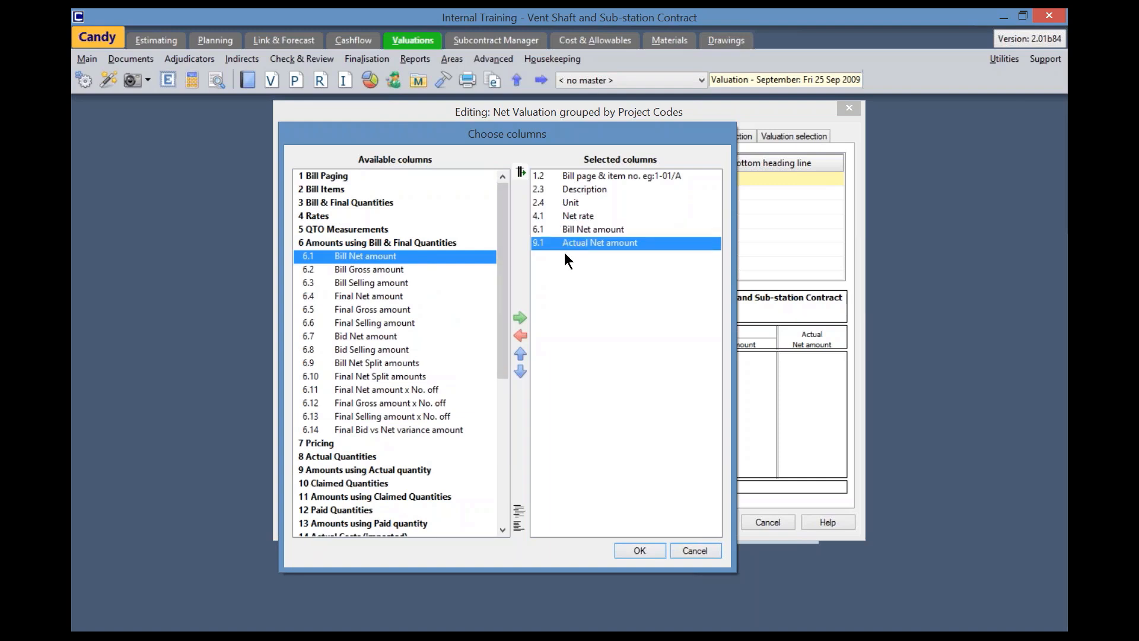
pyautogui.doubleClick(373, 296)
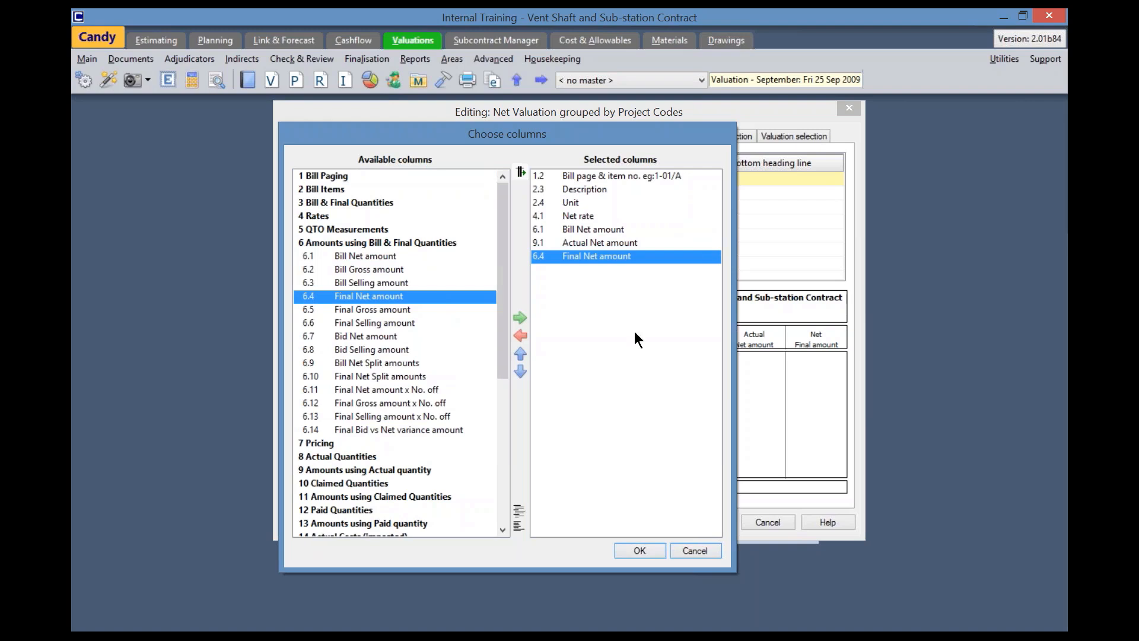
pyautogui.click(641, 550)
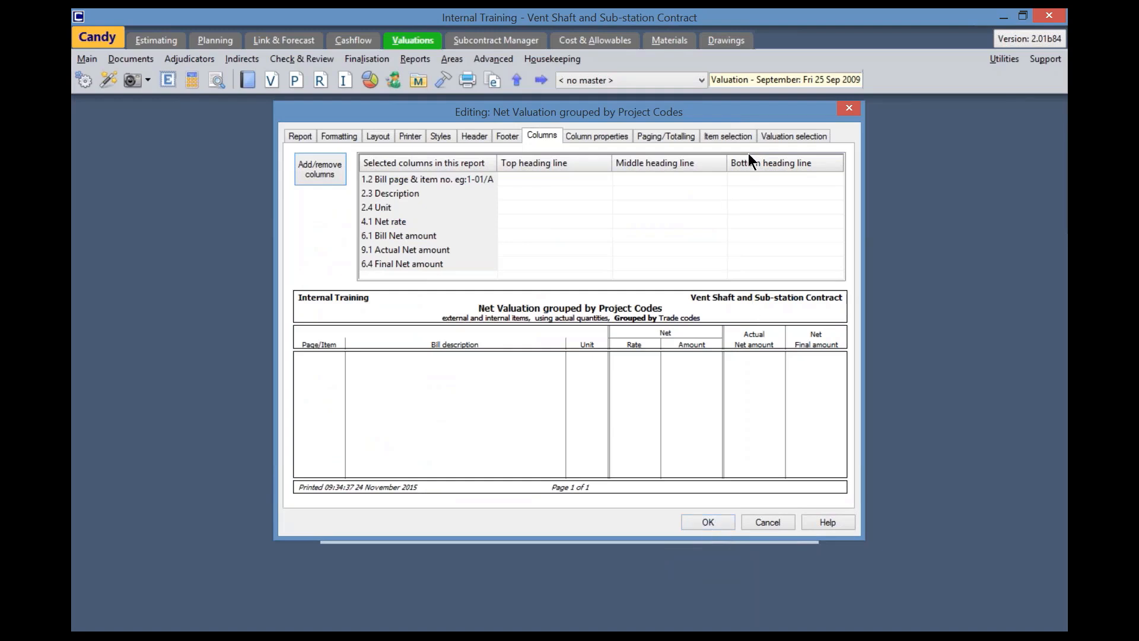
# Set the report's section totals to Summary only, group it by Task codes, and save the customisation
pyautogui.click(667, 138)
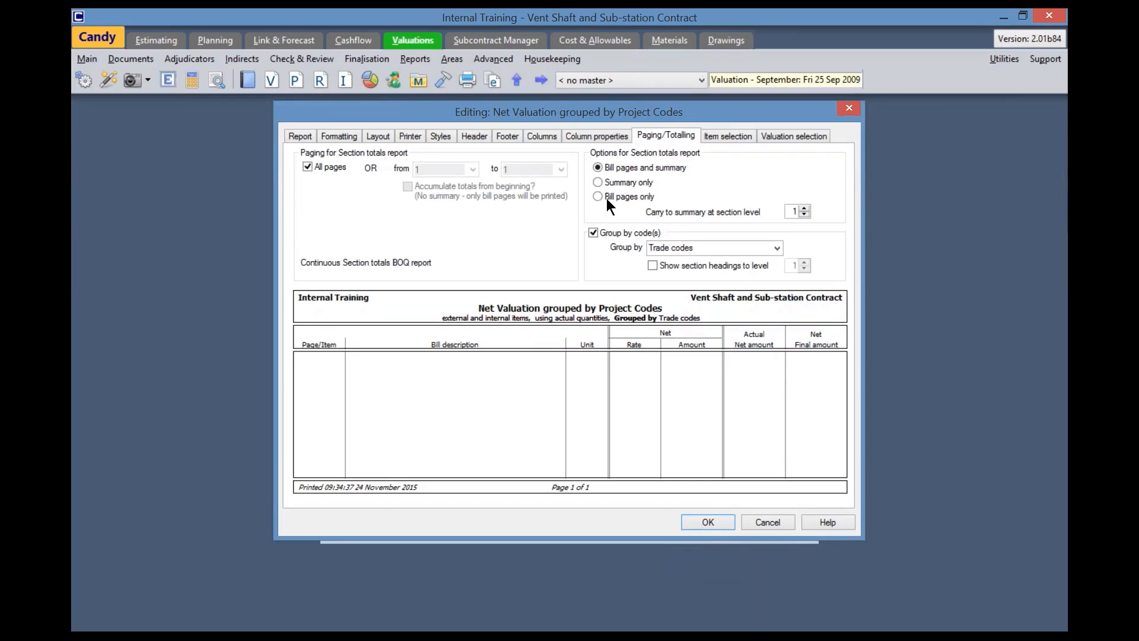
pyautogui.click(598, 183)
pyautogui.click(777, 248)
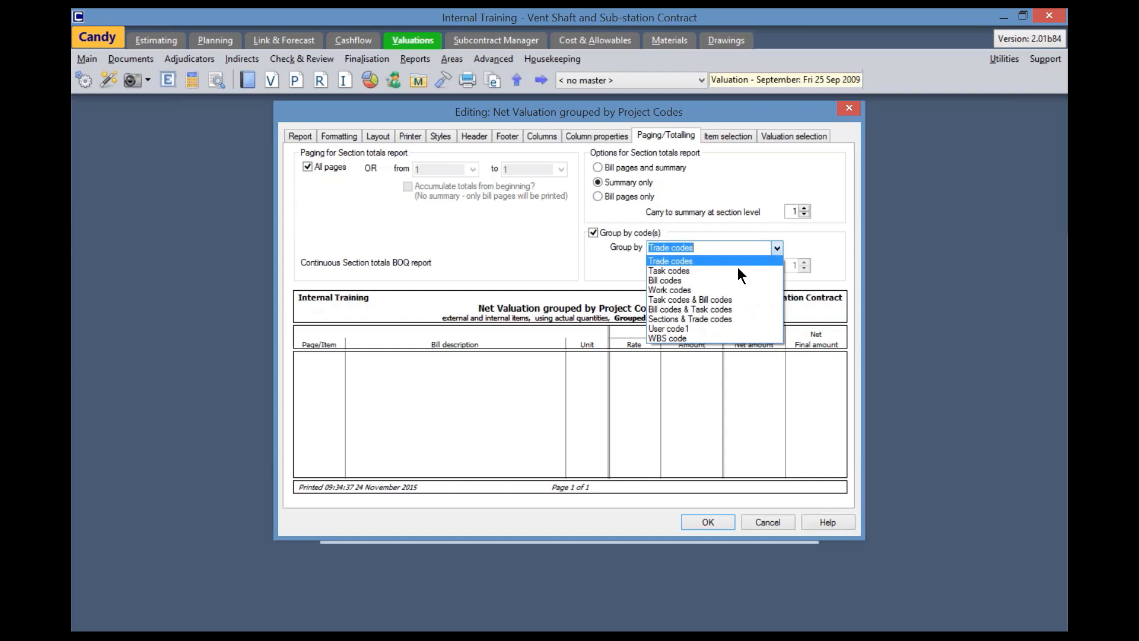
pyautogui.click(717, 271)
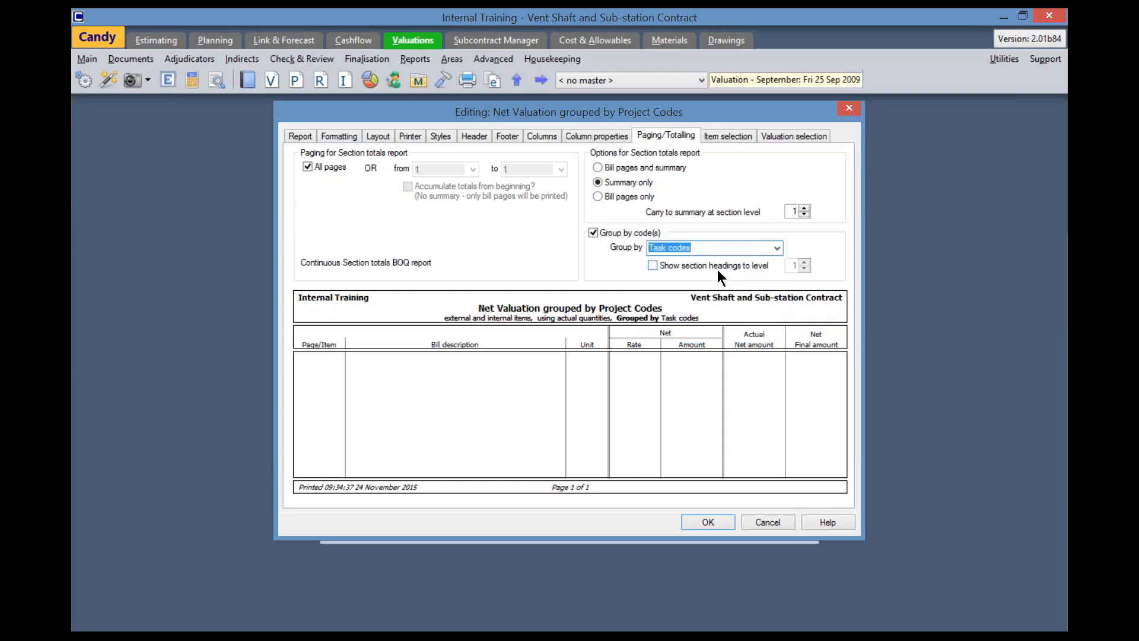
pyautogui.click(709, 522)
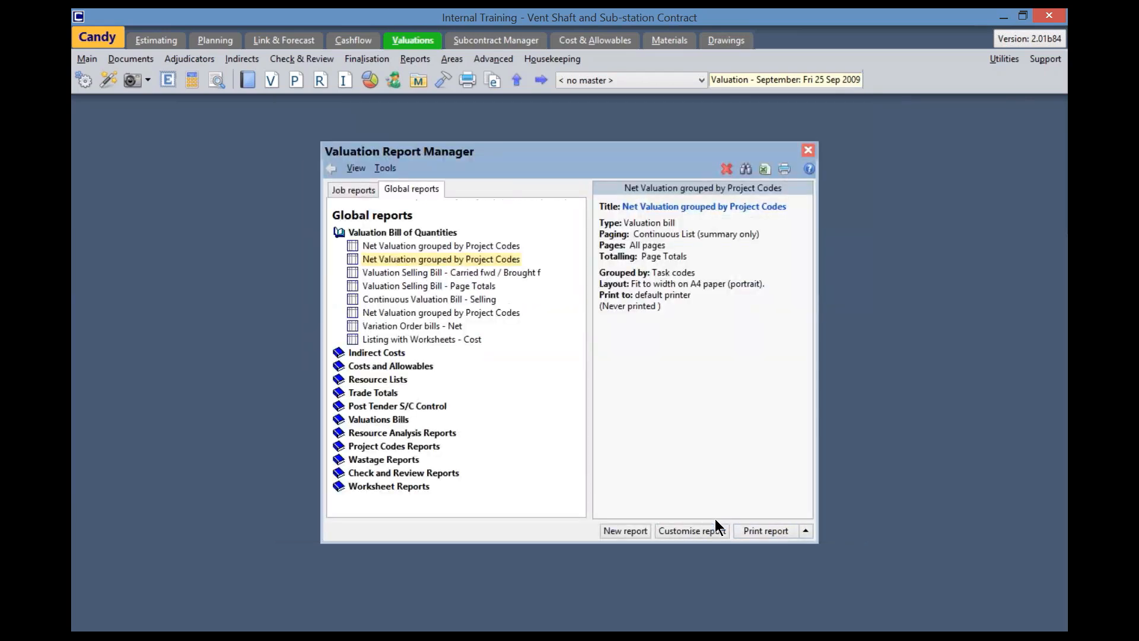
# Preview the net valuation report, compare the bill, actual and final net amounts per task code, and close the preview
pyautogui.click(804, 531)
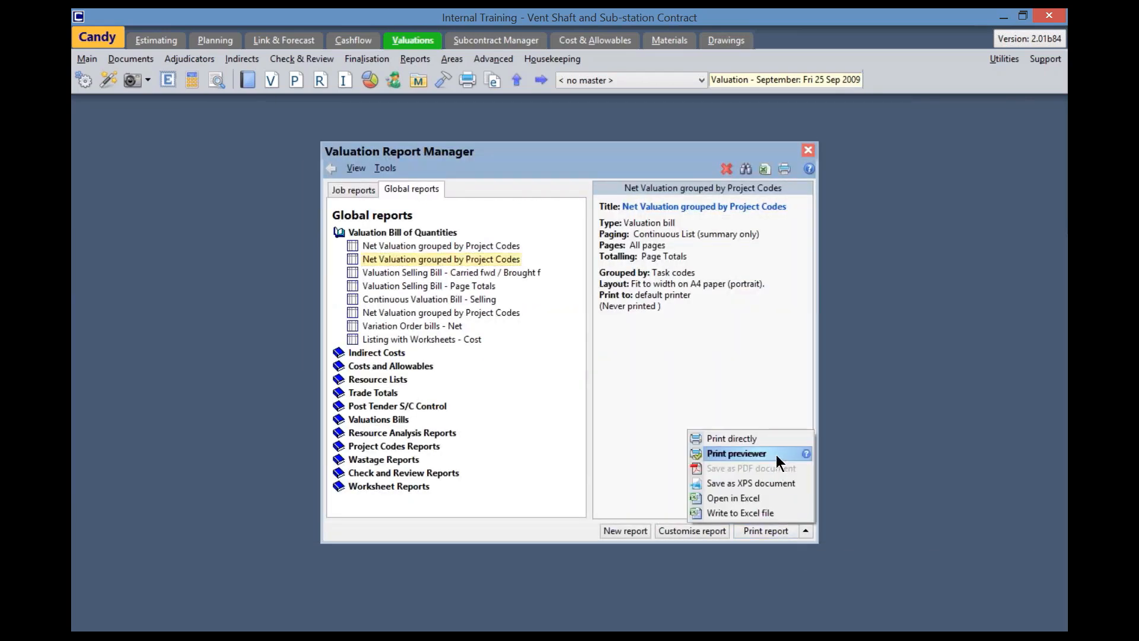
pyautogui.click(773, 453)
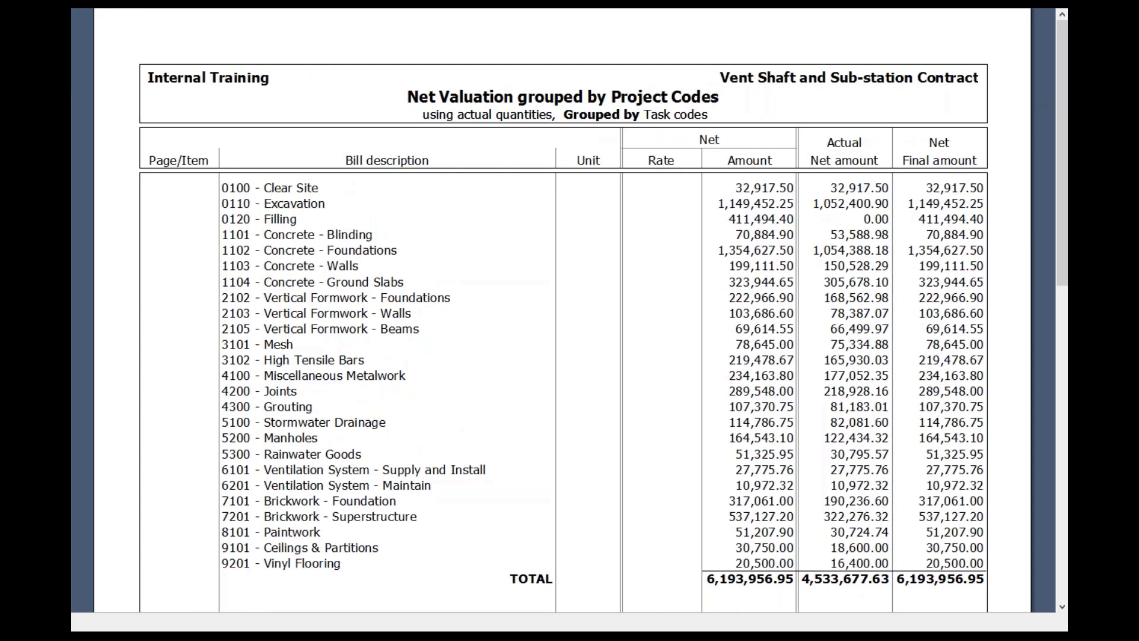
pyautogui.press('Escape')
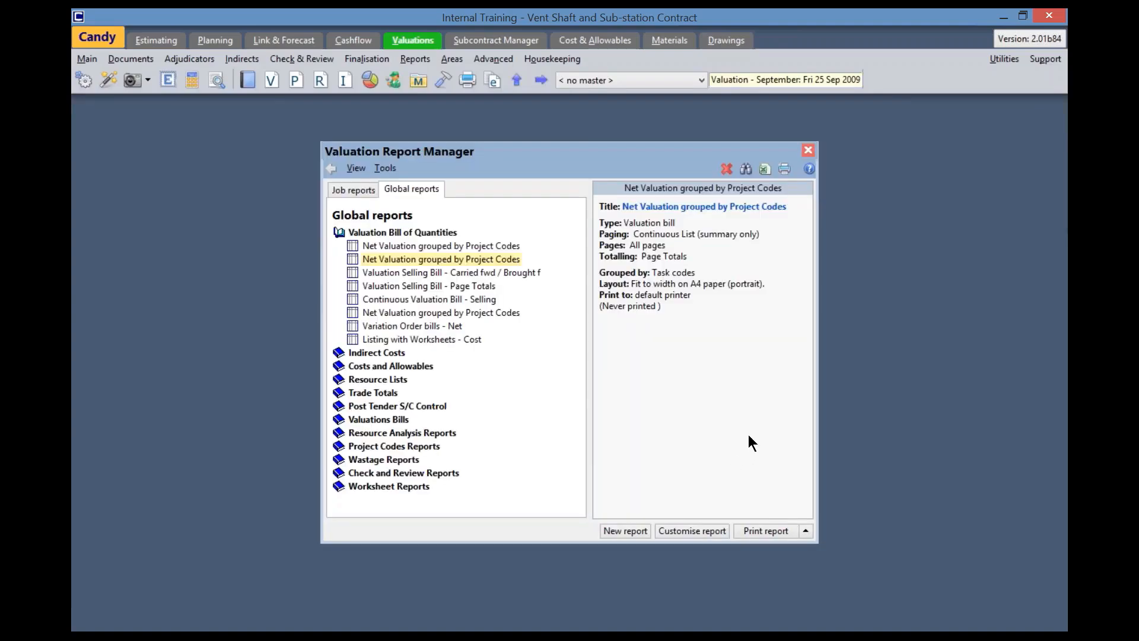